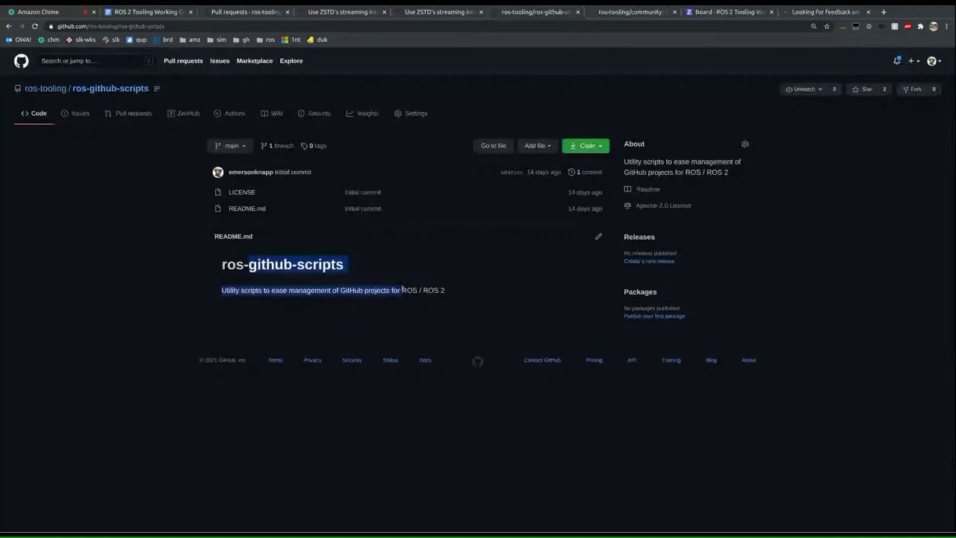
Close the ros-github-scripts repository page and switch to the ROS 2 Tooling Working Group document in Google Docs.
click(422, 290)
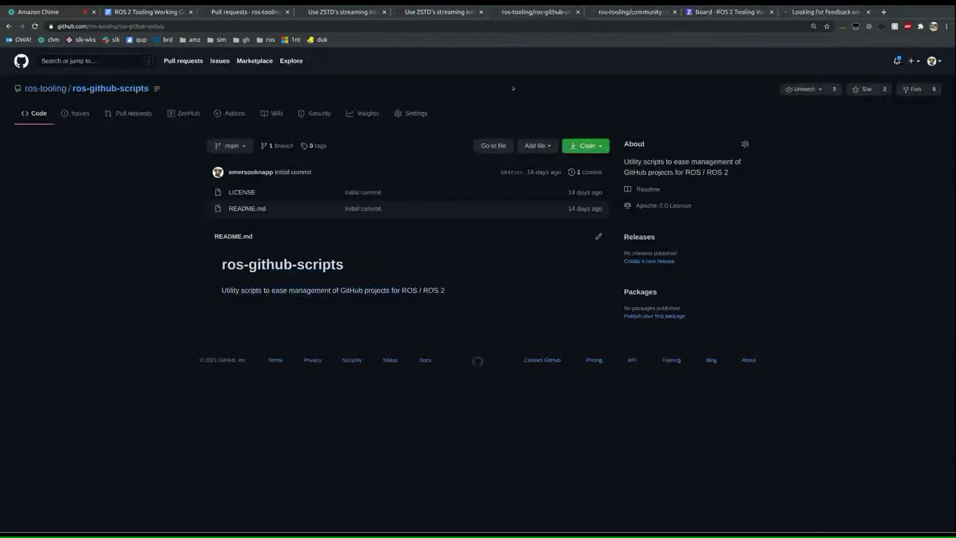
click(577, 11)
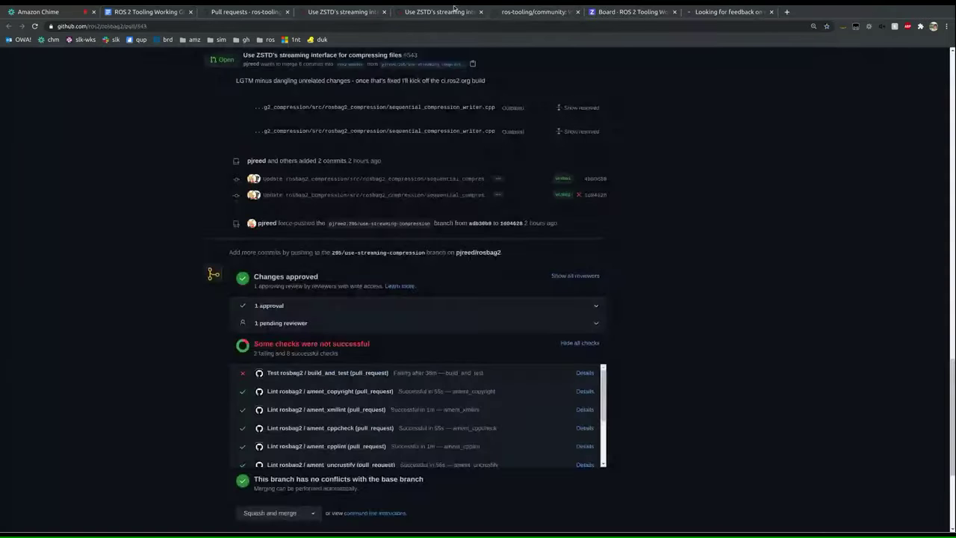
click(150, 11)
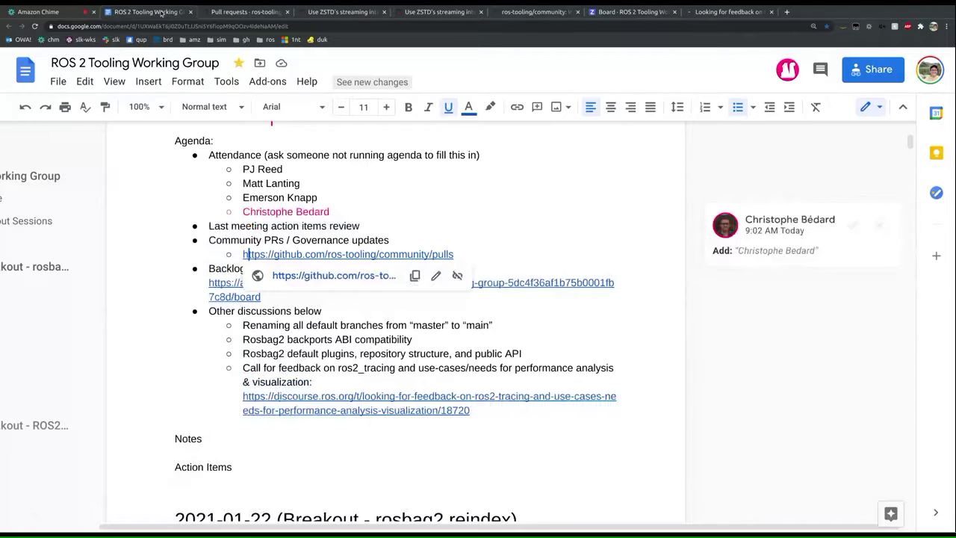
Move the Backlog item with its ZenHub link to the end of the agenda and remove the empty bullet left behind.
key(ctrl+u)
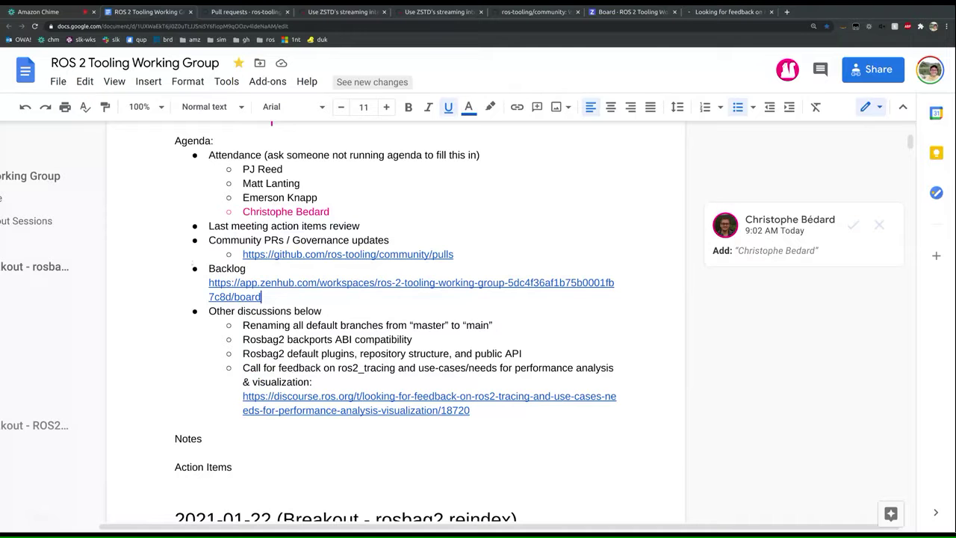
click(216, 268)
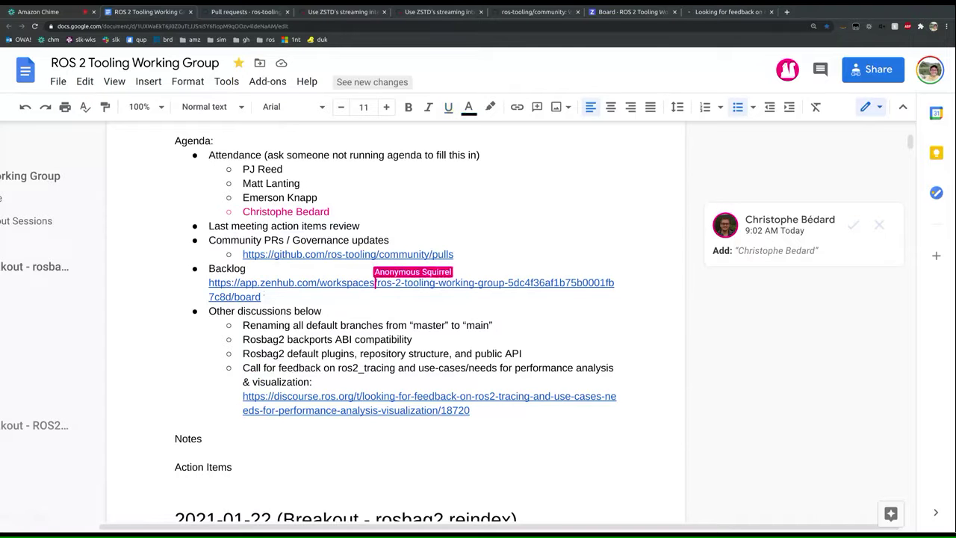
click(262, 296)
drag(263, 297, 209, 268)
key(ctrl+c)
key(BackSpace)
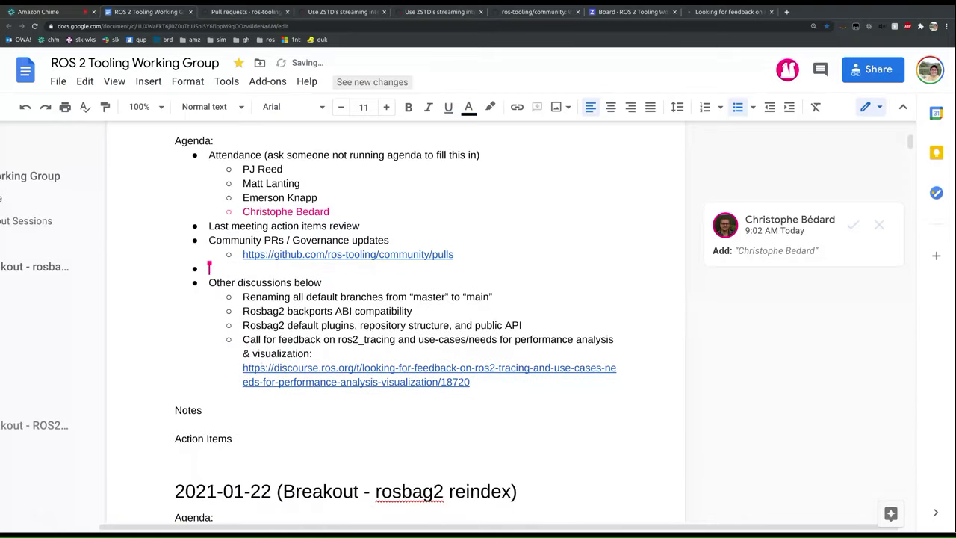
click(471, 381)
key(Return)
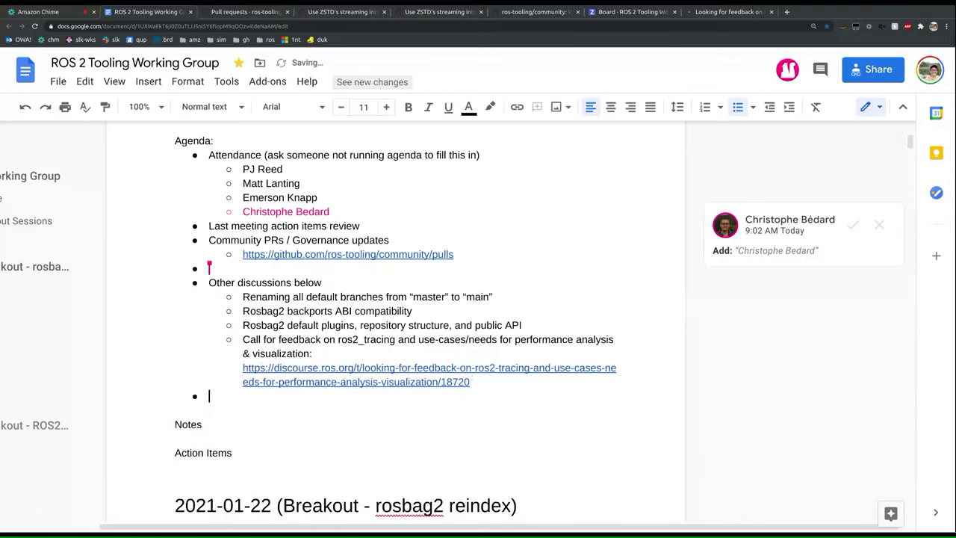
key(ctrl+v)
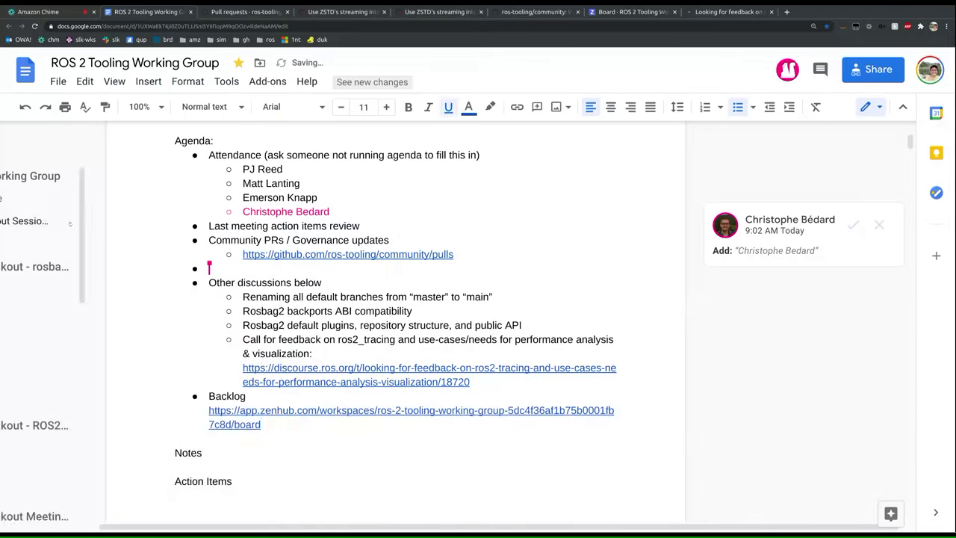
click(360, 270)
key(BackSpace)
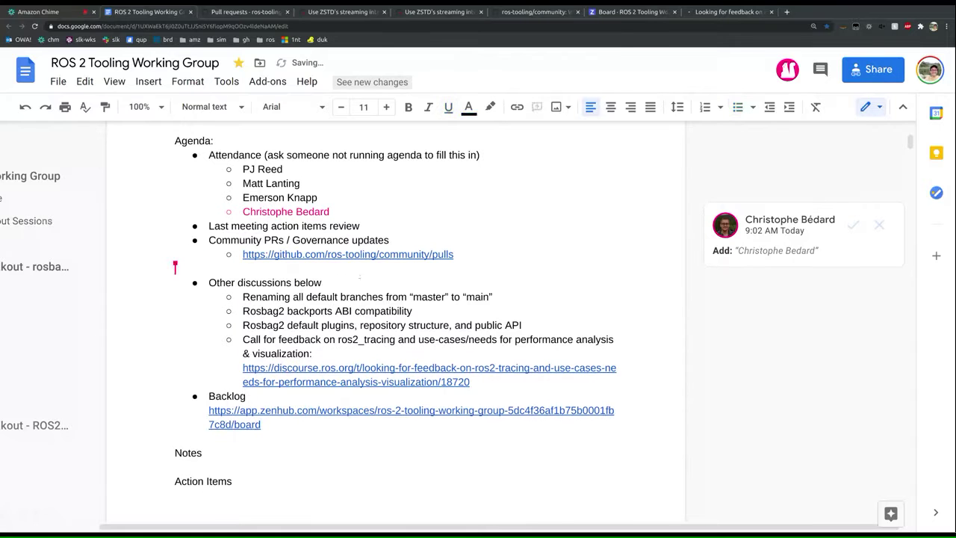
key(BackSpace)
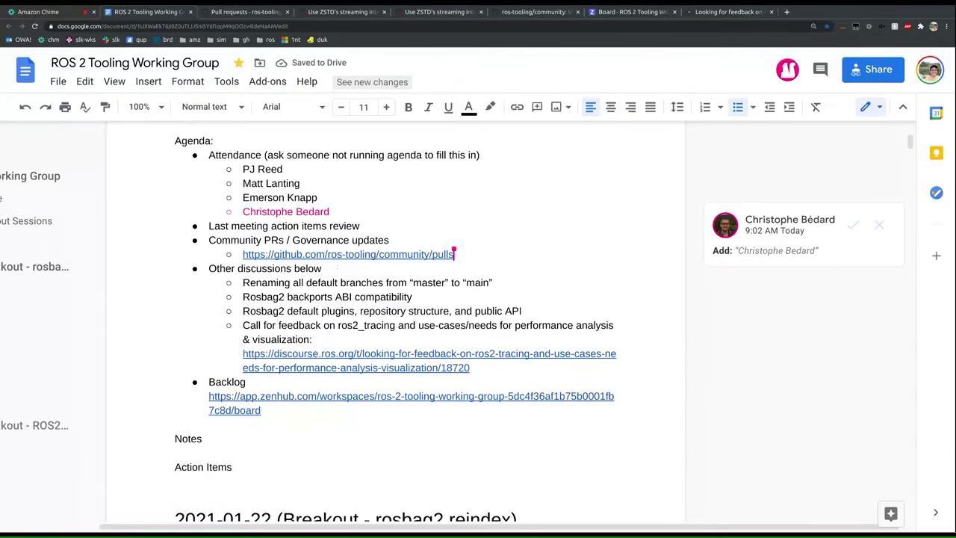
Check the attendees of the ROS 2 Tooling WG meeting in Amazon Chime and return to the agenda document.
key(ctrl+1)
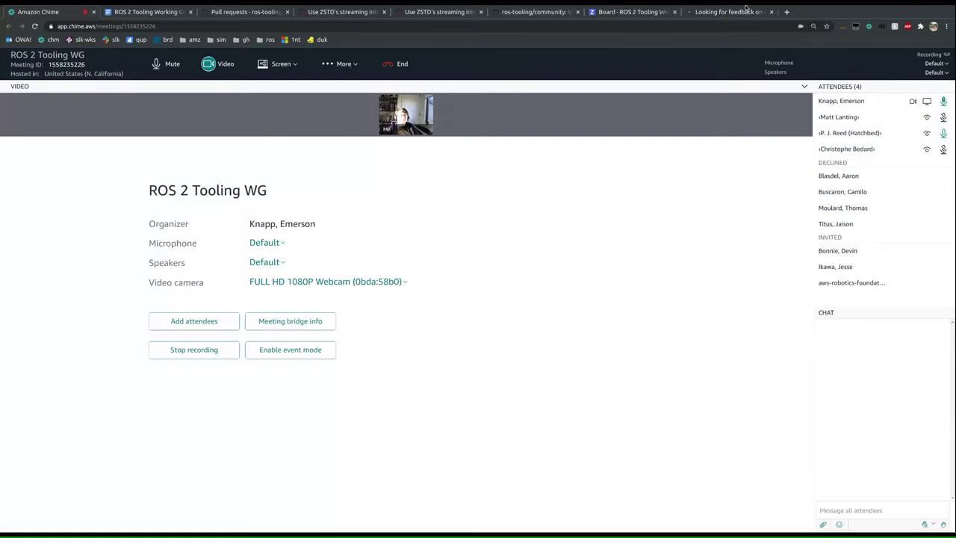
click(142, 12)
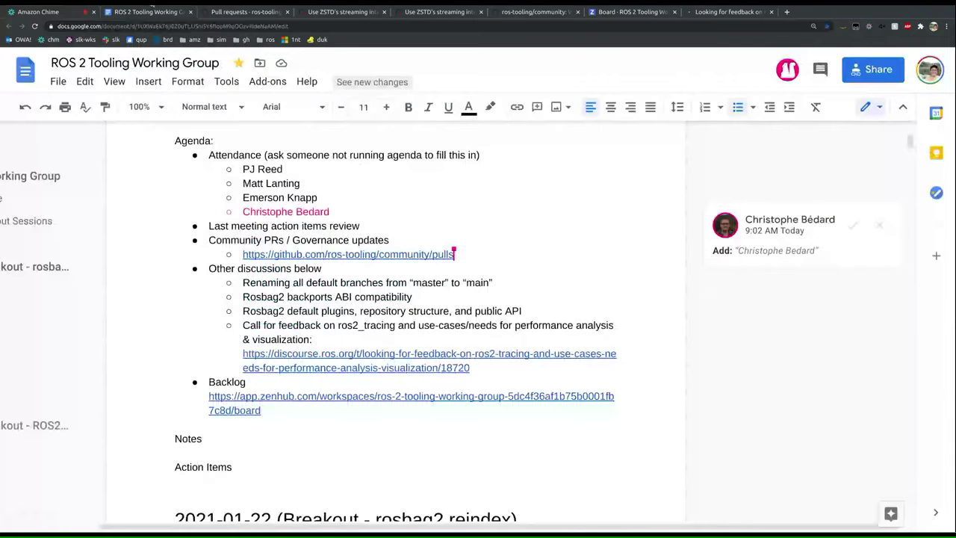
click(32, 13)
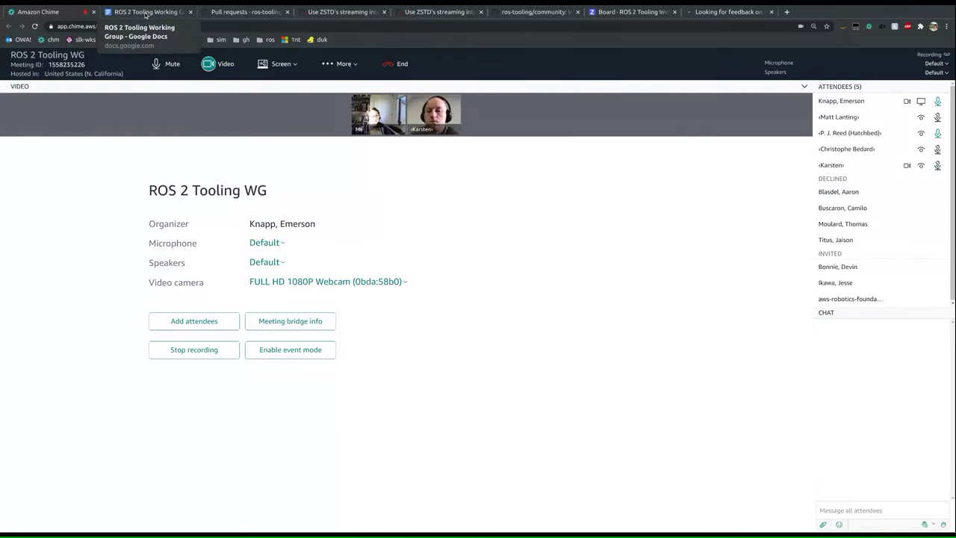
click(145, 13)
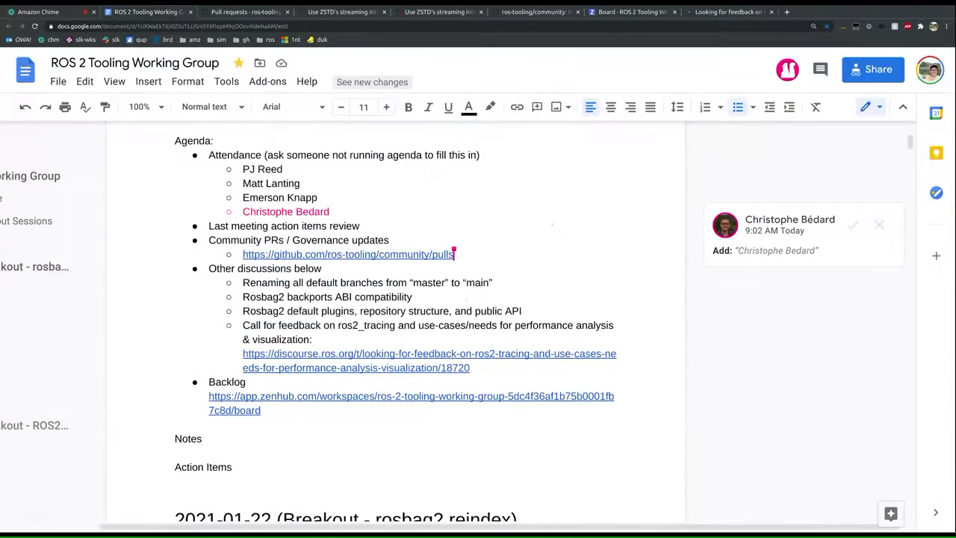
Accept the suggested addition of an attendee's name to the Attendance list.
mouse_move(521, 312)
mouse_down()
mouse_move(494, 312)
mouse_move(448, 255)
mouse_move(242, 282)
mouse_move(447, 284)
mouse_move(522, 313)
mouse_up()
click(523, 310)
click(852, 225)
Highlight the "Rosbag2 backports ABI compatibility" discussion item, and check the Amazon Chime meeting before returning to the document.
drag(523, 311, 243, 282)
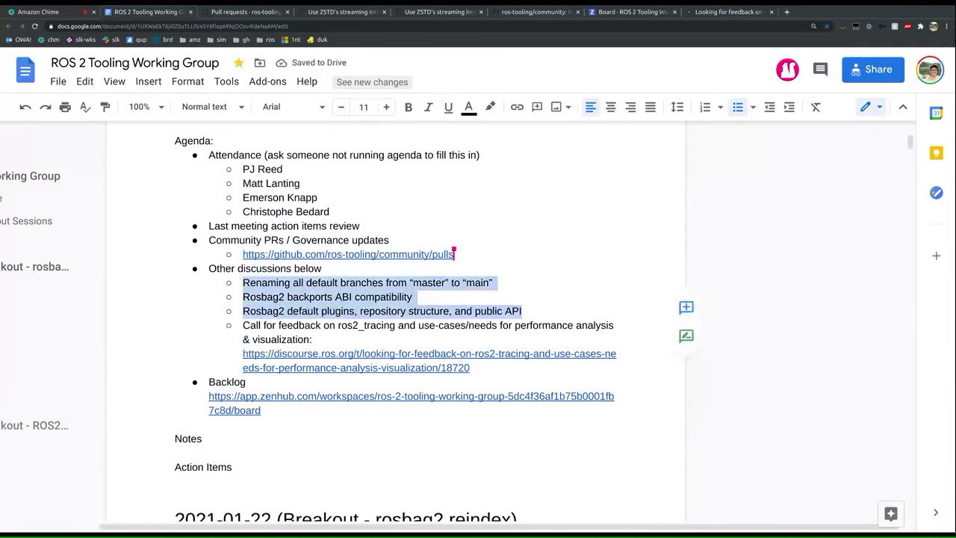
click(242, 283)
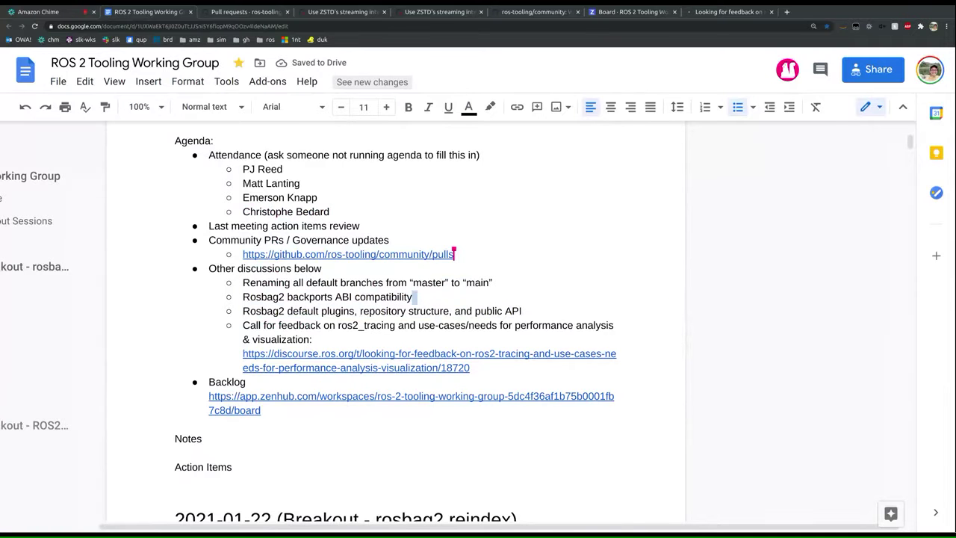
drag(413, 297, 236, 296)
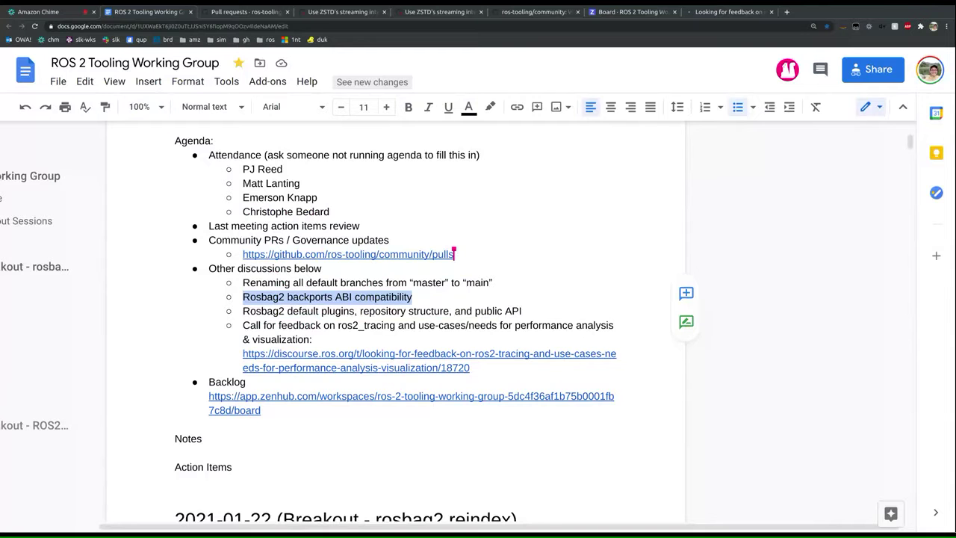
click(46, 11)
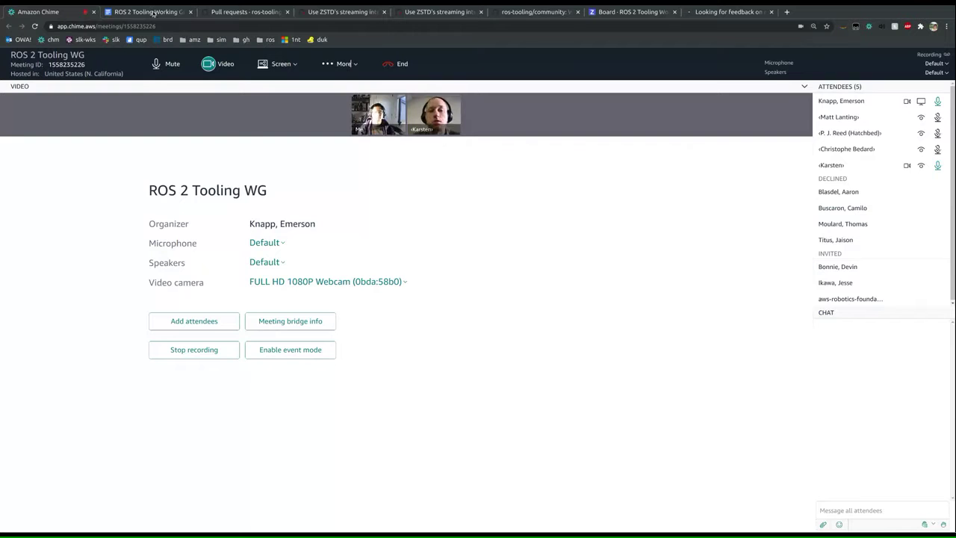
key(ctrl+Tab)
Add a bullet under Notes: "Should we just fast-forward latest rosbag2 onto Foxy to get performance improvements out there? Make a Discourse post".
click(175, 453)
key(Left)
key(Return)
text(()
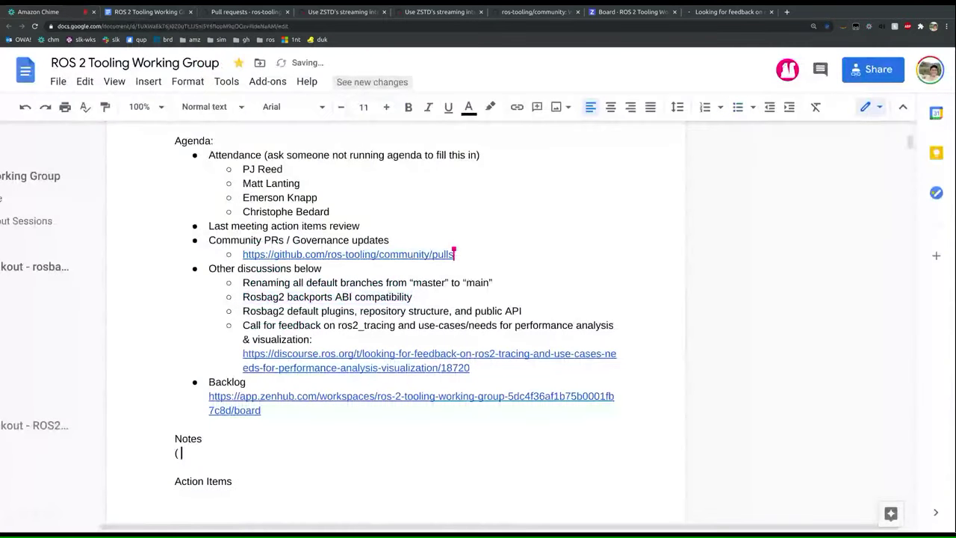
key(BackSpace)
text(* Should we j)
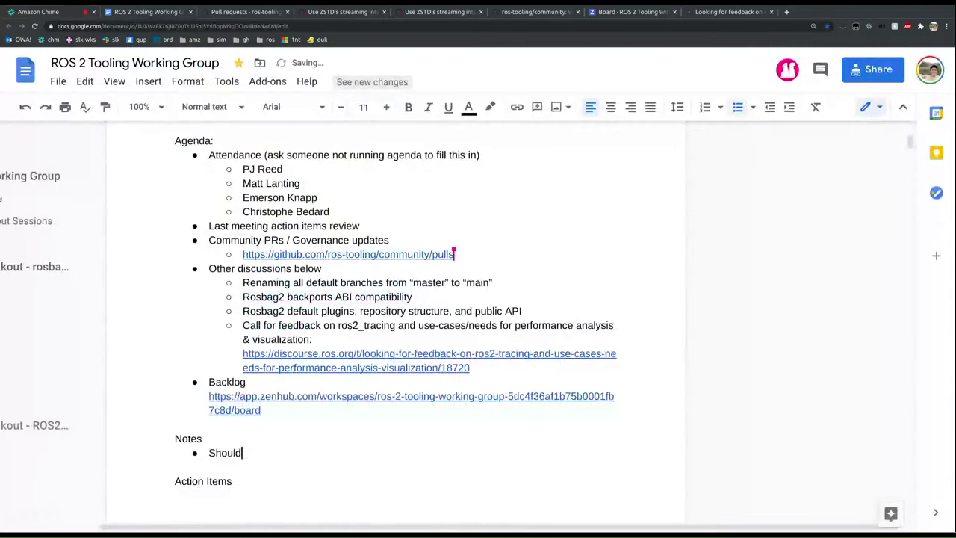
text(ust fast-forward latest rosbag2)
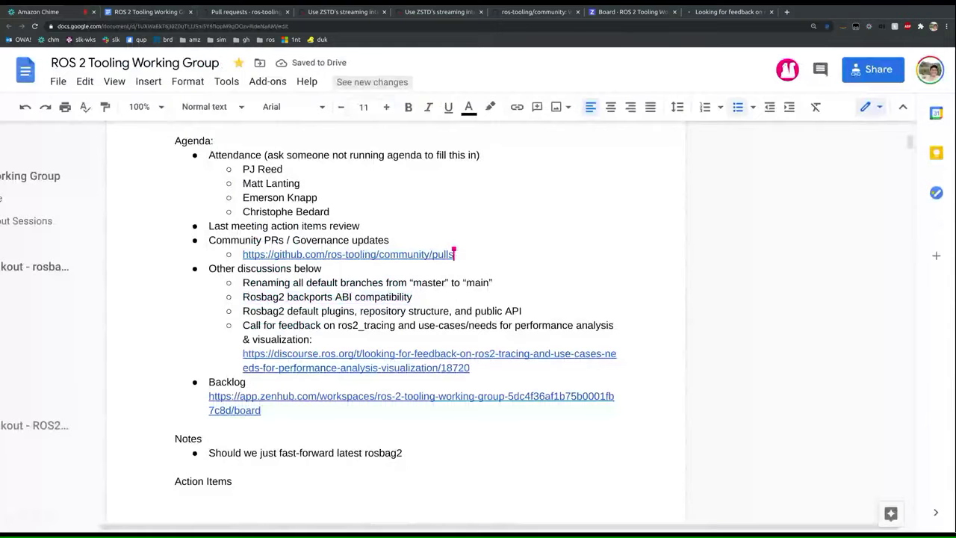
text( onto Foxy to get p)
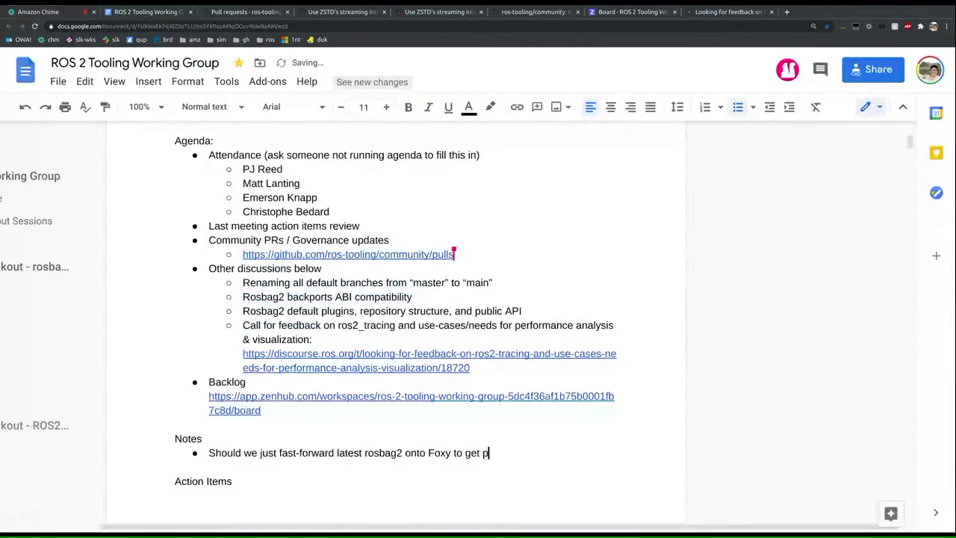
text(erformance impr)
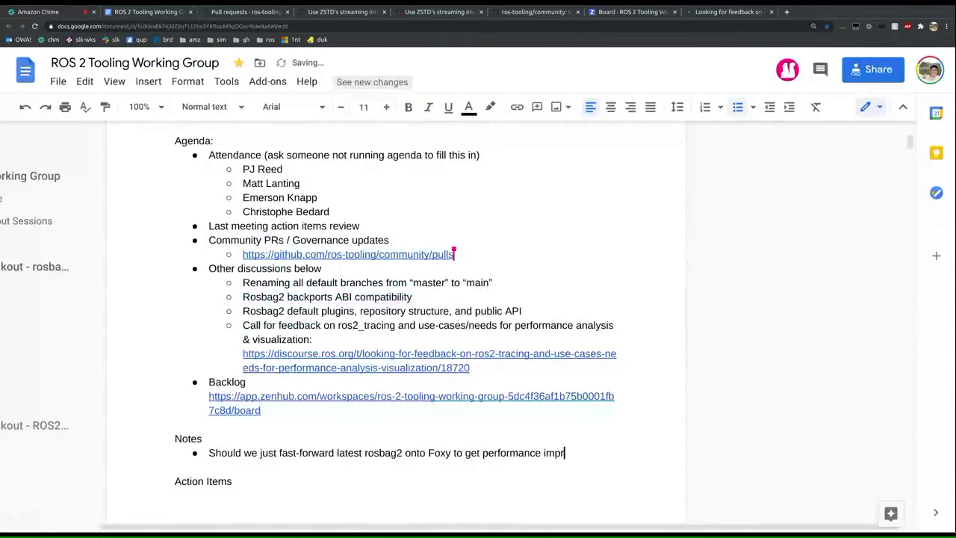
text(ovements out there")
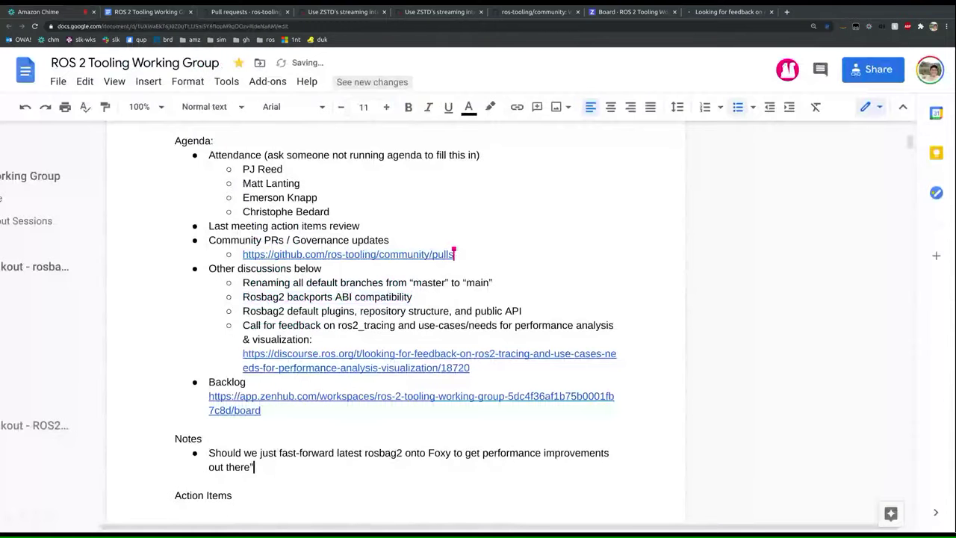
key(BackSpace)
text(? Make a )
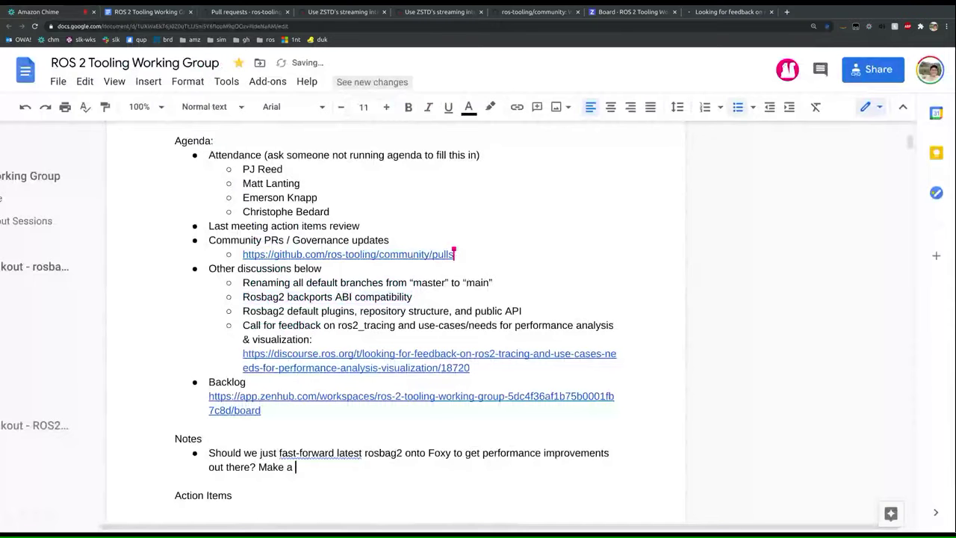
text(Discourse post)
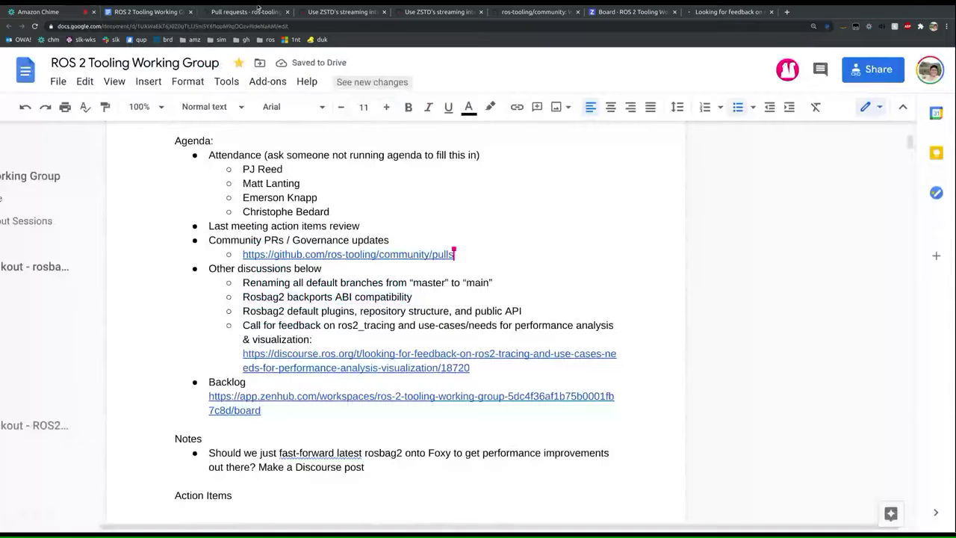
Split "Make a Discourse post" into an indented sub-bullet and prefix it with the responsible attendee's first name and a colon.
click(58, 8)
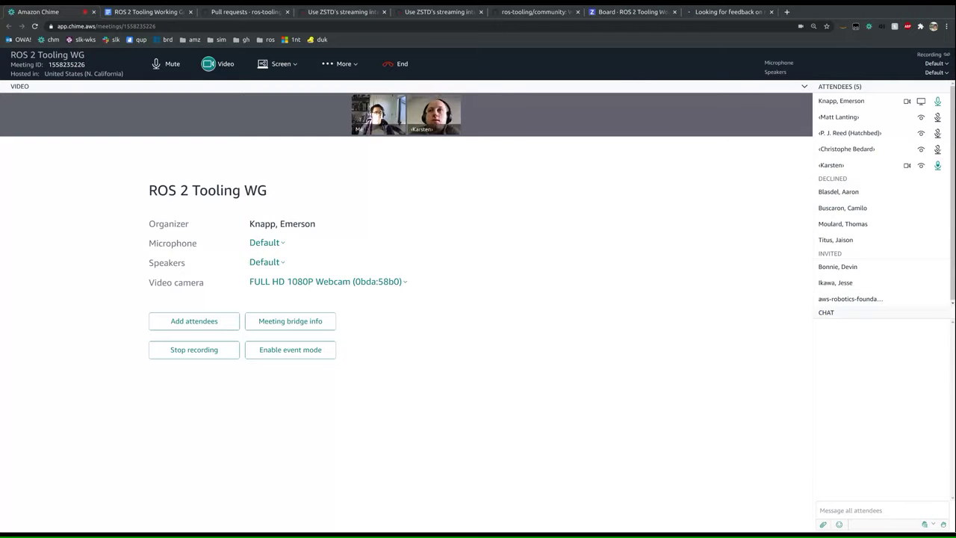
click(137, 16)
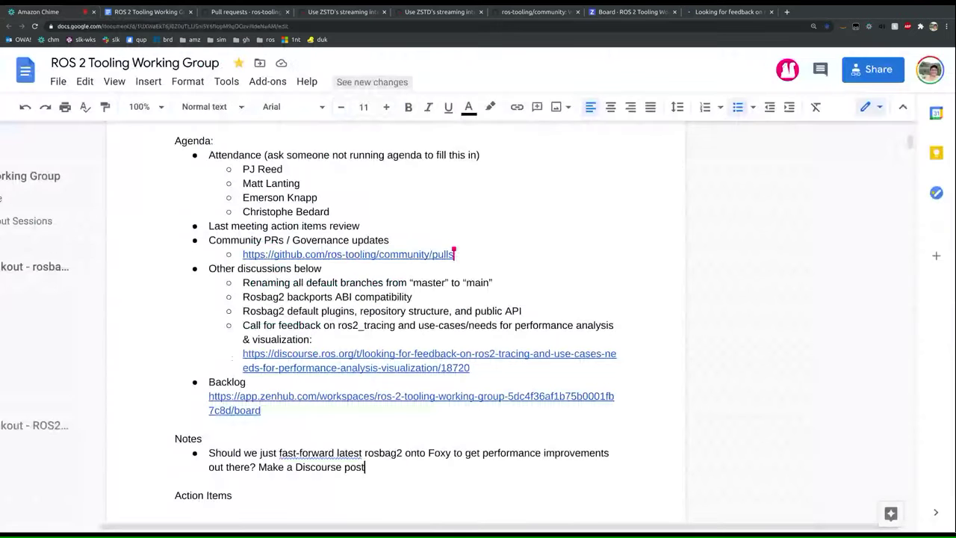
key(ctrl+Left)
key(ctrl+Left)
key(ctrl+Left)
key(ctrl+Left)
key(Return)
key(Tab)
click(361, 481)
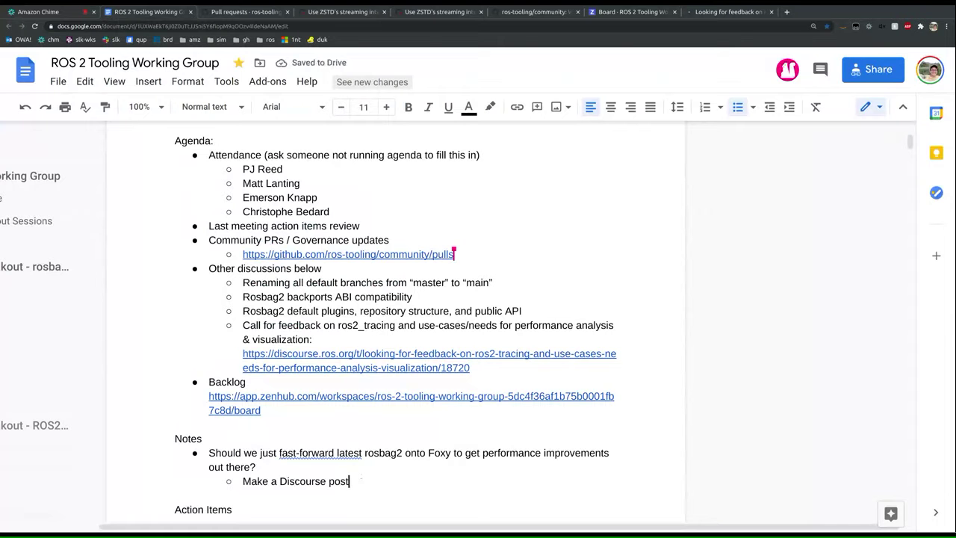
key(Home)
text(Karsten:)
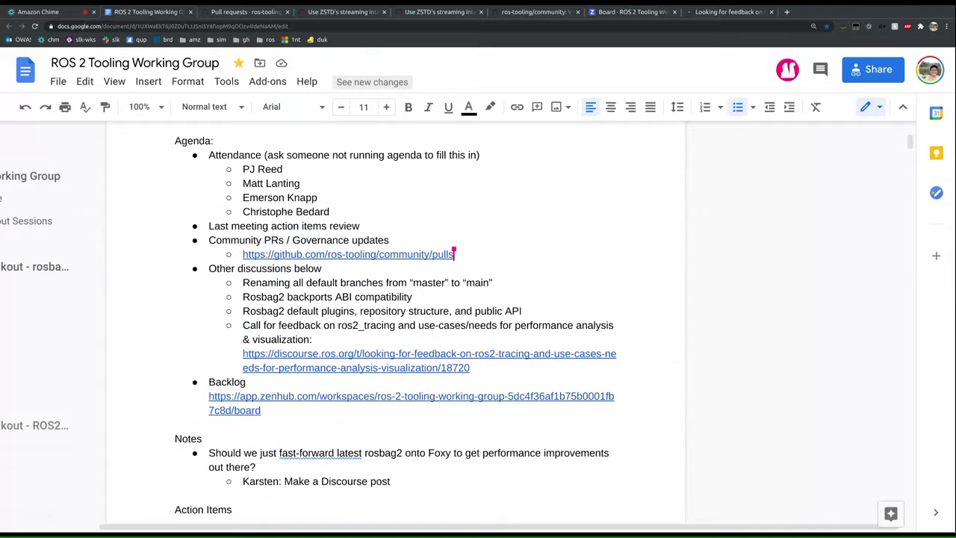
Insert "(among other small fixes)" before the question mark in the fast-forward rosbag2 note.
click(251, 467)
text((among other small fixes))
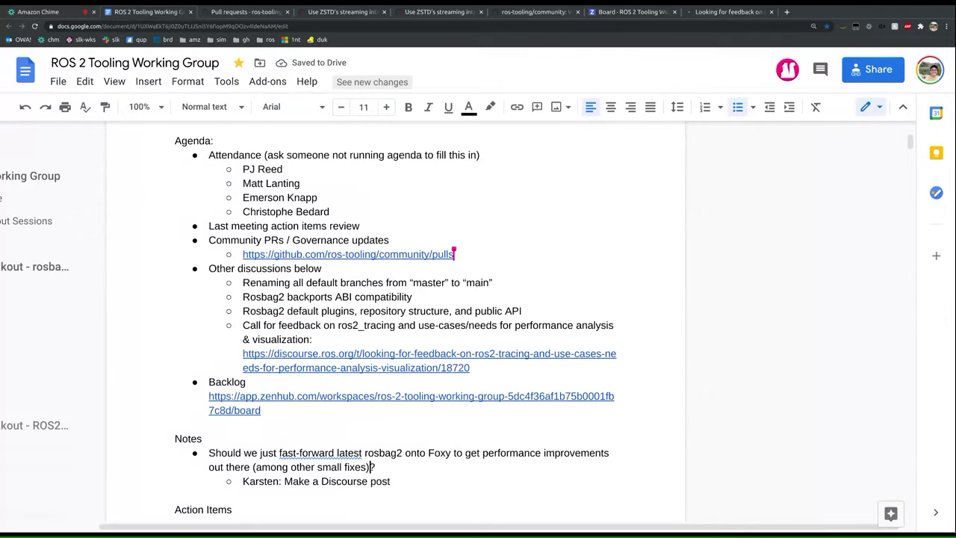
click(379, 467)
click(416, 452)
Mark the "Rosbag2 backports ABI compatibility" agenda item, check the Amazon Chime meeting, and return to the document's Notes section.
click(414, 296)
triple_click(414, 296)
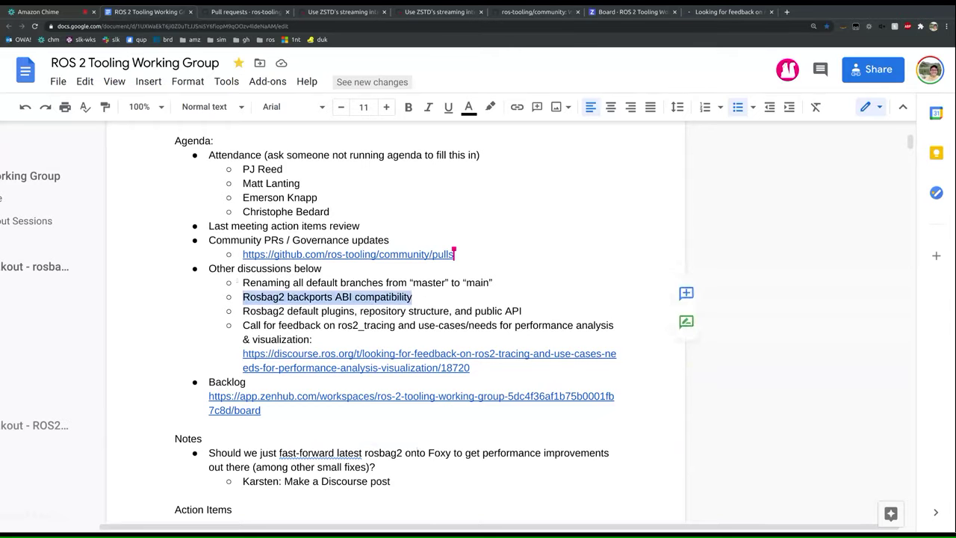
click(41, 11)
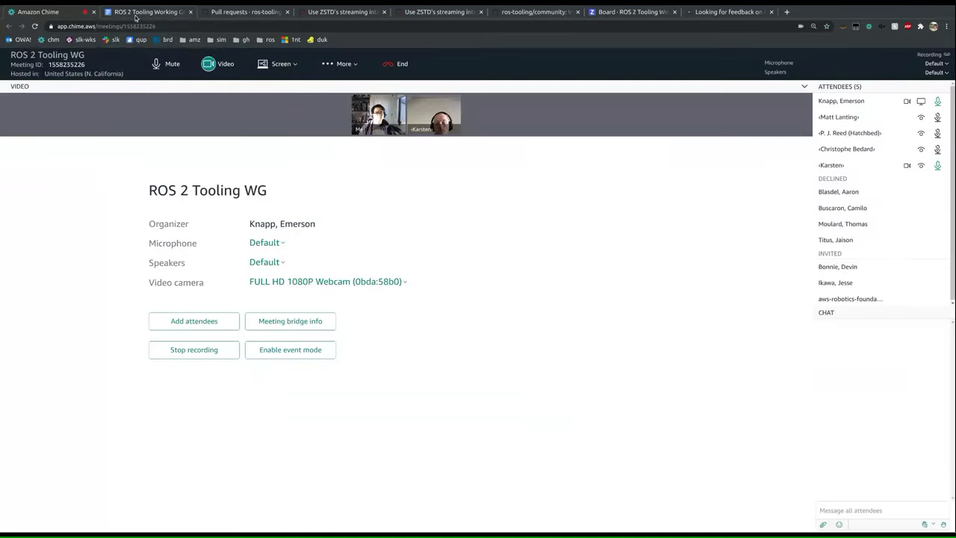
click(135, 12)
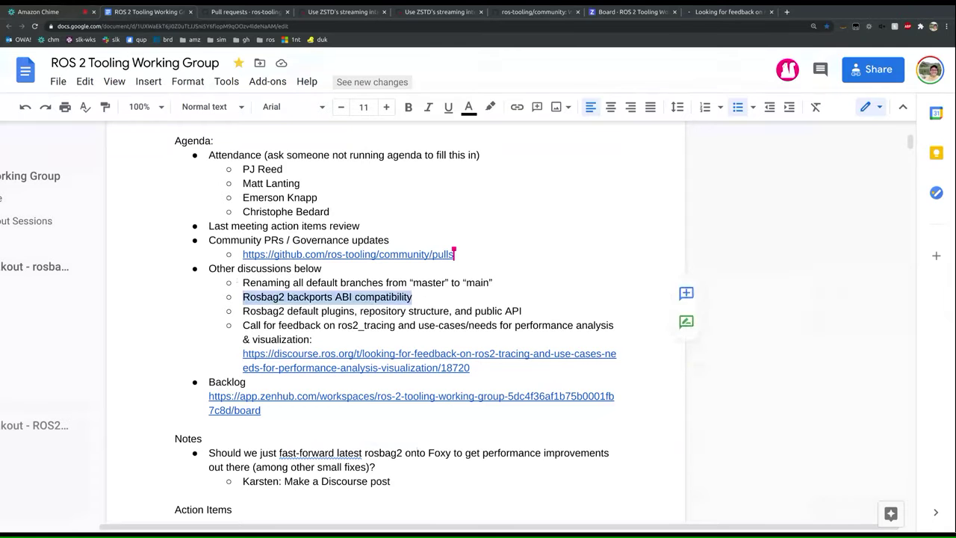
scroll(396, 322, down, 1)
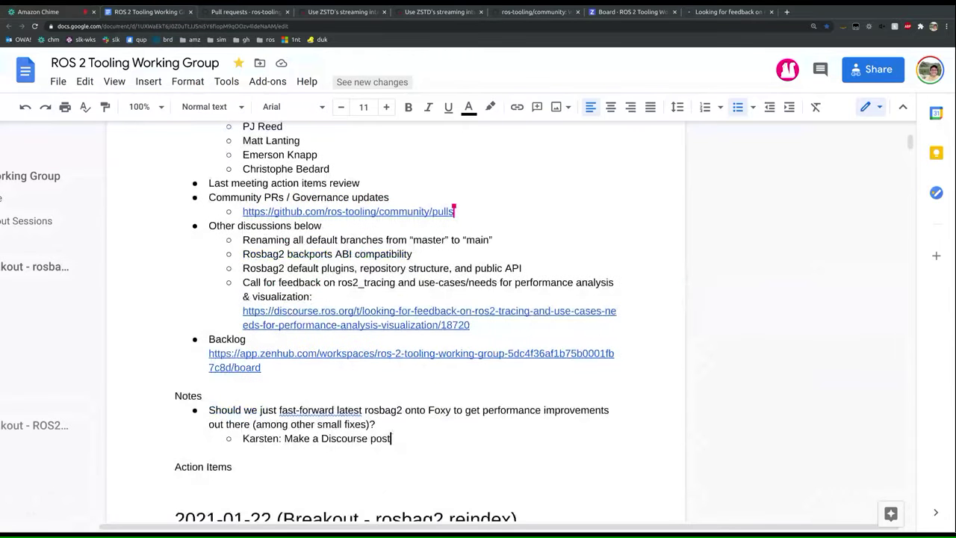
Add a top-level bullet under Notes reading "Deferring compression backports for now".
key(Return)
key(shift+Tab)
text(Deferring compression bac)
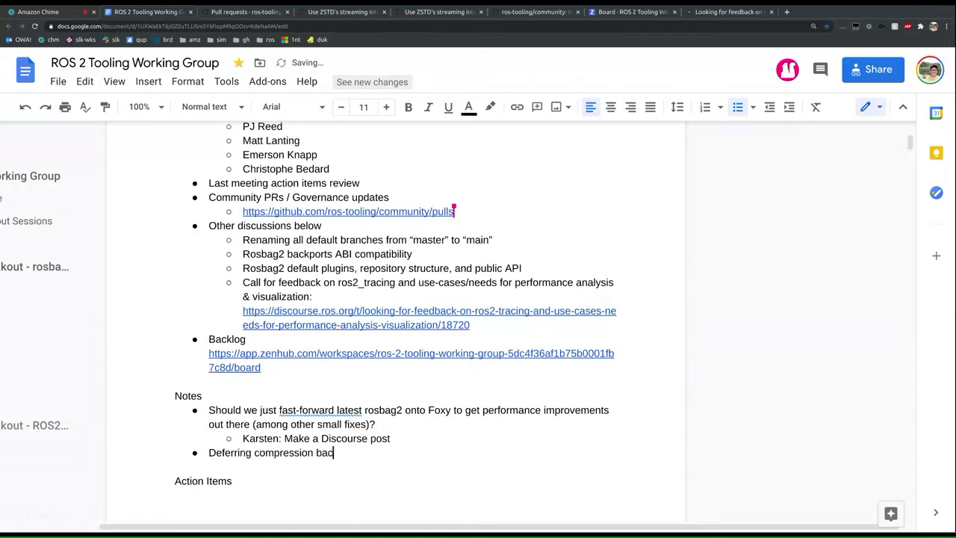
text(kports for now)
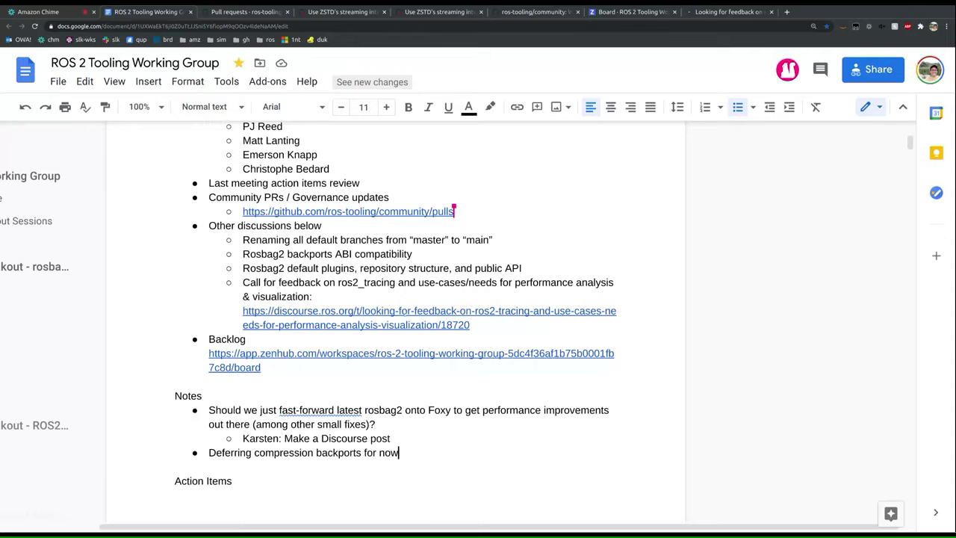
Add a second sub-bullet under the fast-forward rosbag2 note: the responsible attendee's first name, a colon, and "Try it out, see how much changes needed to build".
key(Return)
text(Emerson: Try i)
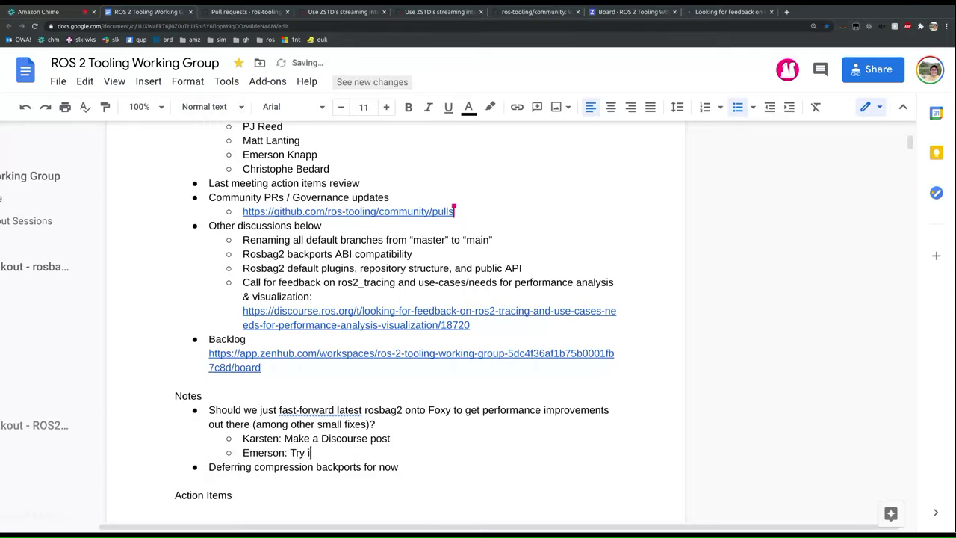
text(t out, see how much chang)
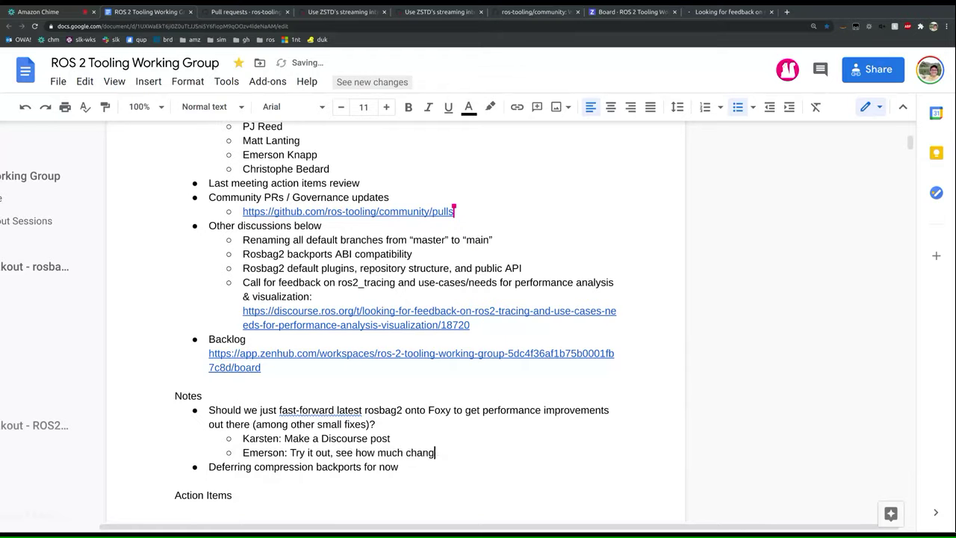
text(es needed to build)
Append "until decision made on above" to the compression backports note.
click(403, 467)
text(until )
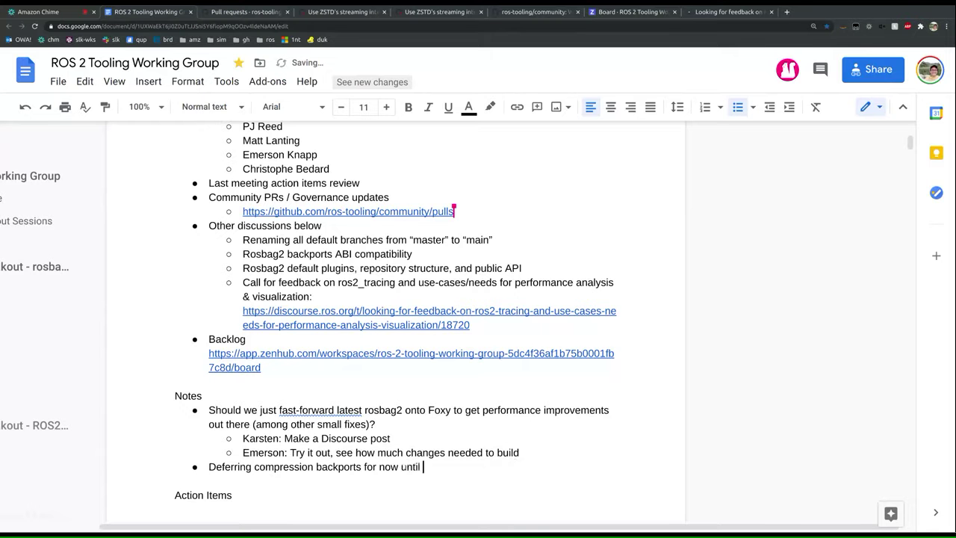
text(decision made on  a)
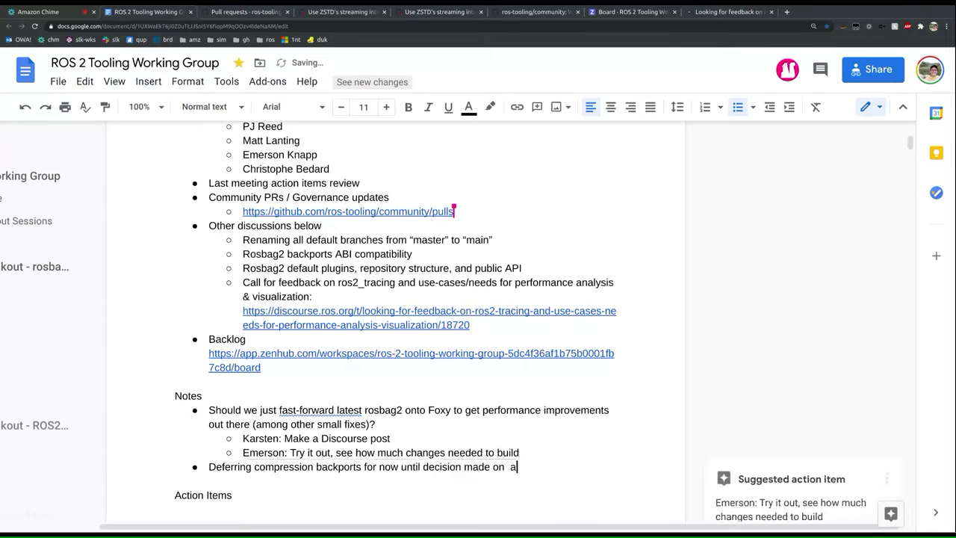
text(bove)
Highlight the "Rosbag2 backports ABI compatibility" agenda item and the "repository structure" wording in the item below it for discussion.
drag(413, 254, 242, 254)
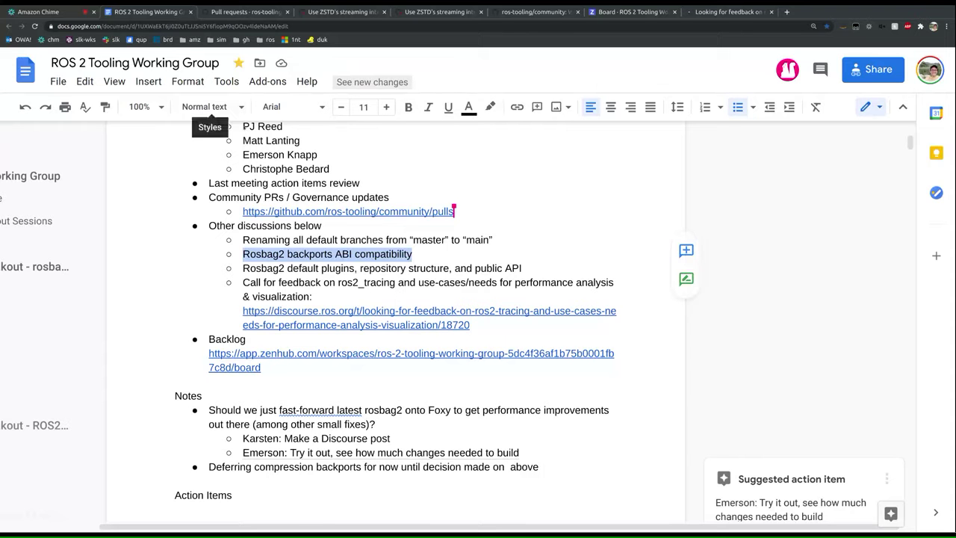
drag(320, 268, 359, 269)
click(321, 268)
click(530, 267)
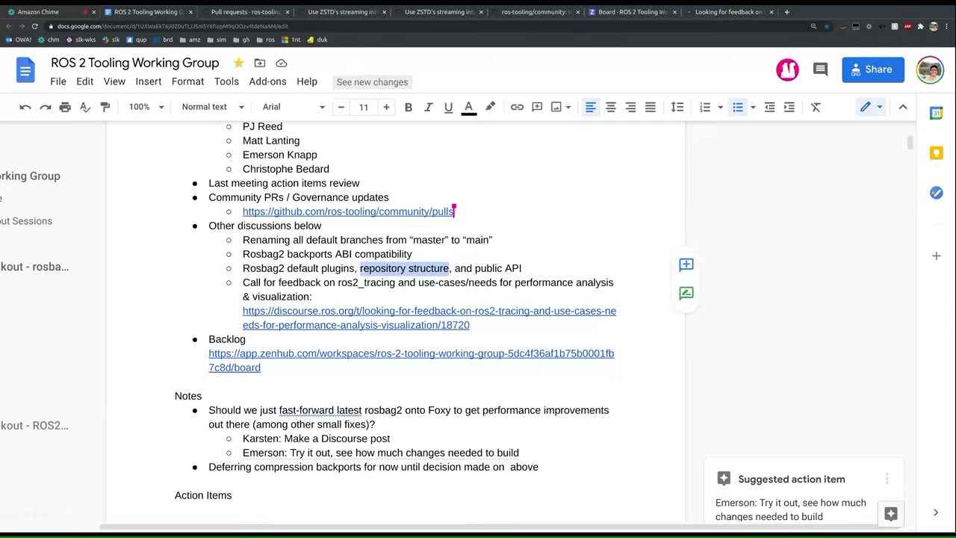
Check the Amazon Chime meeting, go to the ros2/rosbag2 repository on GitHub, and view the rosbag2 metapackage's package.xml.
click(94, 9)
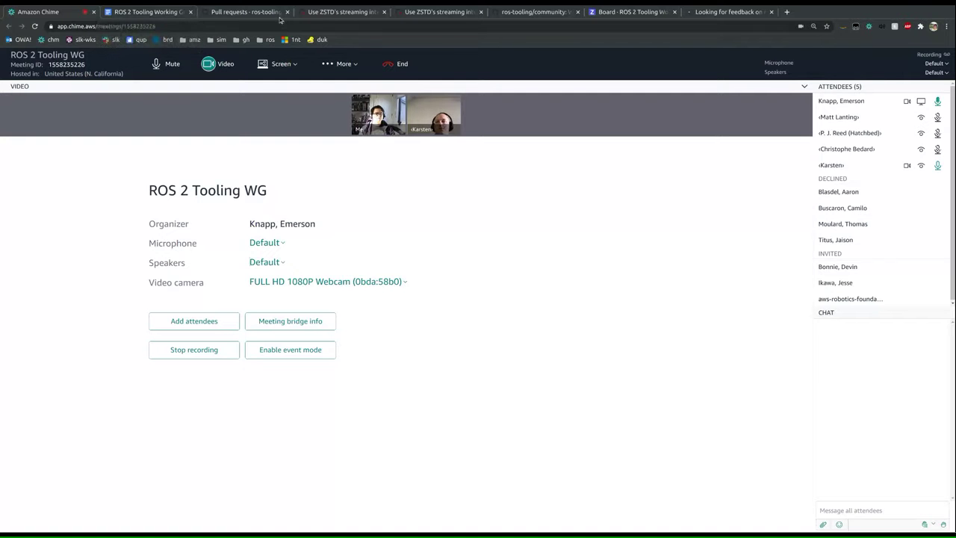
click(439, 13)
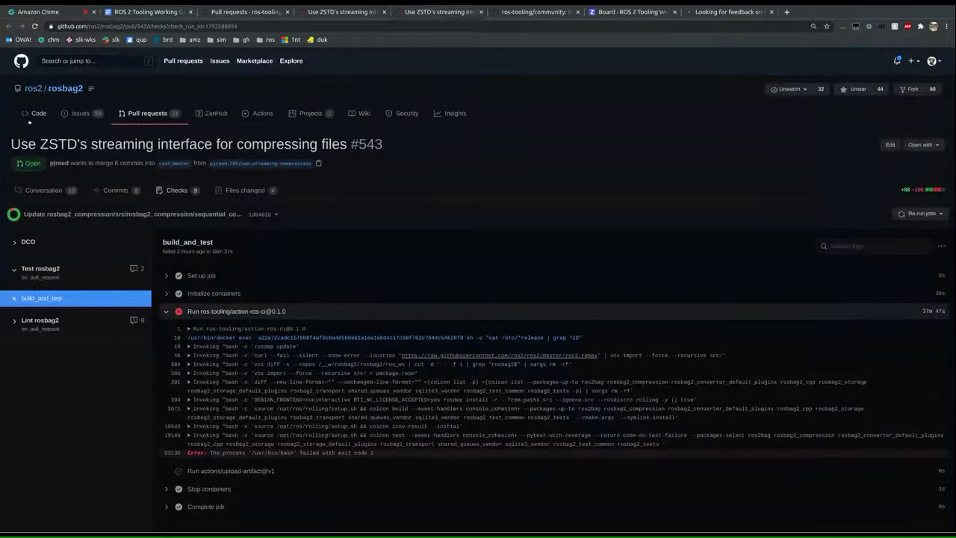
click(526, 11)
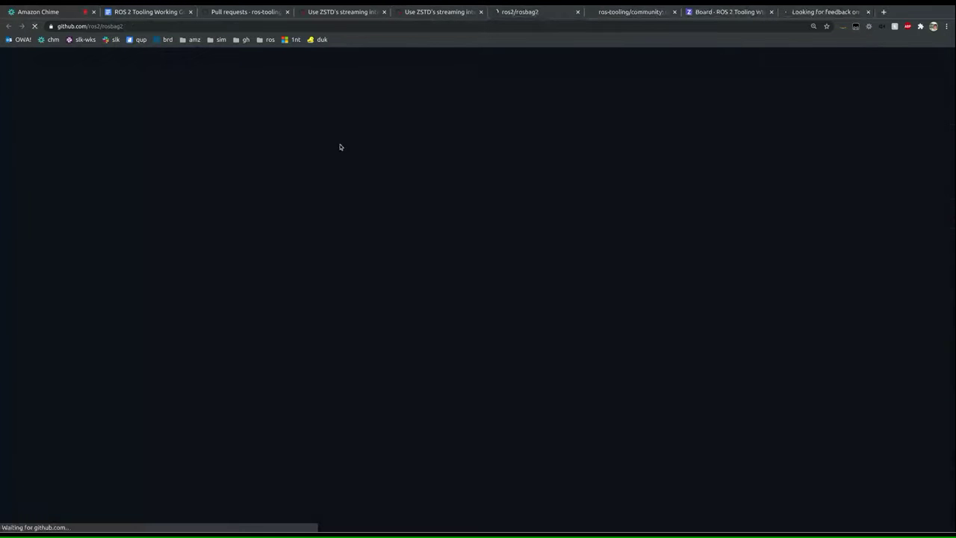
scroll(299, 172, down, 5)
scroll(246, 179, up, 4)
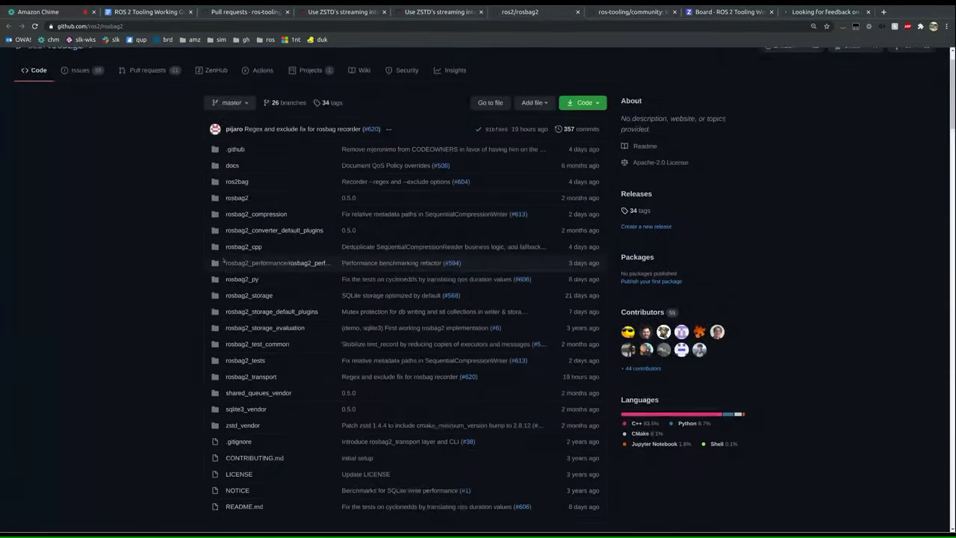
click(238, 198)
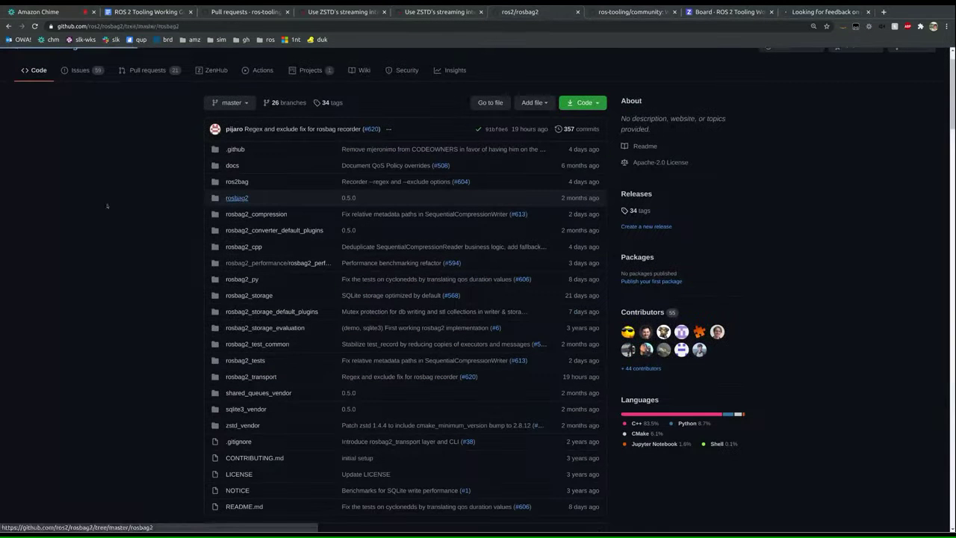
click(258, 240)
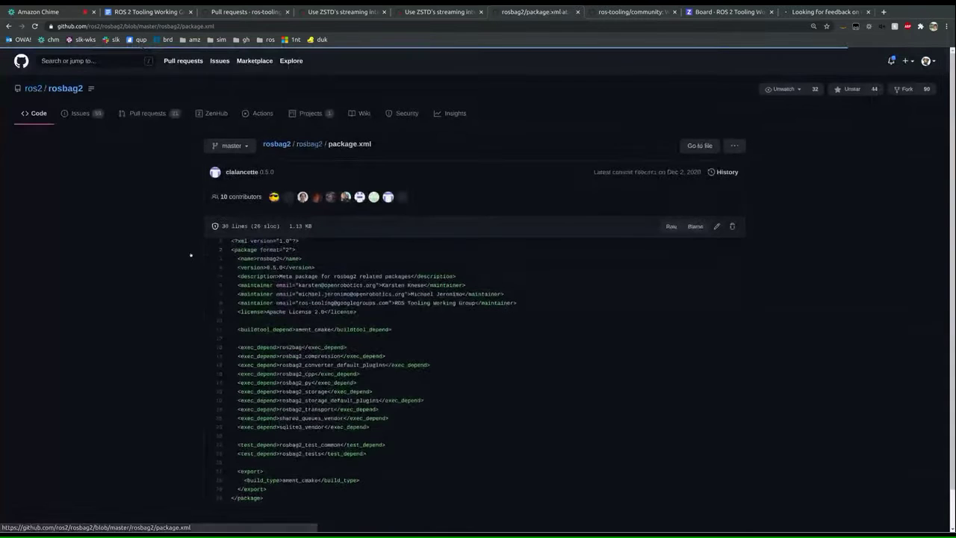
scroll(75, 288, down, 1)
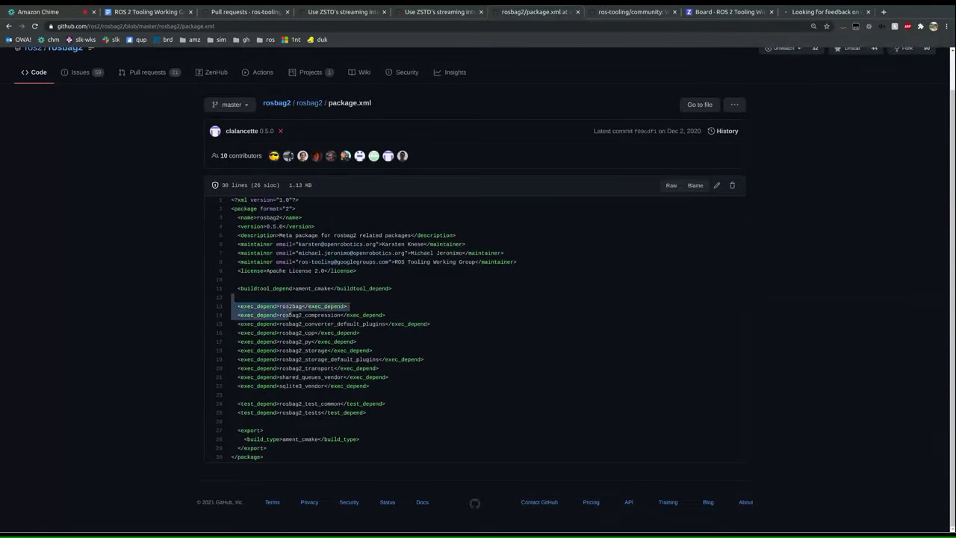
Open package.xml for editing and add the comment "<!-- Default Plugins -->" below the exec_depend entries.
click(715, 185)
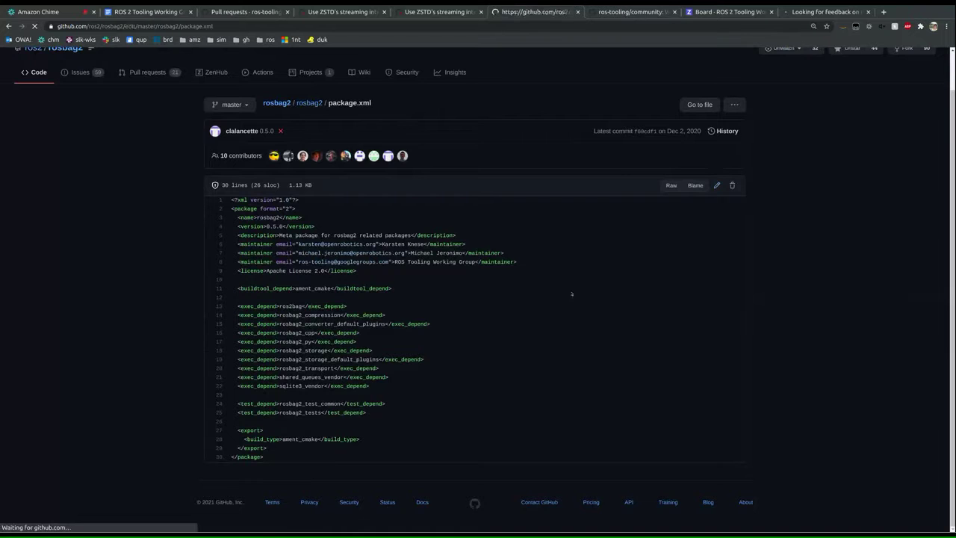
click(381, 355)
key(Return)
key(Return)
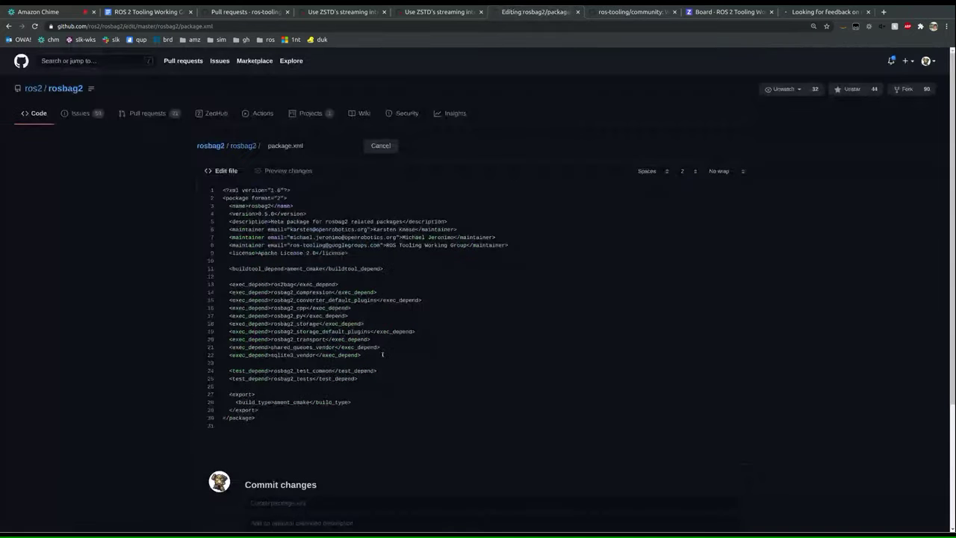
text(<!-- Default Plugins)
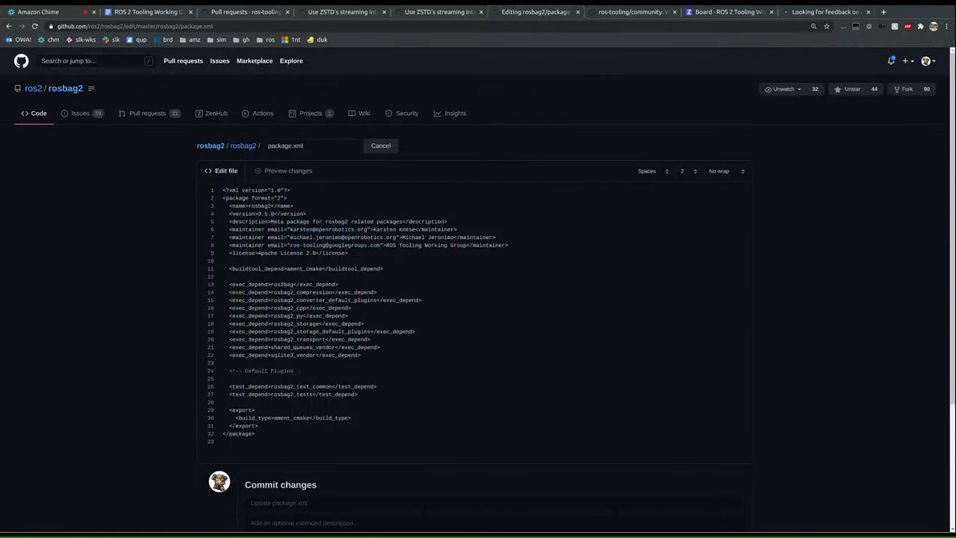
text( -->)
key(Return)
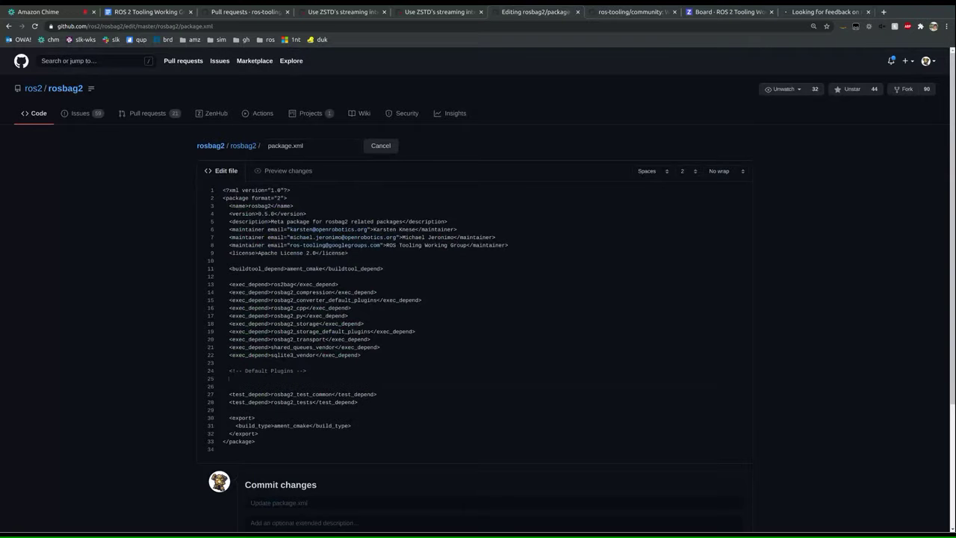
List rosbag2_storage_sqlite3, rosbag2_converters_cdr and rosbag2_compressionr_zstd on separate lines under the Default Plugins comment.
text(sq)
key(BackSpace)
key(BackSpace)
text(rosbag2_storage_sqlite3)
key(Return)
text(rosba)
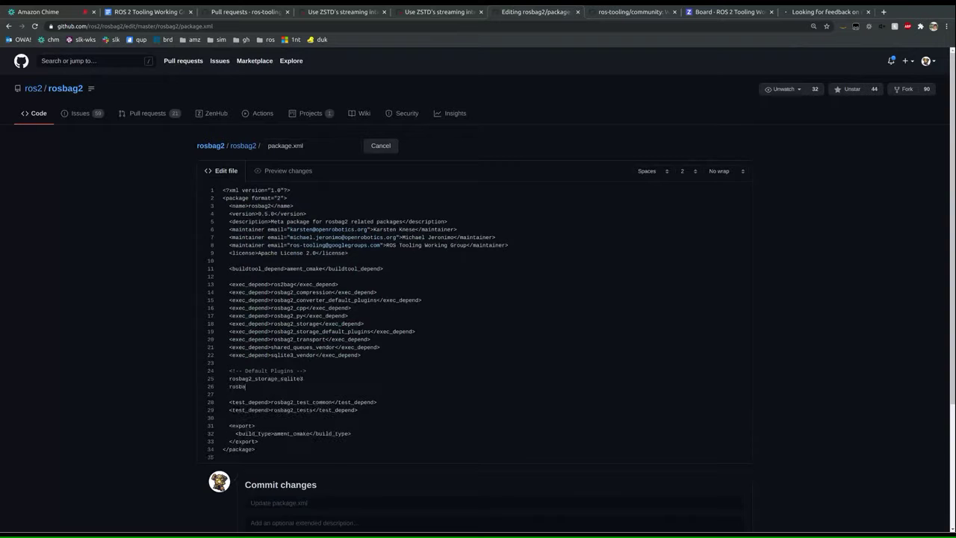
text(g2_converters_cd)
text(r)
key(Return)
text(rosbag2_compression)
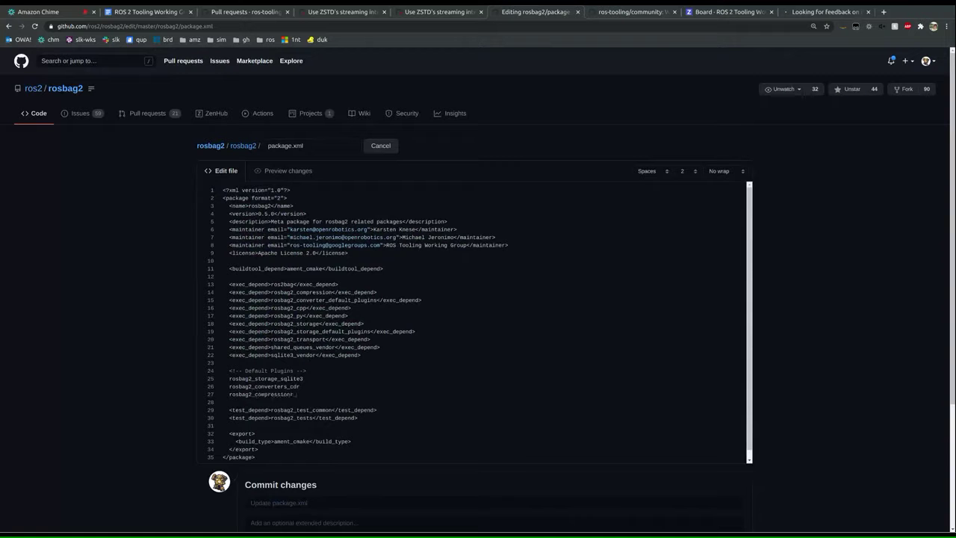
text(_zstd)
Insert the line "<exec_depend>rosbag2_core</exec_depend>" above the Default Plugins comment, separated by blank lines.
click(266, 362)
key(Return)
key(Return)
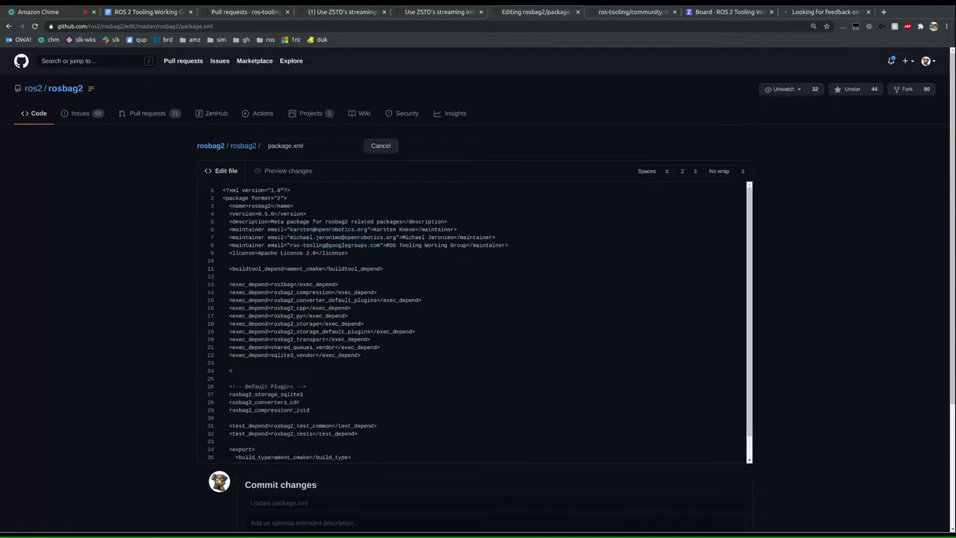
text(<exec_depend>)
text(ros)
text(bag2_core<)
text(/ex)
text(ec-)
text(depend>)
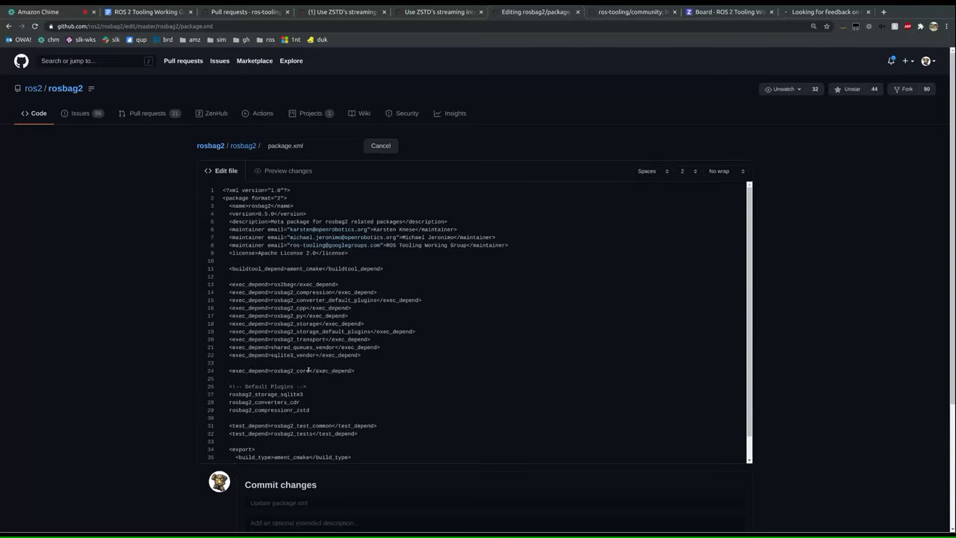
Try removing the existing block of exec_depend entries above the rosbag2_core line, and restore it.
drag(354, 366, 226, 369)
drag(363, 355, 178, 277)
key(ctrl+c)
key(Return)
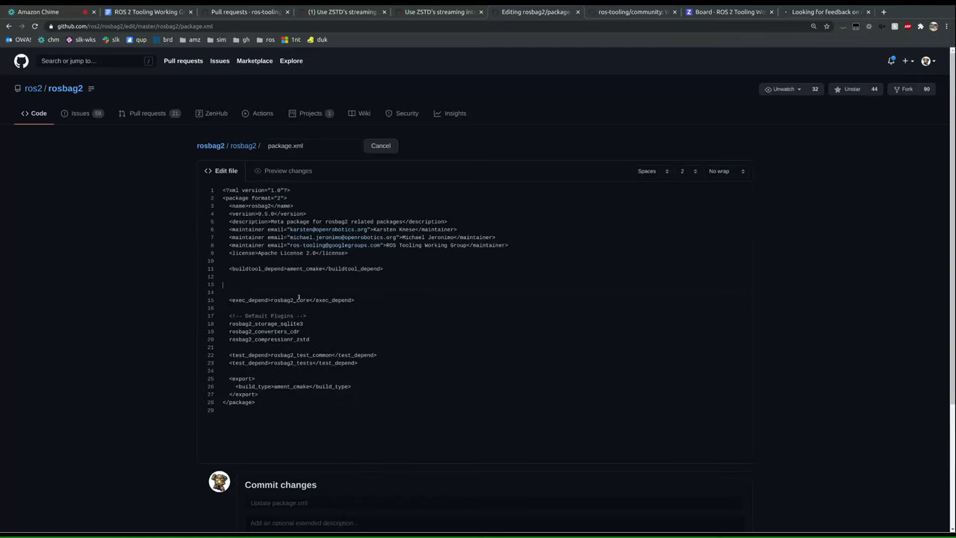
key(ctrl+v)
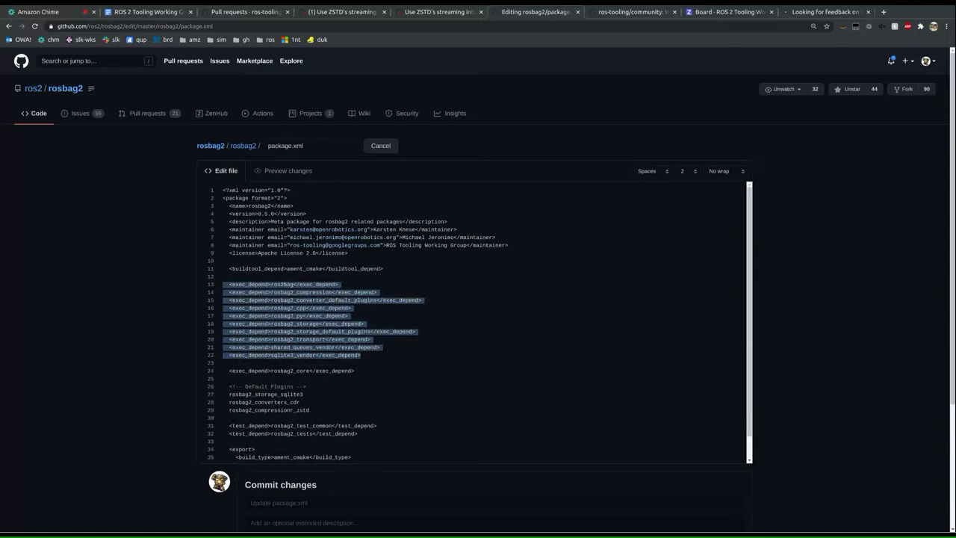
Examine the existing rosbag2 exec_depend entries against the proposed rosbag2_core dependency and default plugins, highlighting each group and the compression entries.
drag(444, 338, 186, 293)
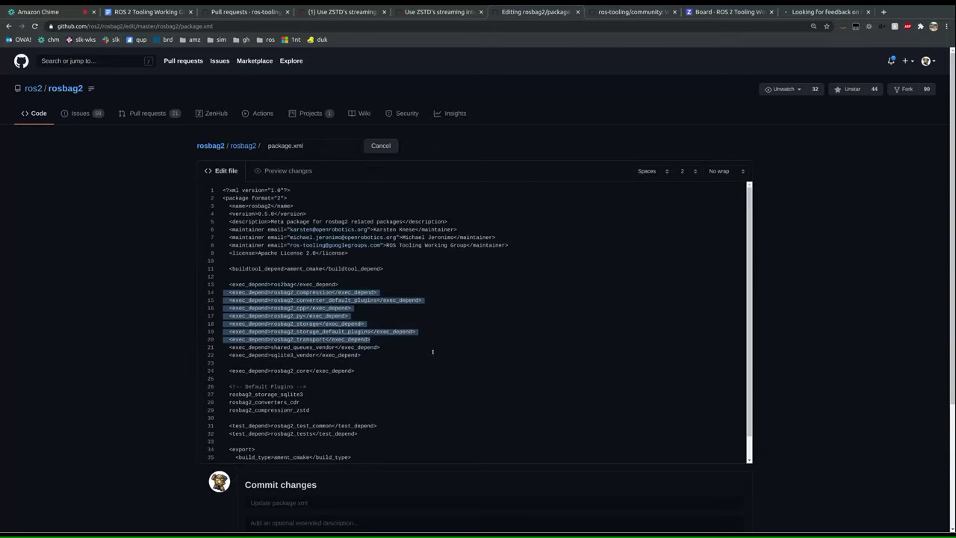
drag(367, 368, 224, 364)
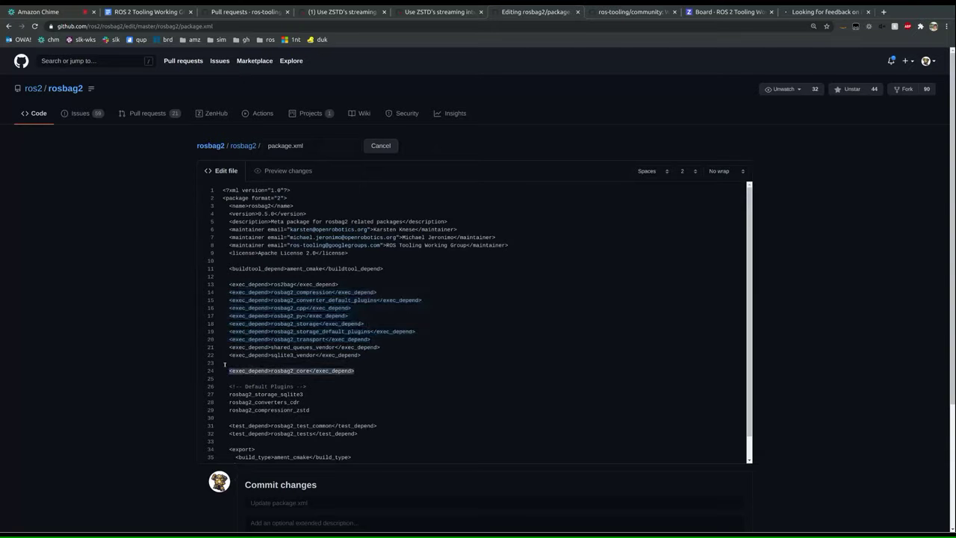
drag(310, 410, 204, 397)
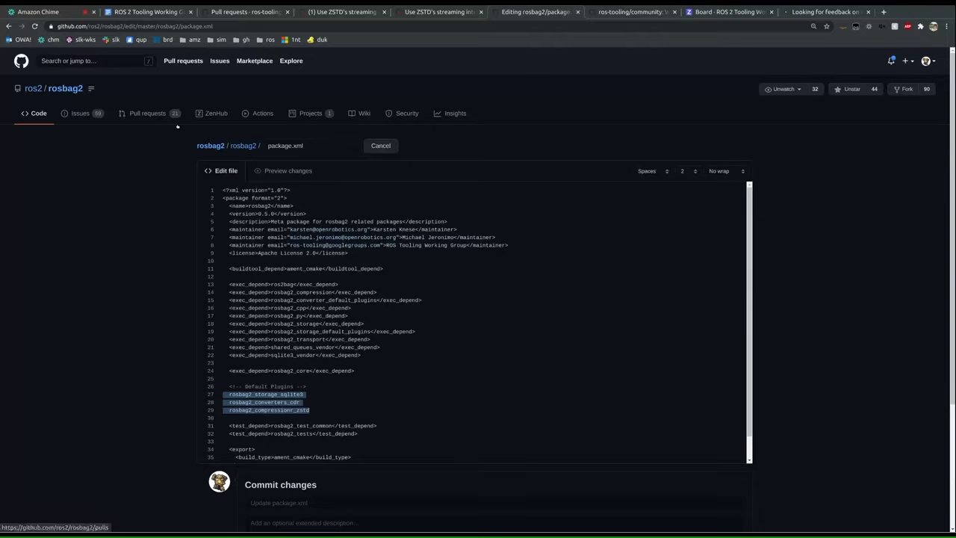
drag(230, 292, 352, 405)
click(282, 368)
click(329, 410)
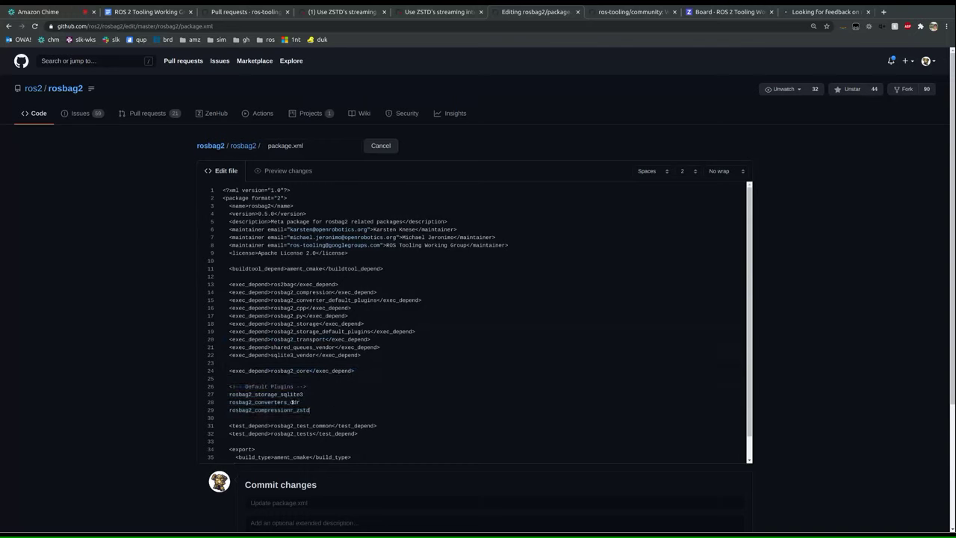
mouse_move(229, 407)
mouse_down()
mouse_move(312, 410)
mouse_move(226, 408)
mouse_up()
click(312, 410)
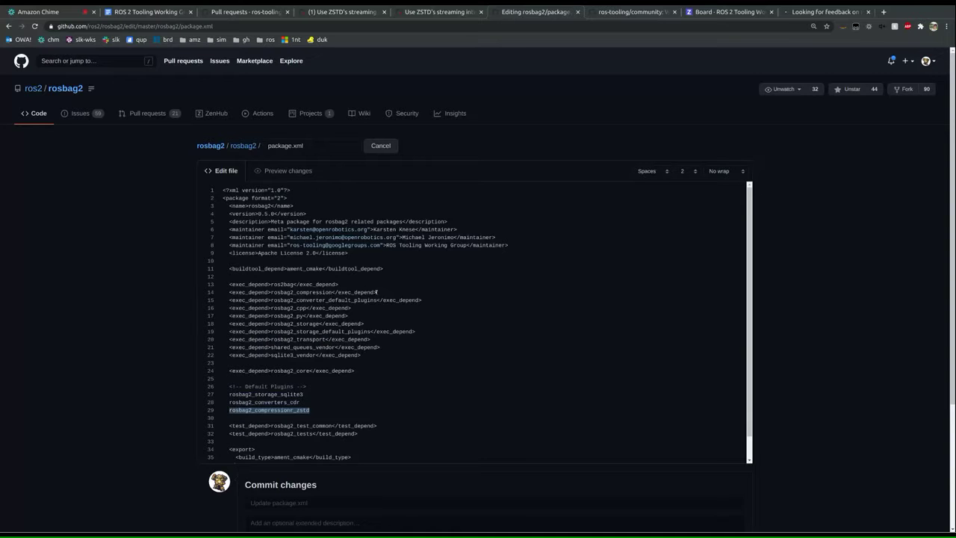
drag(377, 293, 232, 292)
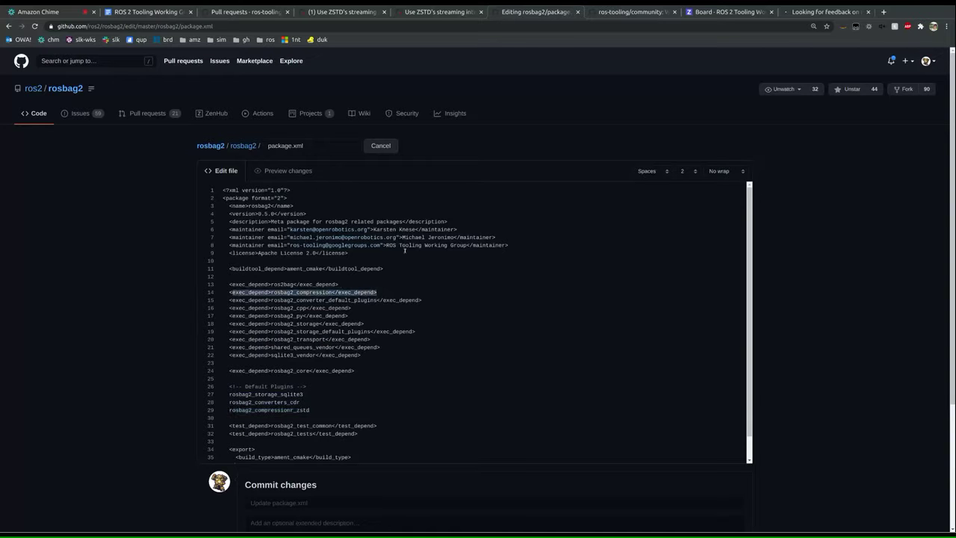
drag(377, 293, 233, 293)
Switch back to the meeting document and add the note "No opposition to a rosbag2_core - then rosbag2 metapackage has core+default plugins", followed by an empty bullet.
click(147, 13)
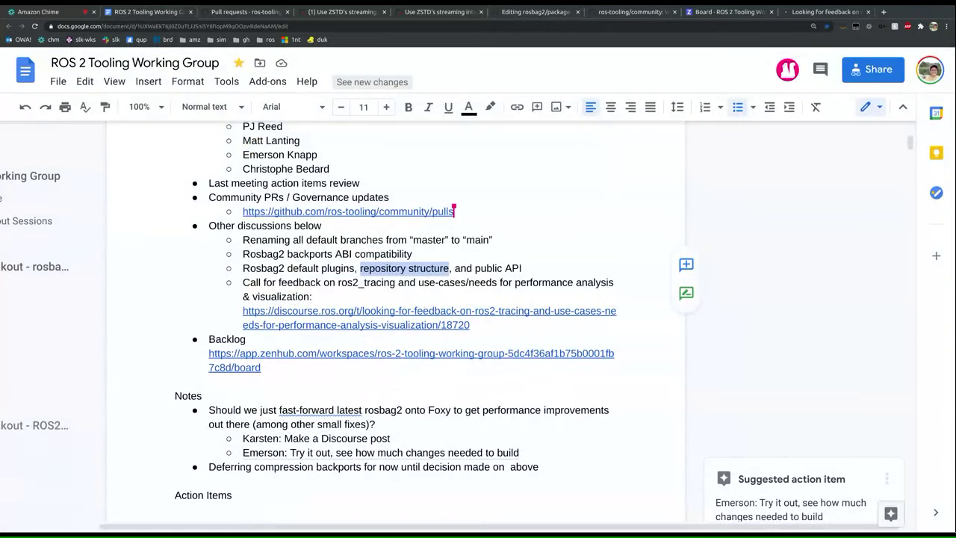
scroll(478, 321, down, 1)
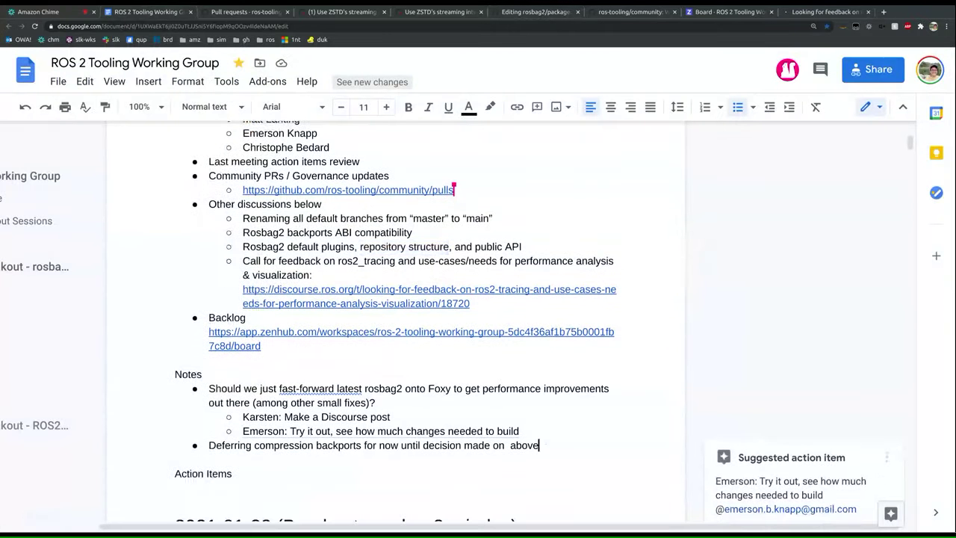
key(Return)
text(NO)
key(BackSpace)
key(BackSpace)
key(BackSpace)
text(No opposition to a rosbag2_core - then rosbag2 metapackage has core+plu)
key(BackSpace)
key(BackSpace)
key(BackSpace)
text(default plugins)
key(Return)
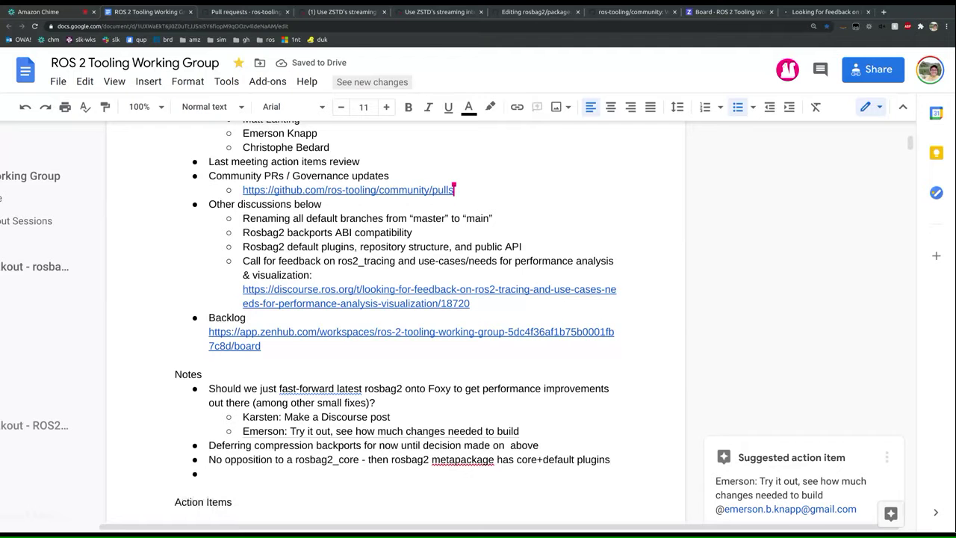
Highlight "repository structure" and the wording around it in the Rosbag2 default plugins agenda item.
drag(358, 247, 493, 247)
click(357, 247)
drag(359, 247, 454, 246)
click(454, 246)
Open the ROS Discourse post "Looking for feedback on ros2_tracing and use-cases/needs for performance analysis & visualization" and enlarge the page to 125%.
click(798, 12)
key(ctrl+plus)
key(ctrl+plus)
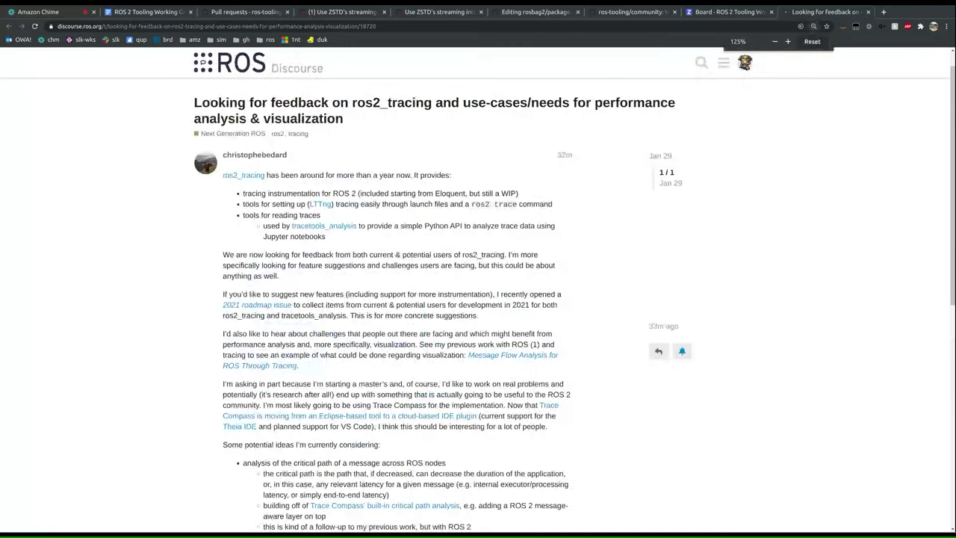
Enlarge the Discourse post further and read through its ros2_tracing overview, feedback request and potential analysis ideas.
key(ctrl+plus)
scroll(142, 247, down, 1)
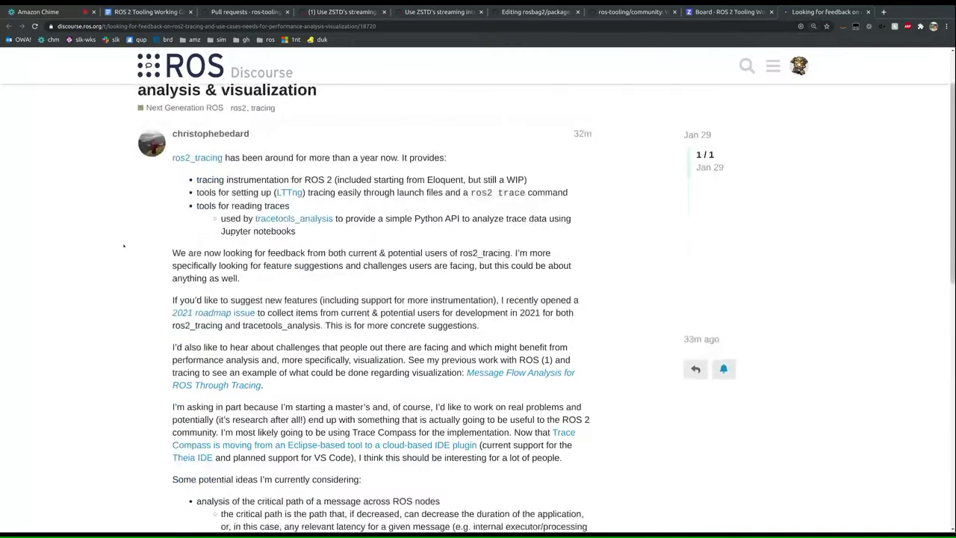
scroll(119, 241, down, 1)
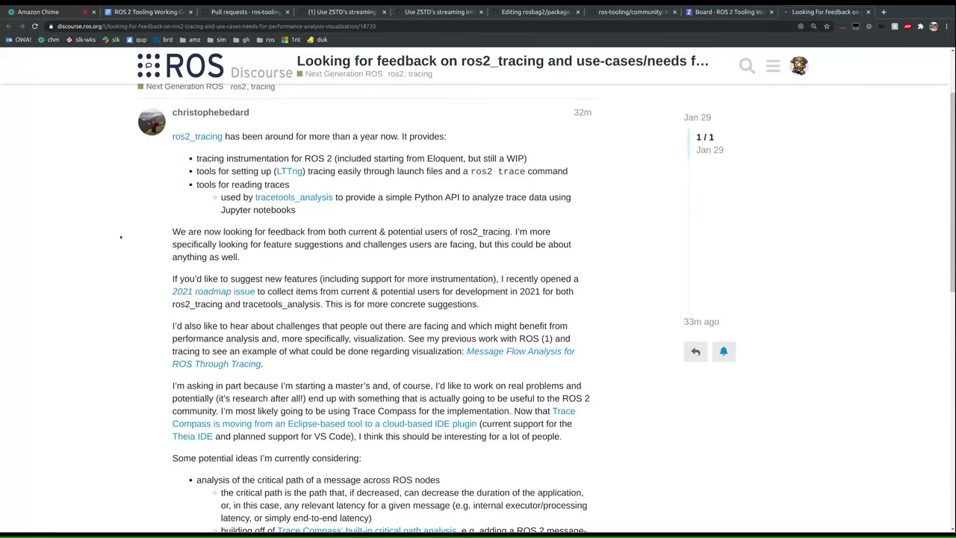
key(ctrl+1)
click(820, 11)
scroll(68, 270, down, 2)
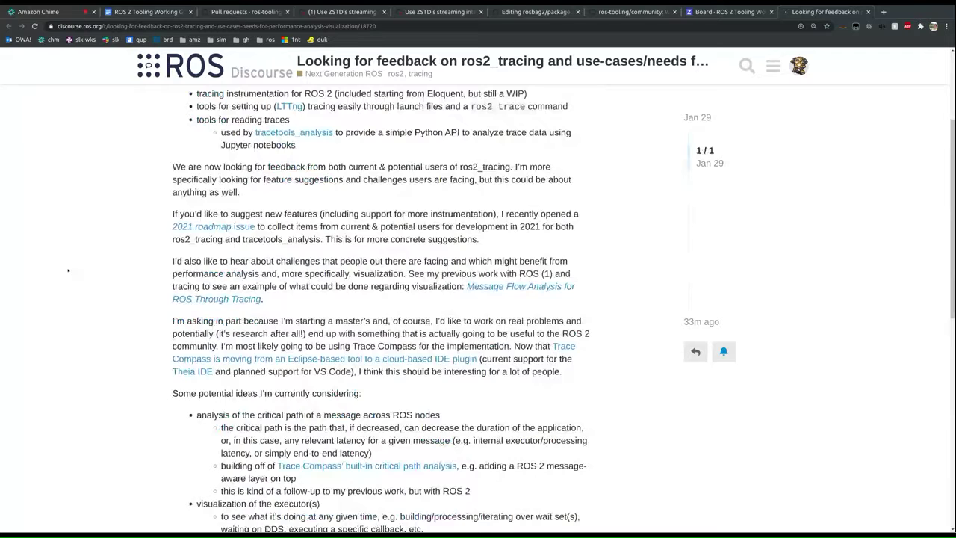
scroll(68, 271, down, 3)
scroll(68, 271, down, 1)
scroll(80, 279, up, 1)
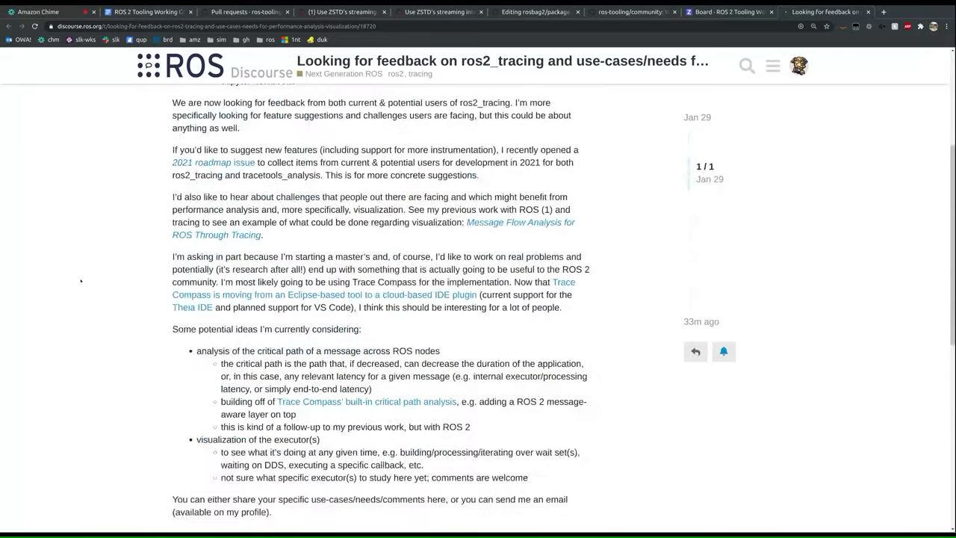
scroll(81, 281, up, 1)
scroll(90, 281, up, 1)
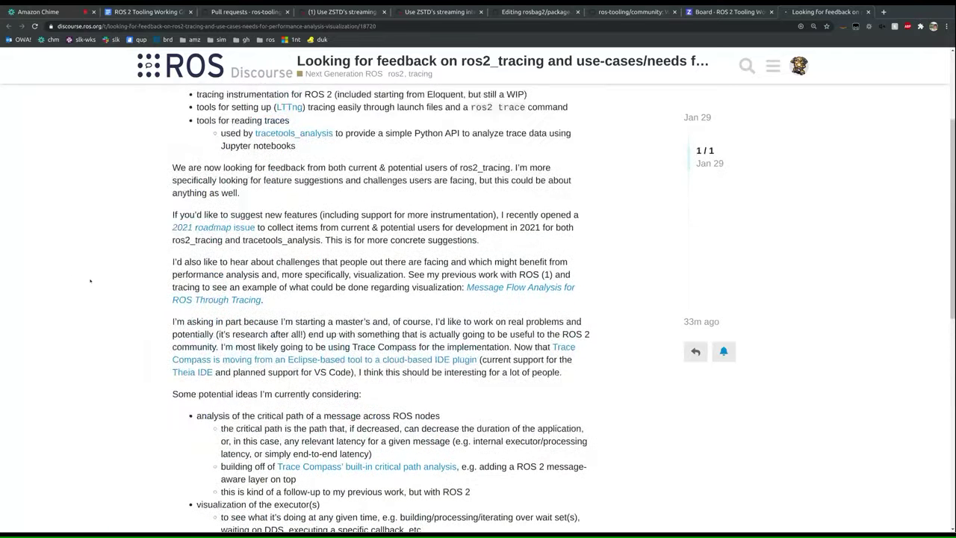
scroll(89, 281, up, 1)
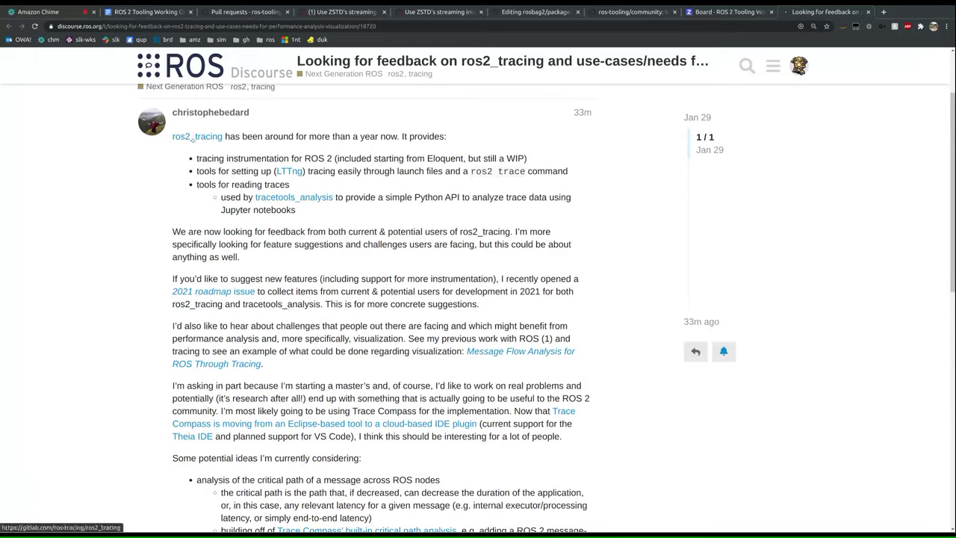
Open the ros2_tracing GitLab repository linked in the post, enlarge it to 110%, and view the README's Building section.
click(191, 137)
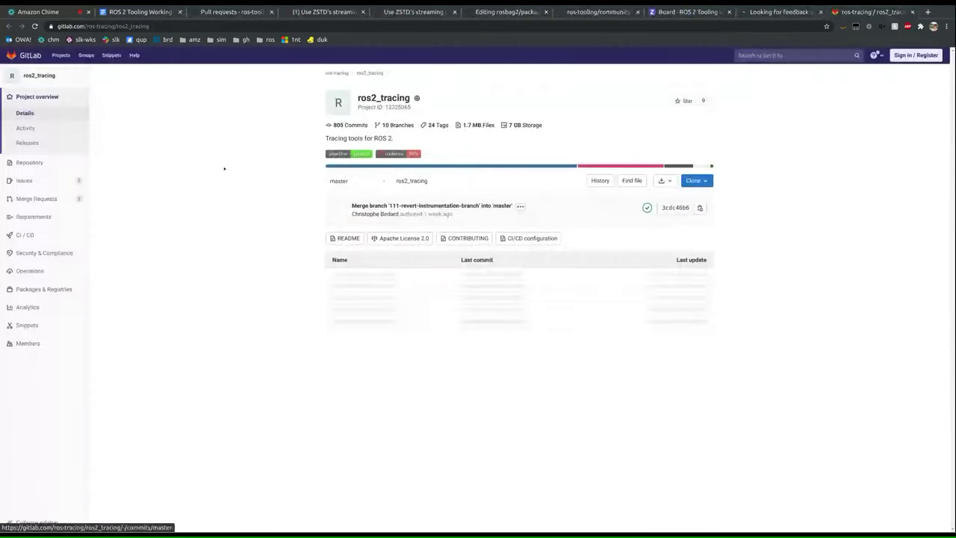
scroll(256, 167, down, 5)
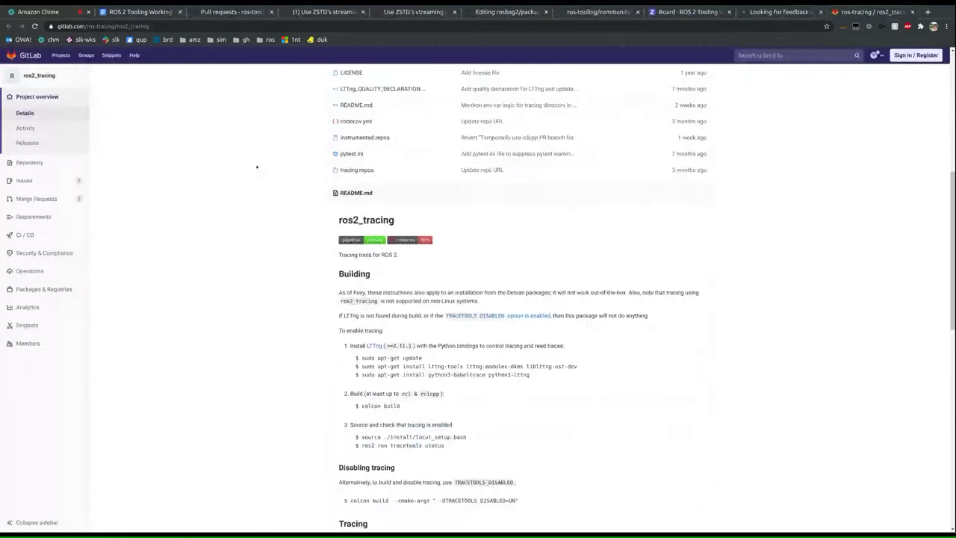
scroll(256, 167, down, 1)
key(ctrl+plus)
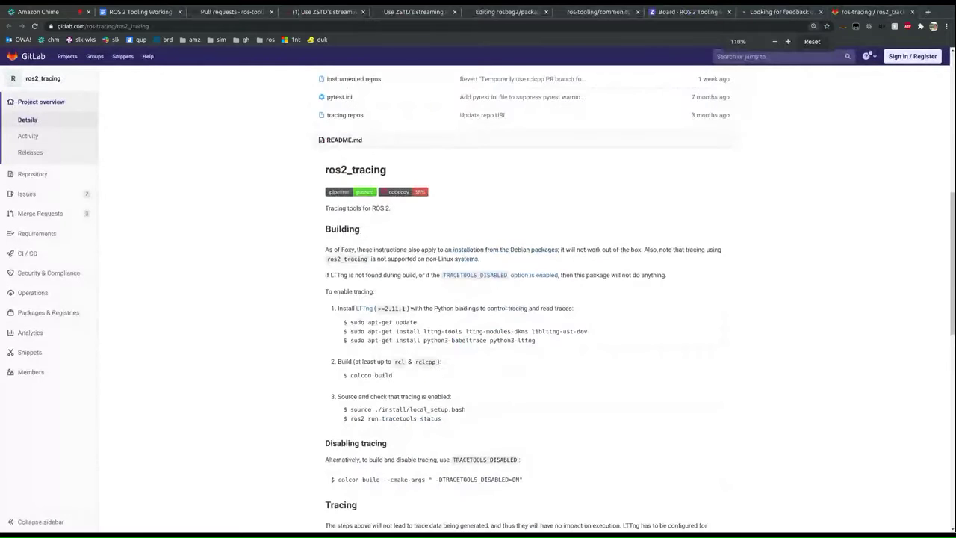
scroll(233, 241, down, 1)
scroll(233, 241, down, 1)
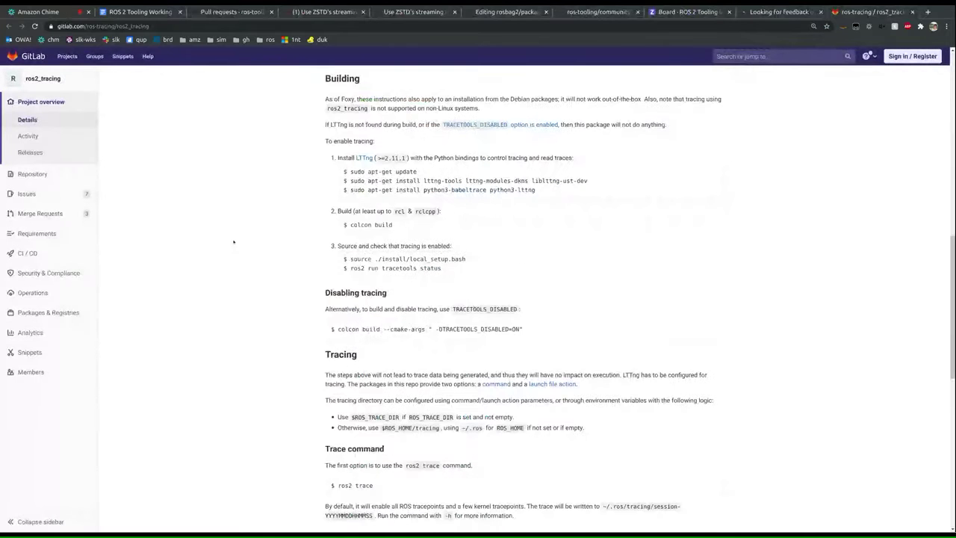
Open the LTTng documentation linked in the README's installation instructions in a separate tab and display it.
middle_click(364, 158)
scroll(522, 112, up, 1)
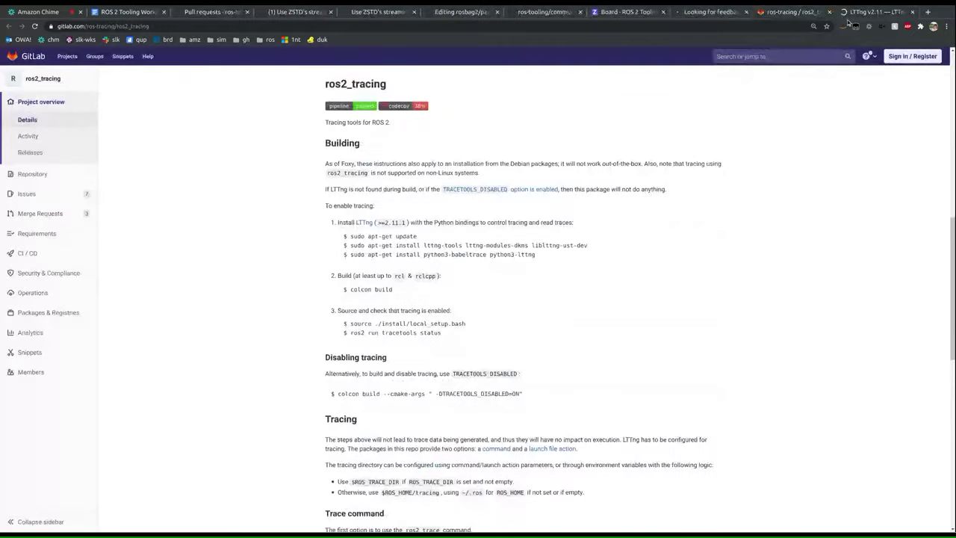
click(867, 12)
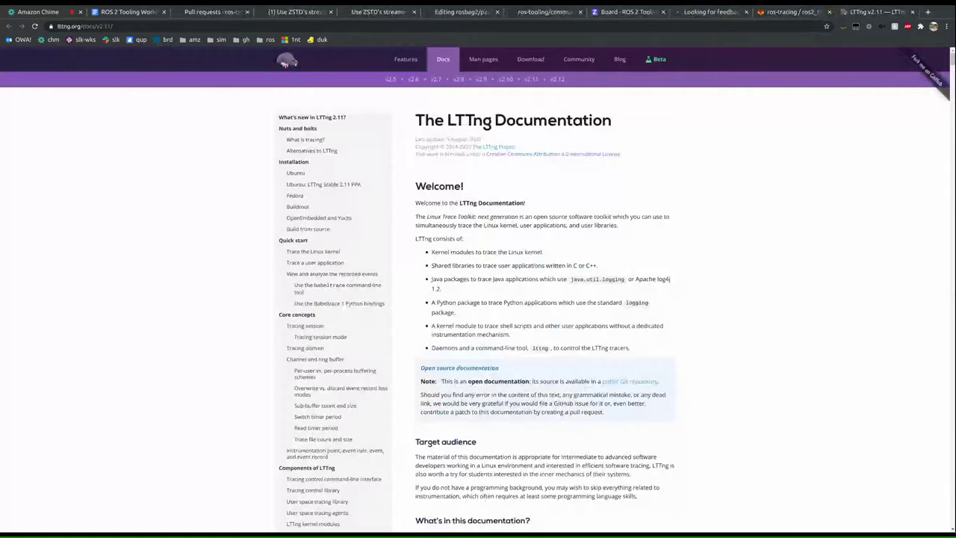
Search the web for "opentracing" in a new tab and open The OpenTracing project site.
key(F5)
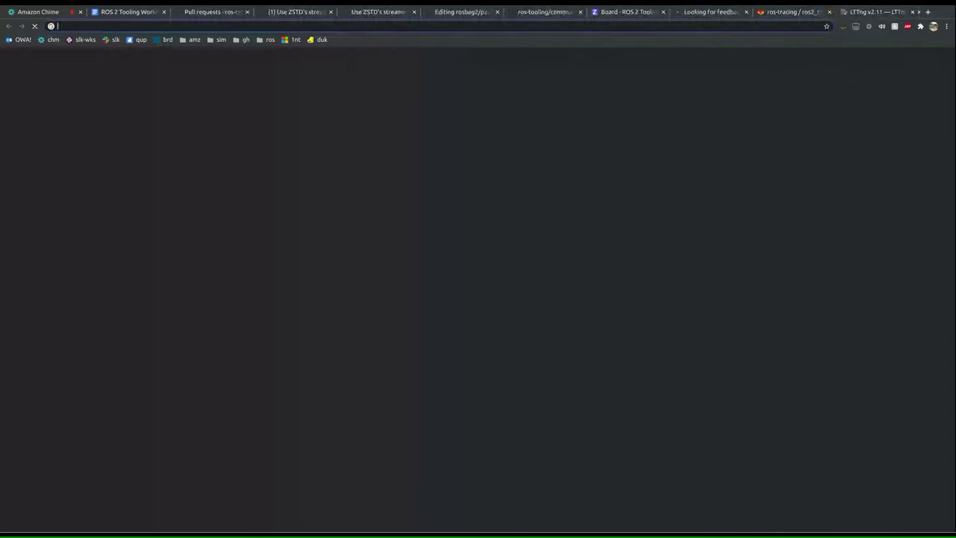
text(opentracing)
key(Return)
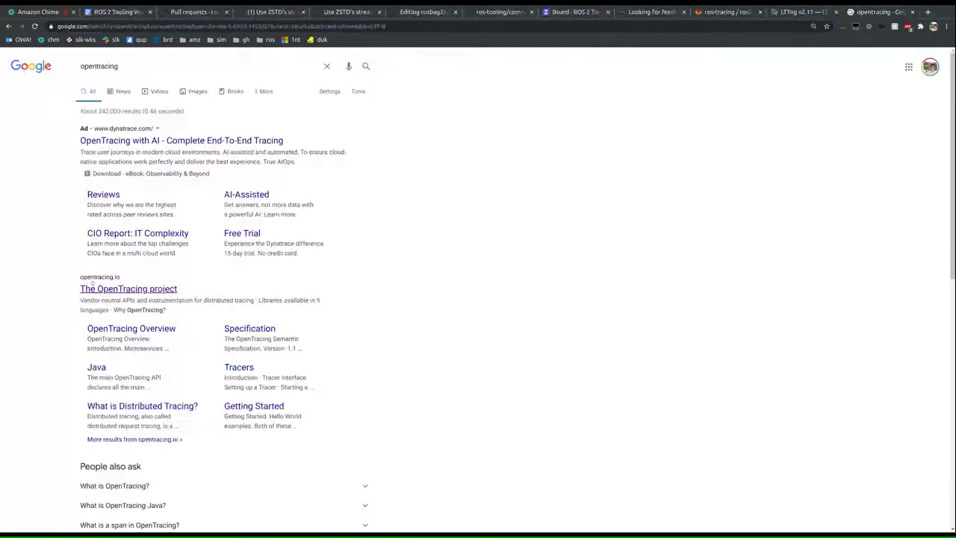
click(92, 287)
Glance at the LTTng documentation, then return to the ros2_tracing repository and skim the README's package and analysis sections and the file list.
click(795, 15)
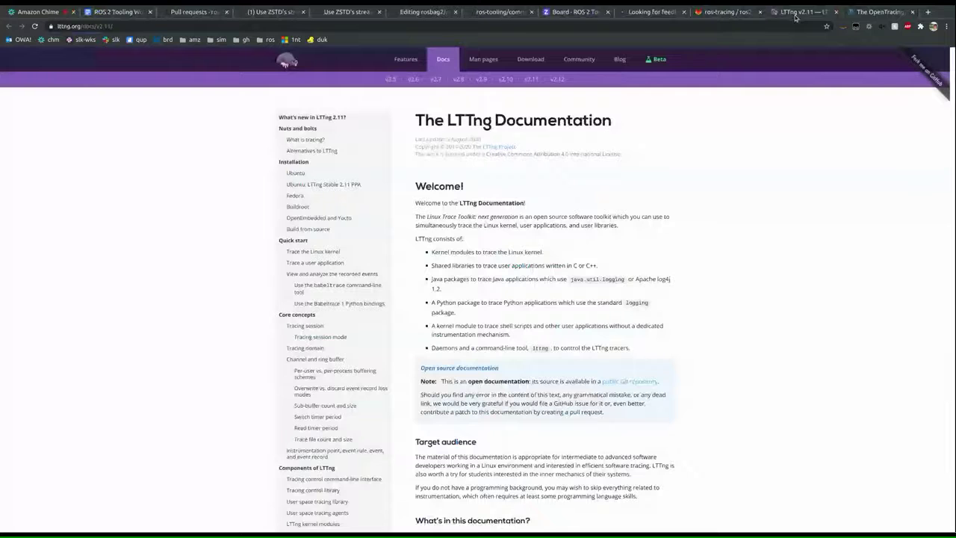
click(721, 13)
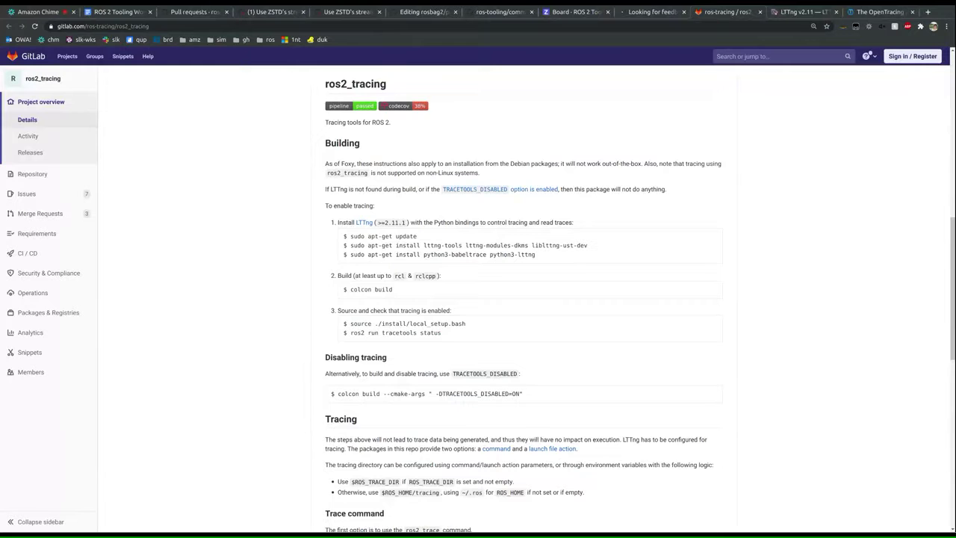
scroll(253, 232, down, 3)
scroll(253, 233, down, 7)
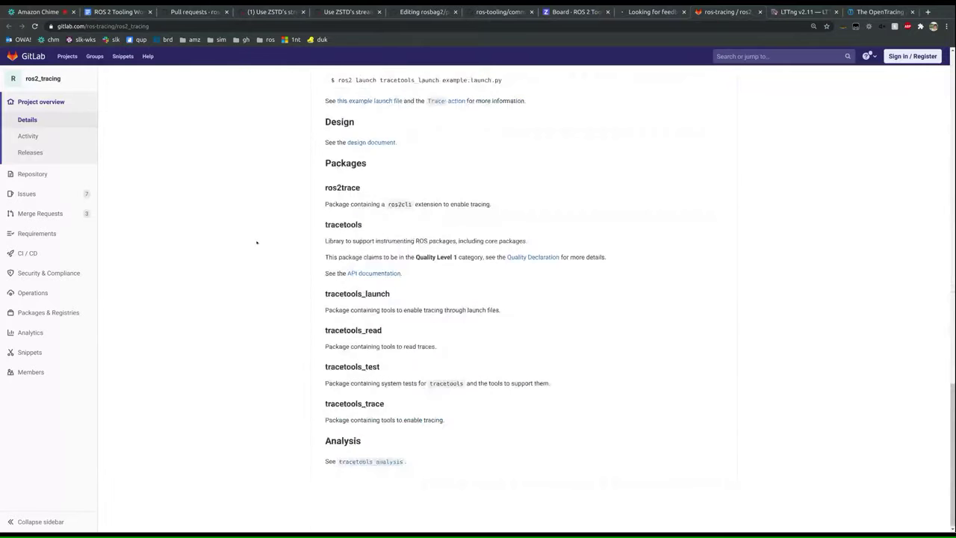
scroll(256, 242, up, 15)
scroll(257, 256, up, 9)
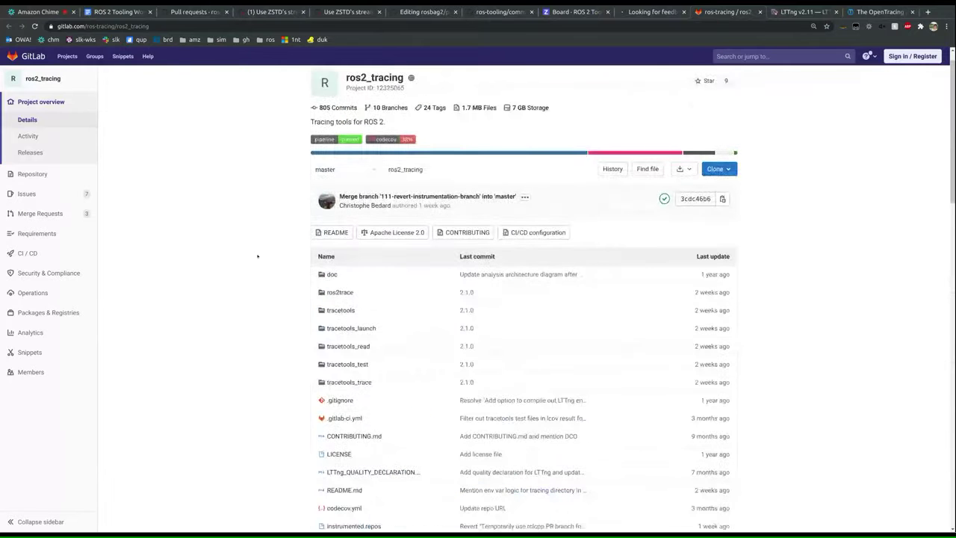
Return to the Discourse post on ros2_tracing, review it, and briefly highlight part of the ROS 2 tracing instrumentation bullet.
click(632, 13)
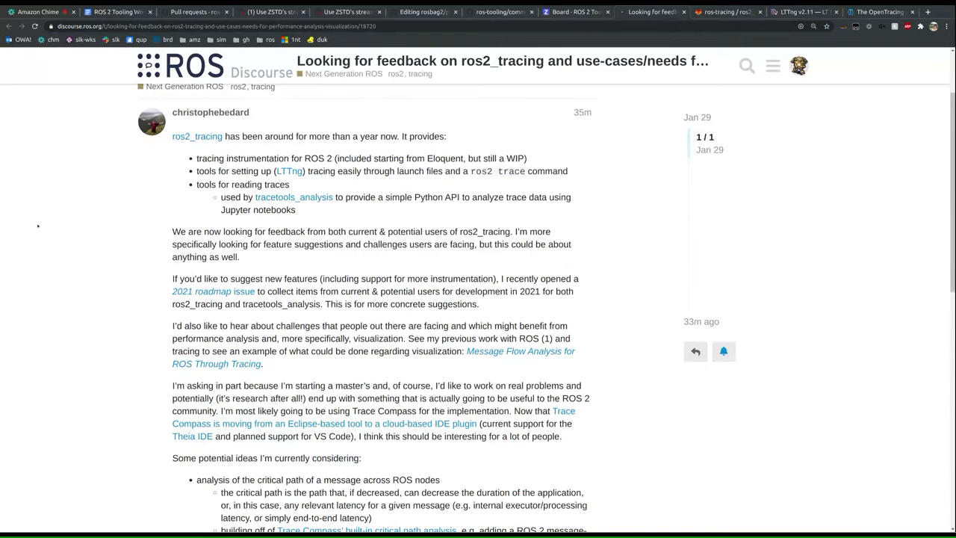
scroll(58, 260, down, 1)
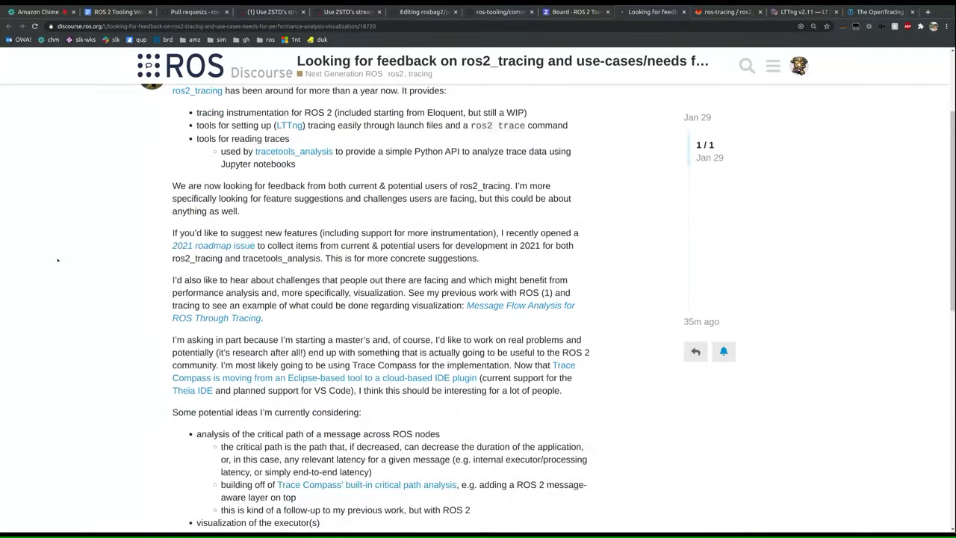
scroll(58, 260, down, 1)
scroll(58, 260, up, 2)
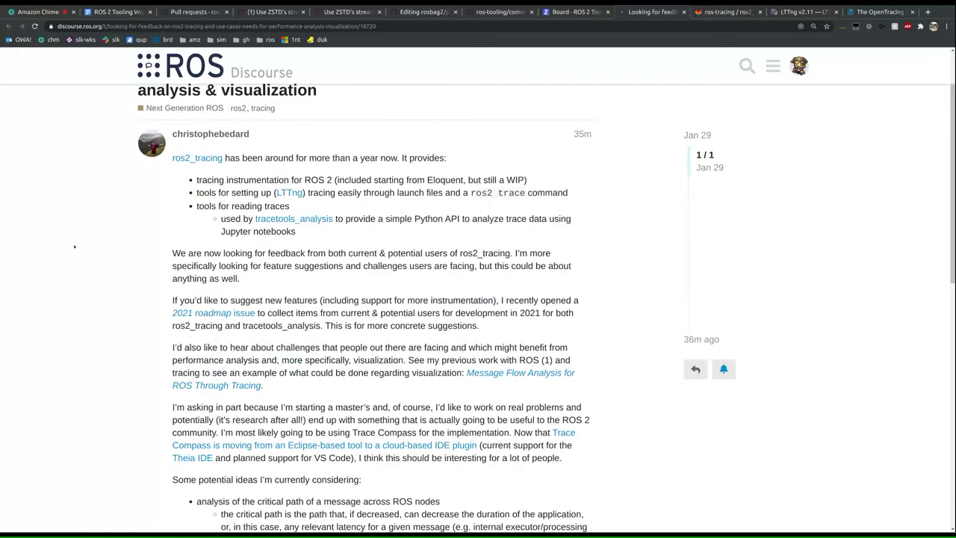
drag(261, 180, 357, 180)
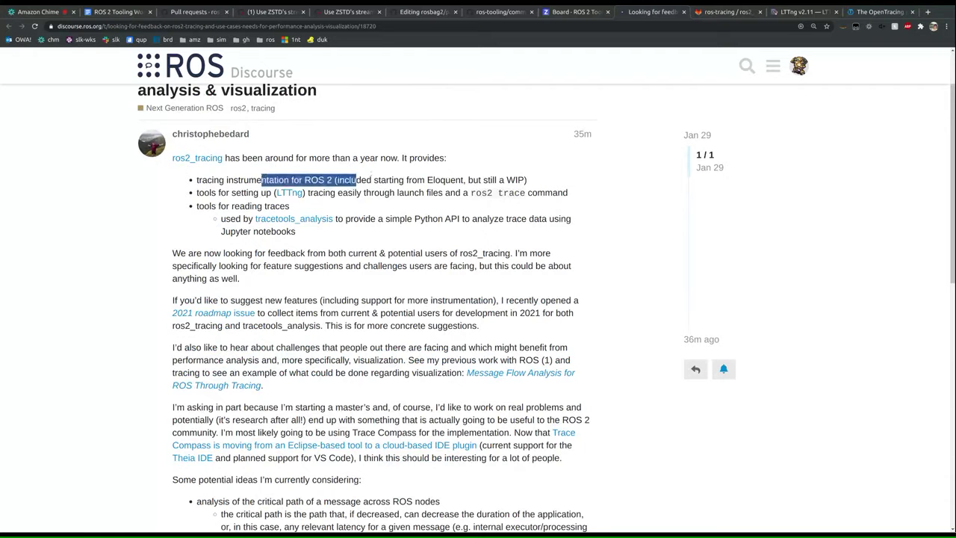
click(56, 237)
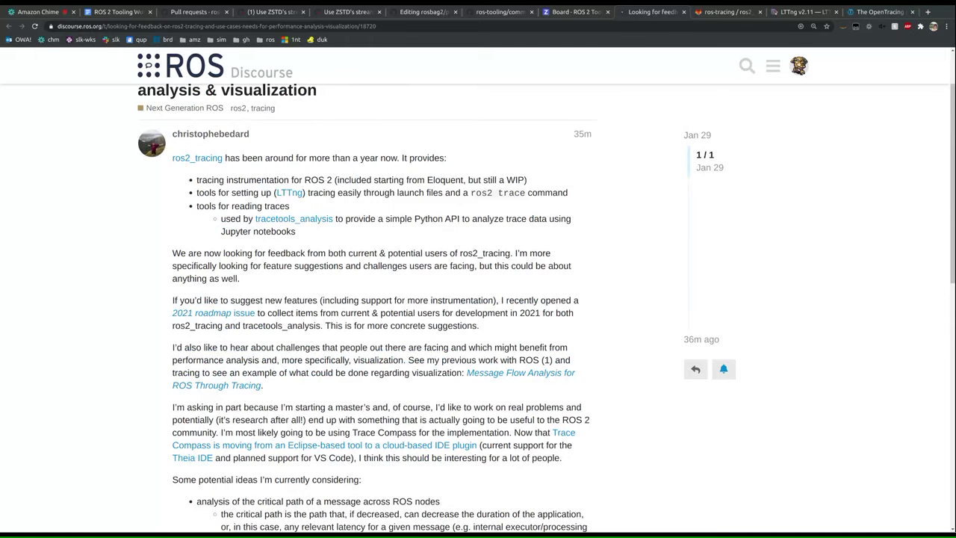
Add the note "Review ros2_tracing post - call for attention & feedback" at the empty Notes bullet in the meeting document.
key(ctrl+2)
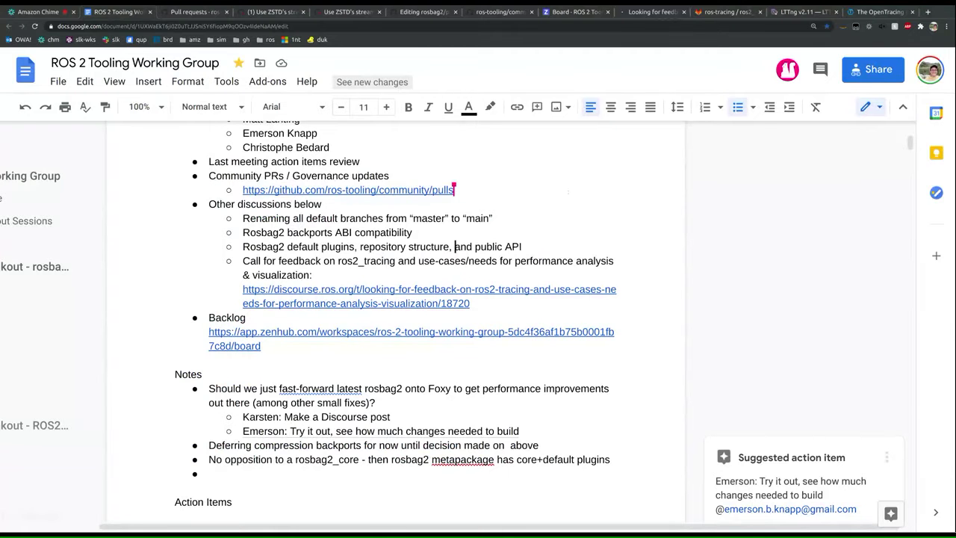
click(210, 473)
text(Review ros2_tracing post - call for attention & feedback)
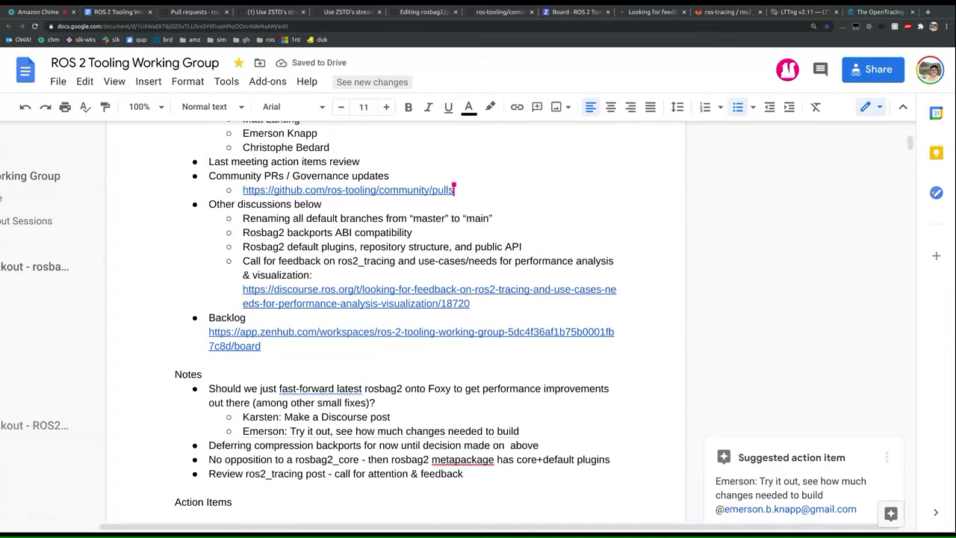
Examine the ros2_tracing README's build, Disabling tracing and Tracing instructions, pointing out the TRACETOOLS_DISABLED build argument.
click(750, 6)
scroll(254, 293, down, 10)
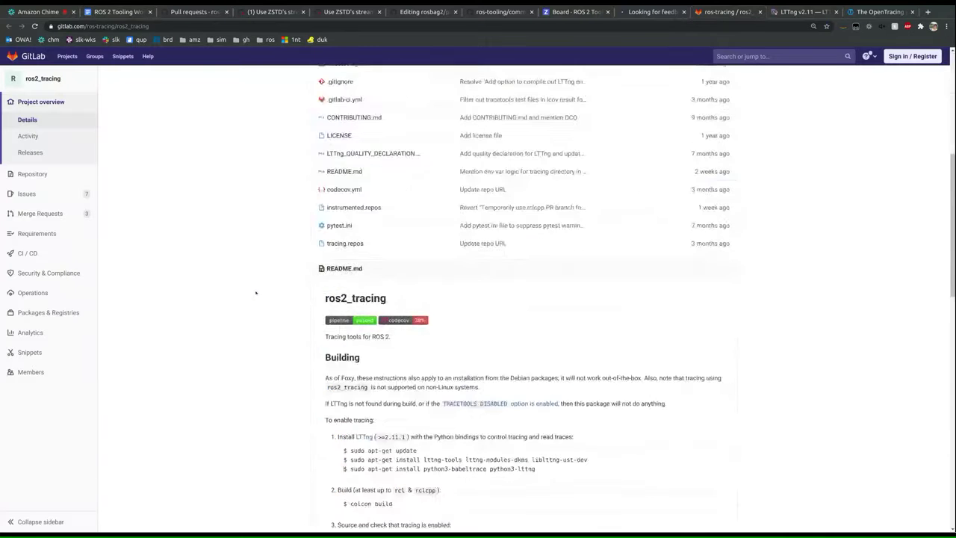
scroll(254, 294, down, 3)
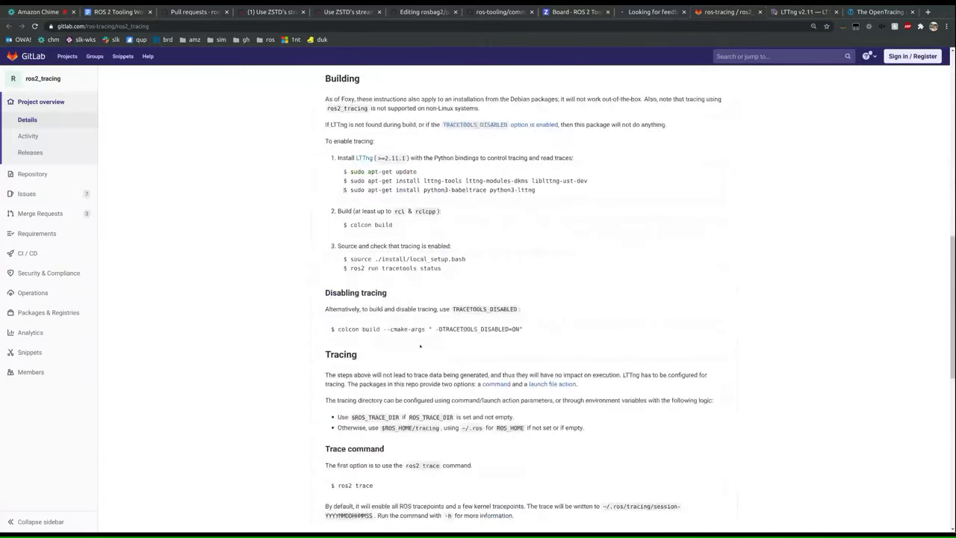
drag(538, 328, 481, 328)
click(459, 329)
click(544, 333)
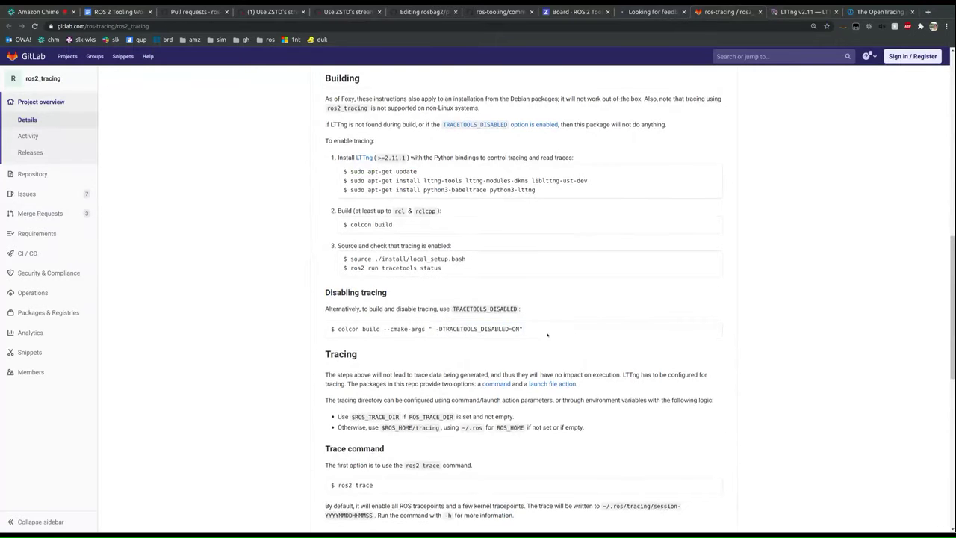
scroll(544, 332, down, 2)
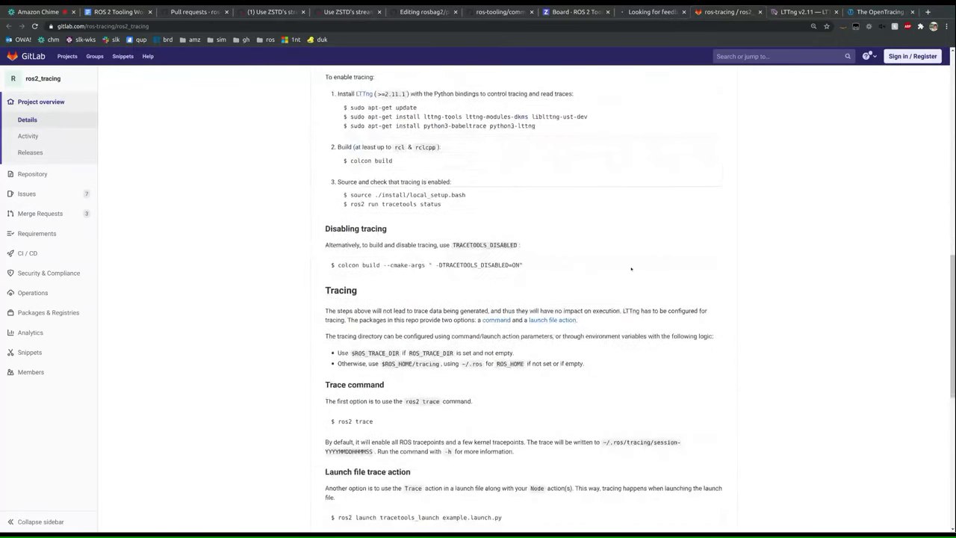
scroll(631, 269, up, 2)
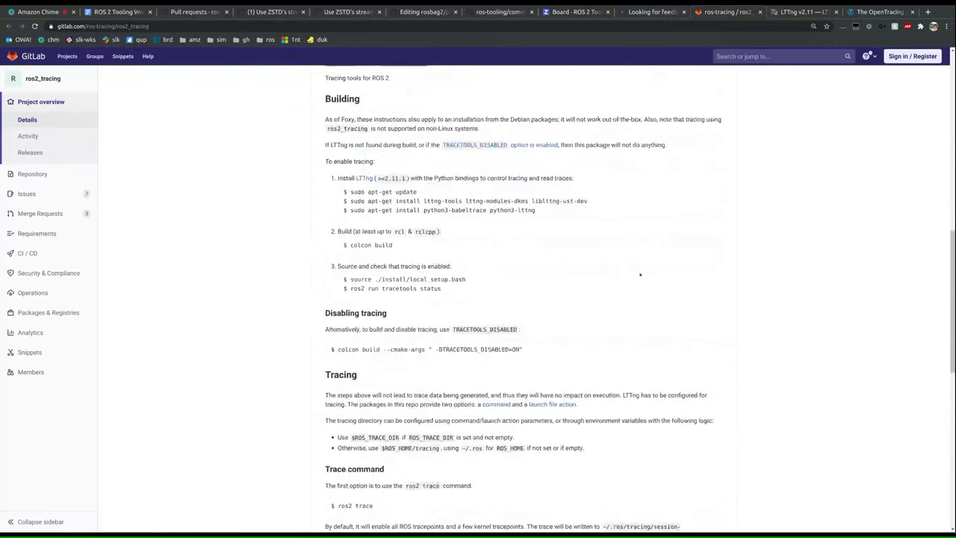
scroll(640, 274, up, 2)
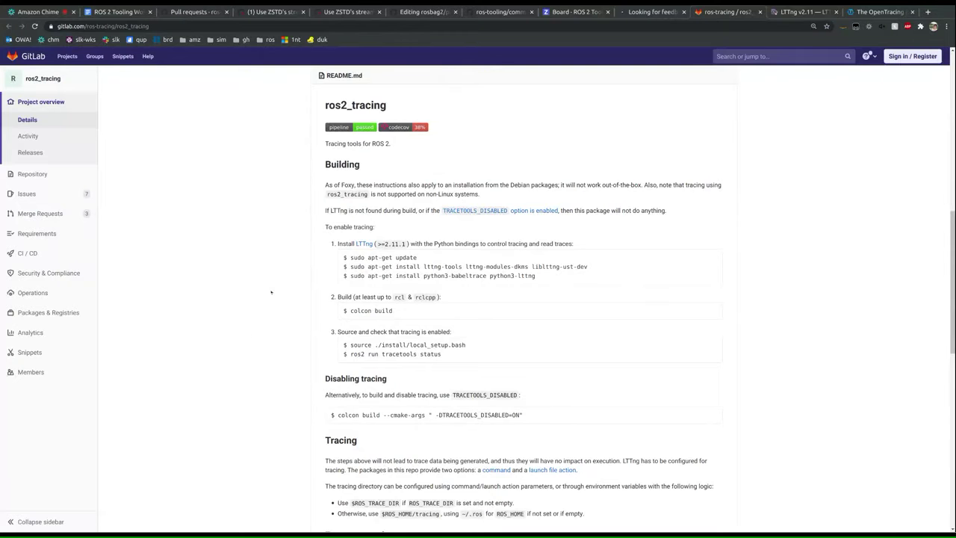
Check the Chime meeting page, then view the checks on rosbag2 pull request #543 and open the build_and_test details in a new tab.
click(41, 11)
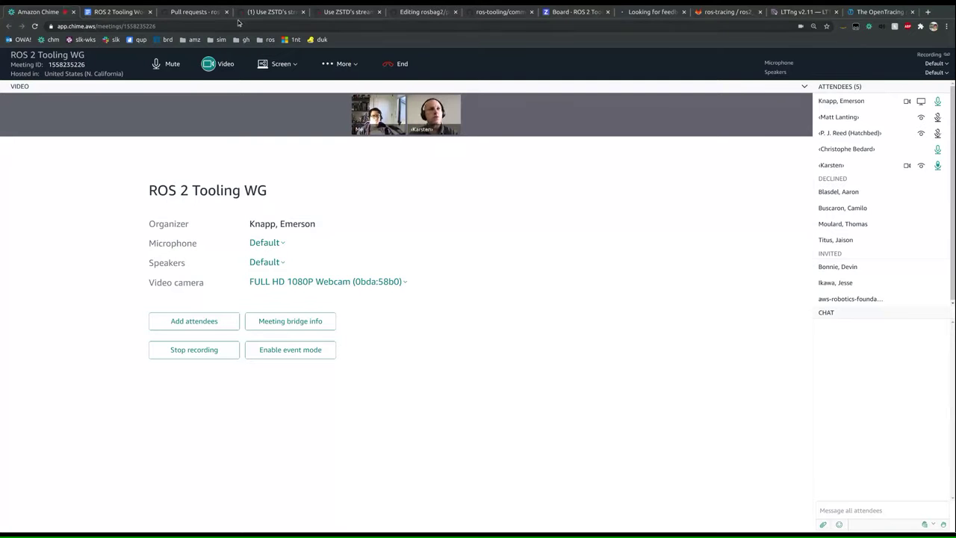
click(274, 12)
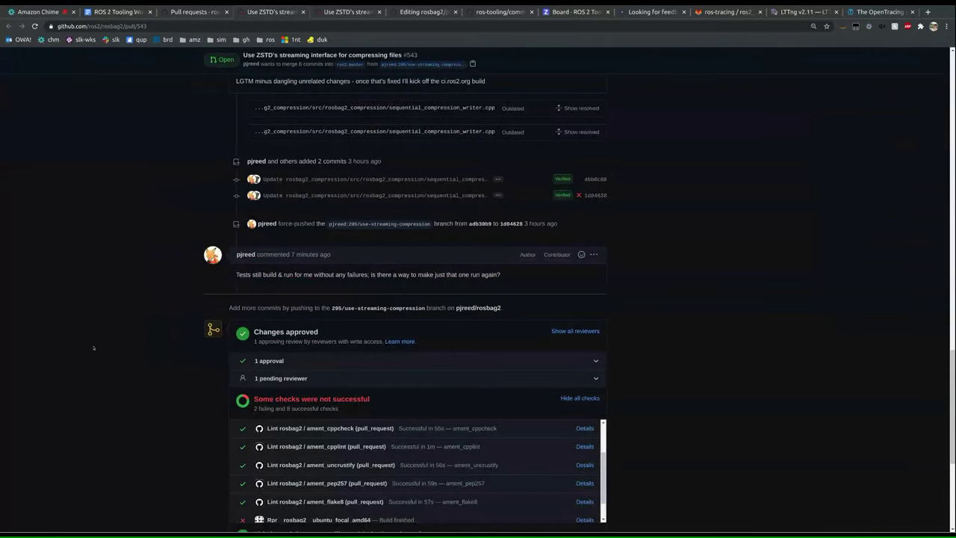
scroll(534, 472, up, 3)
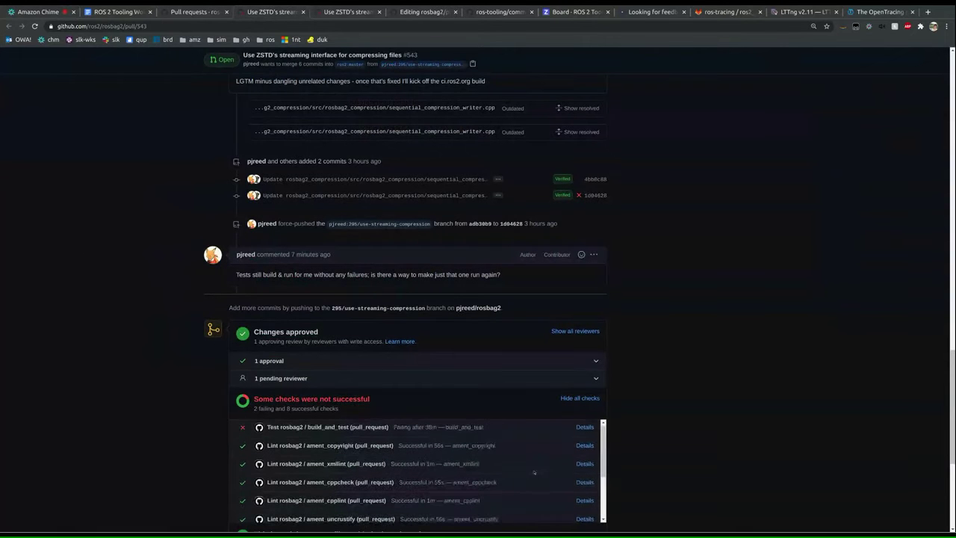
middle_click(377, 307)
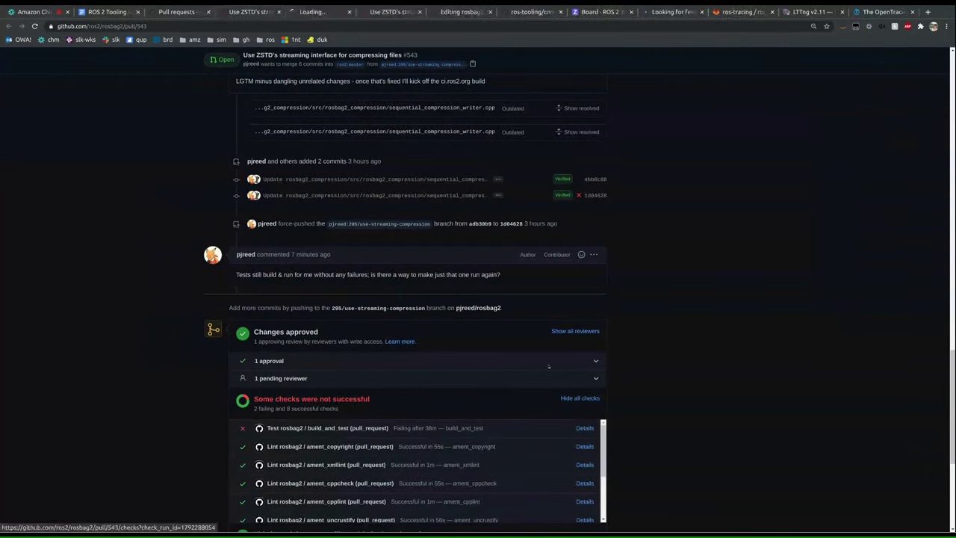
Open the build_and_test details page for rosbag2 pull request #543 and re-run all of its jobs.
click(419, 12)
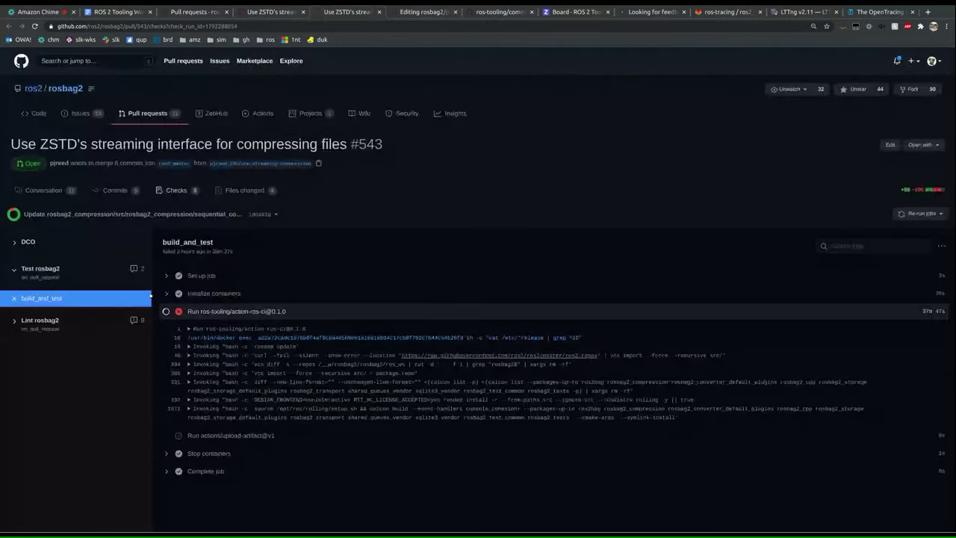
click(920, 213)
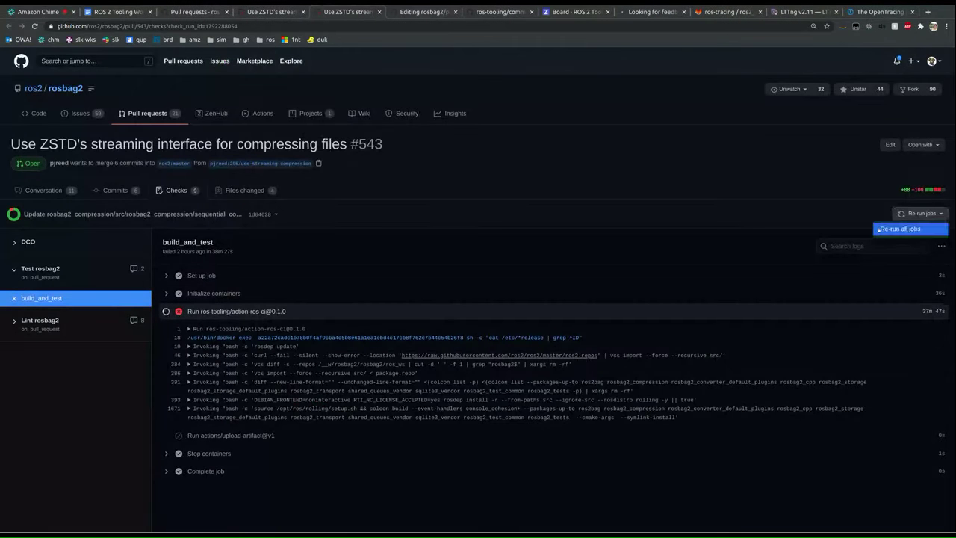
click(896, 229)
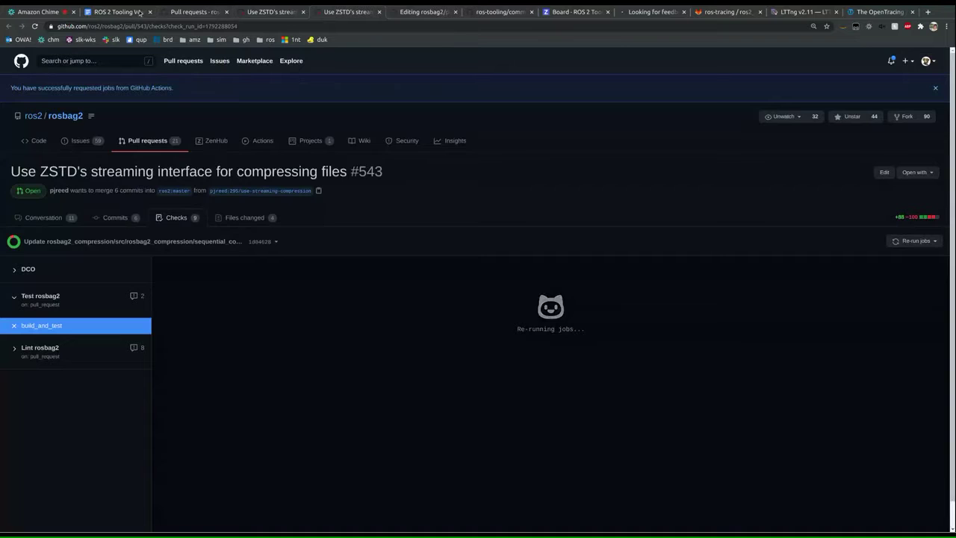
Check the Chime meeting page, then inspect pull request #543's re-run, viewing commit 1d04628's checks, the Test rosbag2 group and the commit list.
click(45, 13)
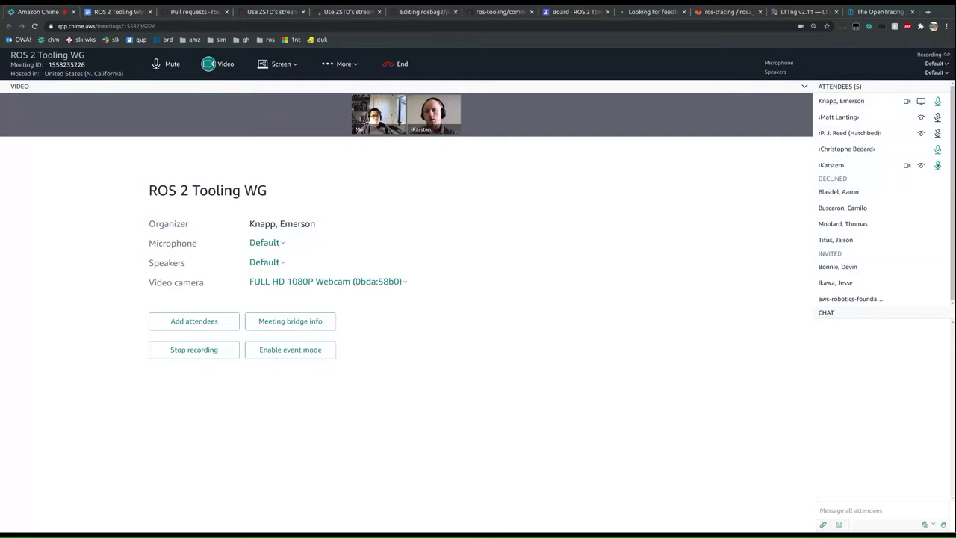
click(296, 12)
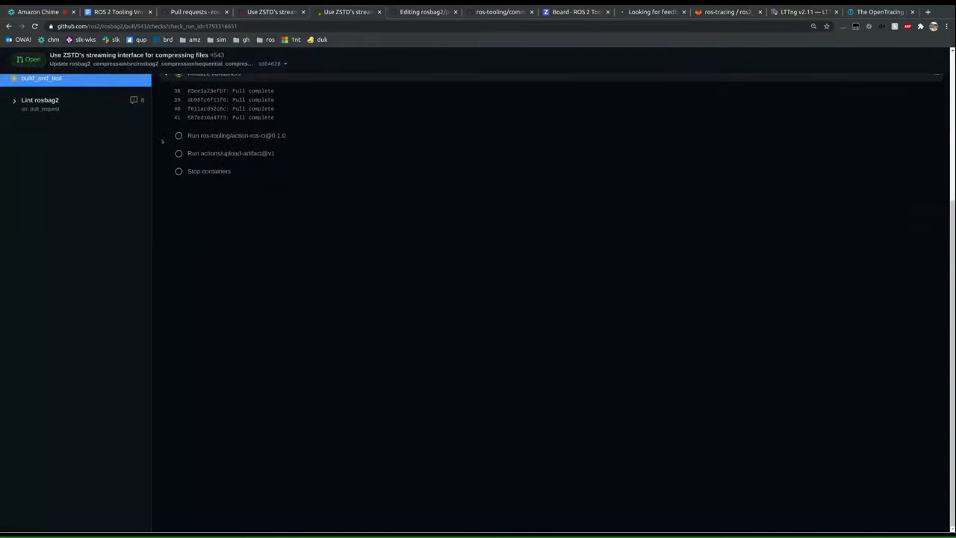
scroll(110, 134, up, 3)
scroll(187, 165, down, 3)
scroll(171, 180, up, 2)
click(263, 141)
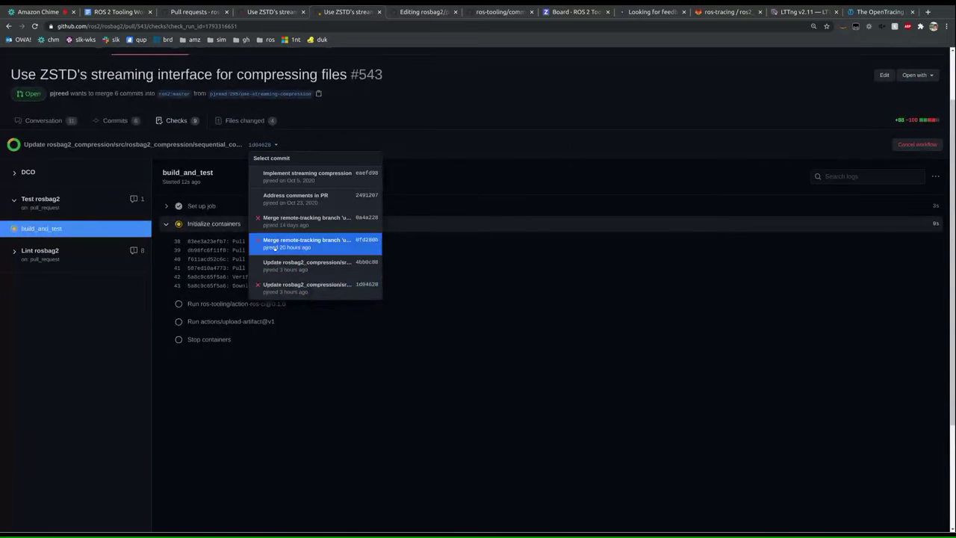
click(285, 291)
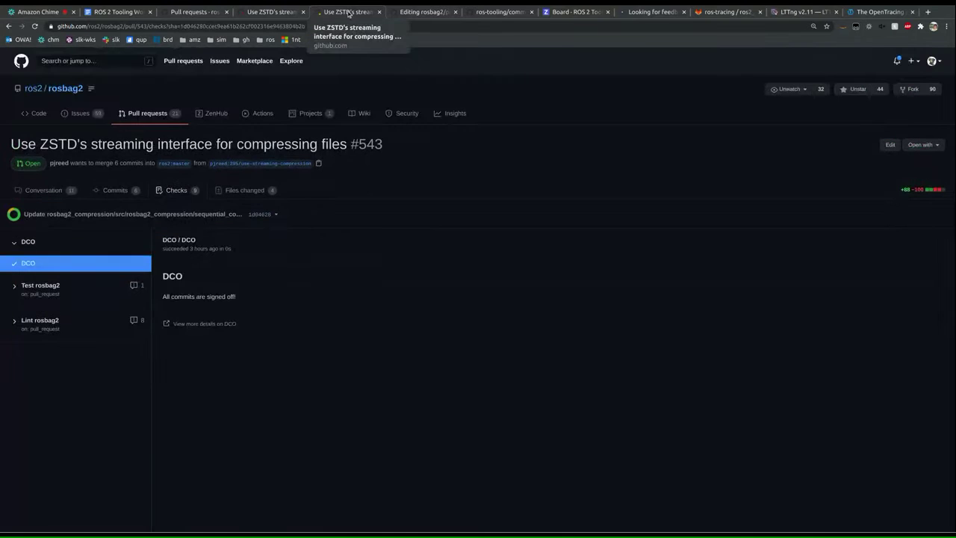
click(21, 285)
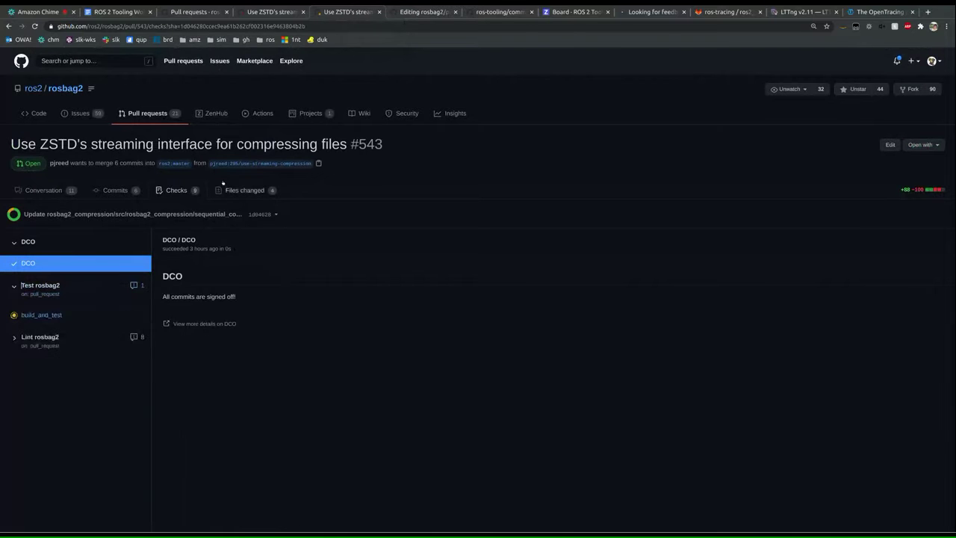
click(258, 215)
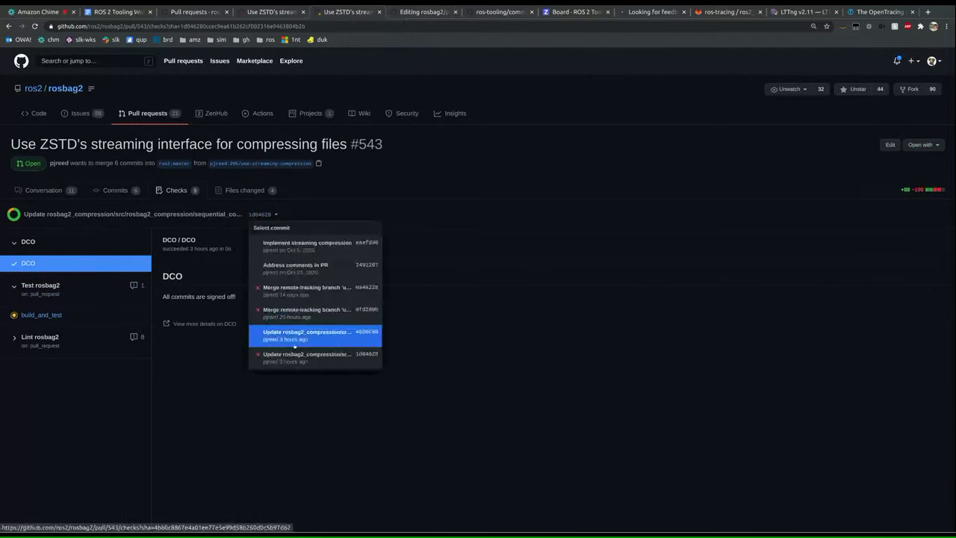
Return to the Chime meeting page and close the OpenTracing page.
click(30, 11)
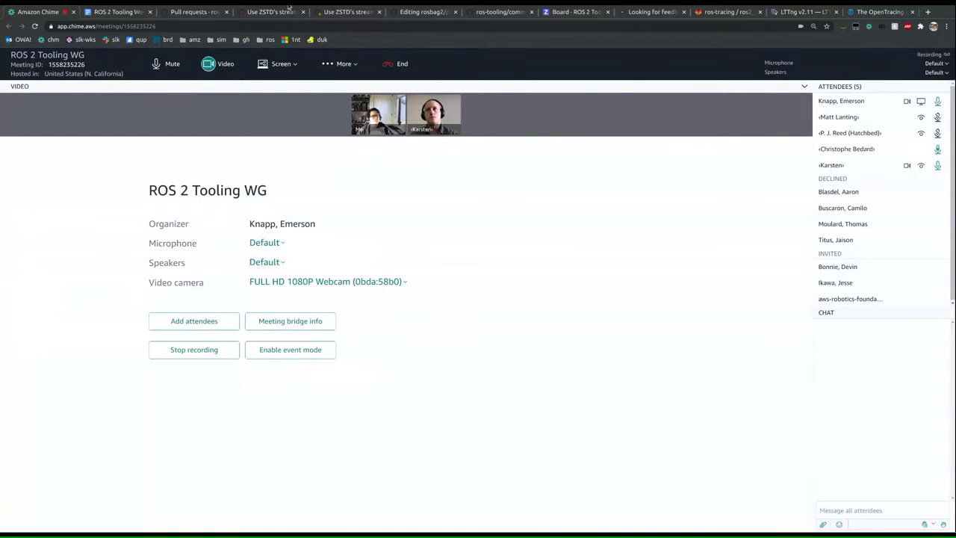
click(912, 12)
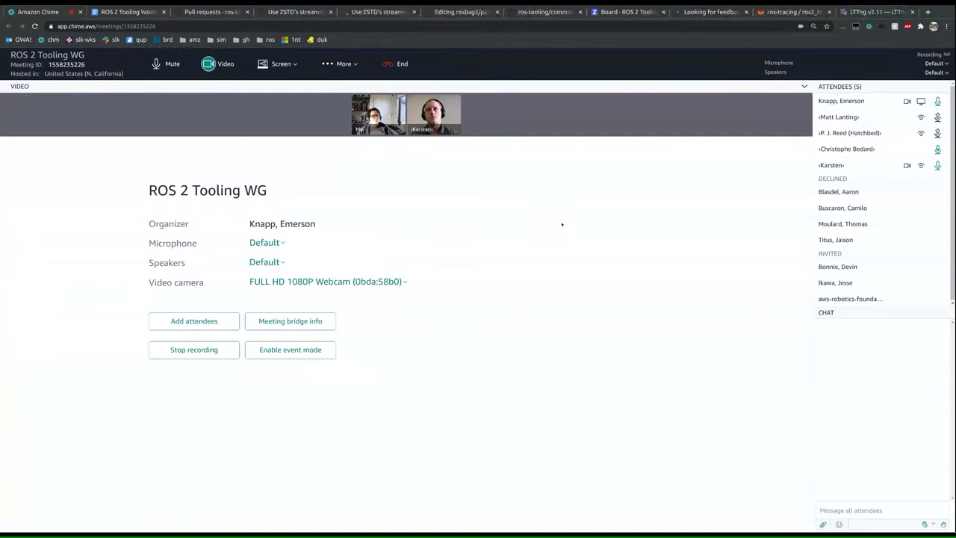
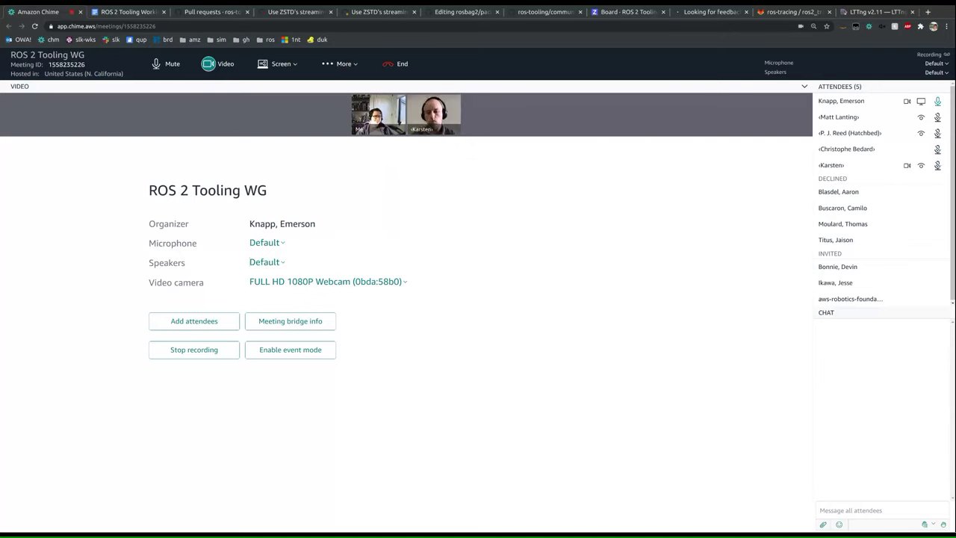
Glance at the meeting document, then open the ZenHub board and look through the repositories included in its filter.
click(114, 9)
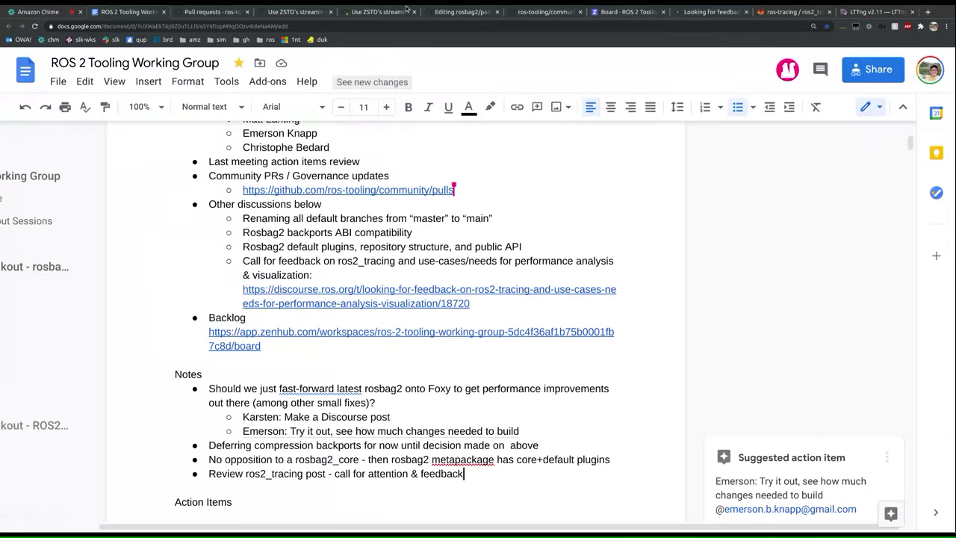
click(622, 12)
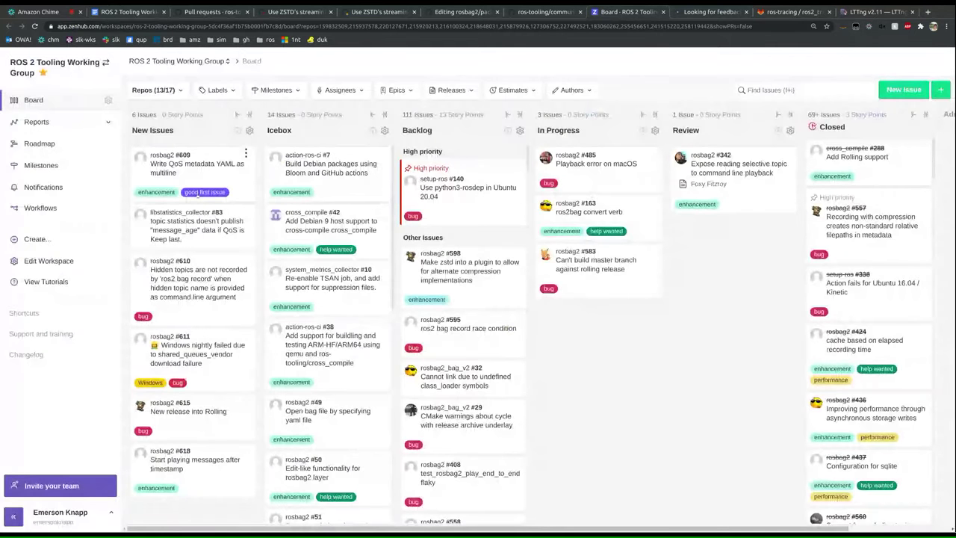
click(161, 89)
scroll(223, 223, down, 5)
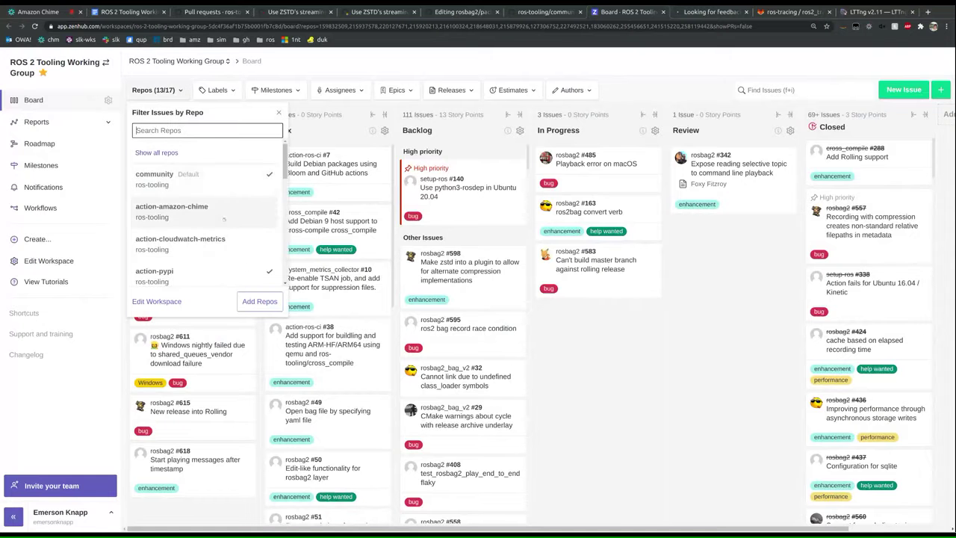
scroll(224, 223, down, 4)
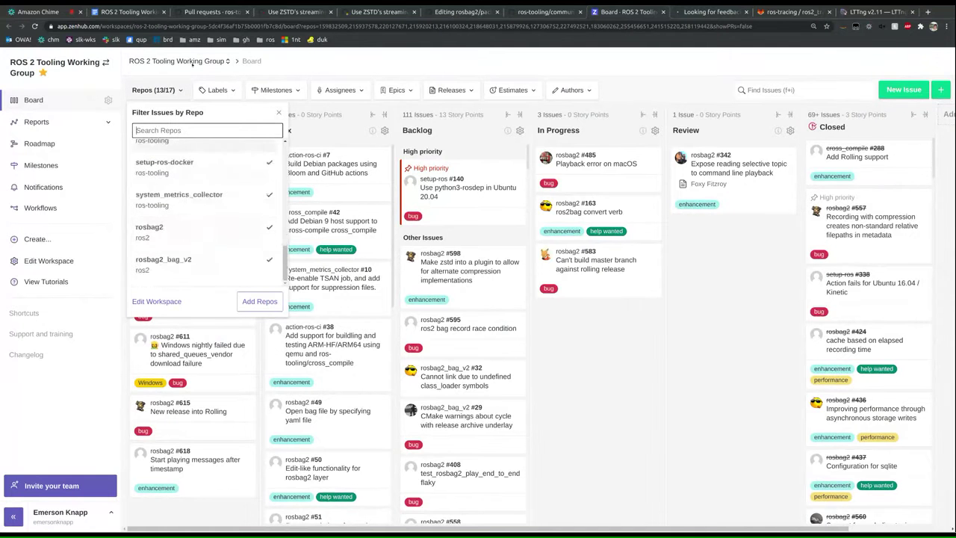
click(162, 90)
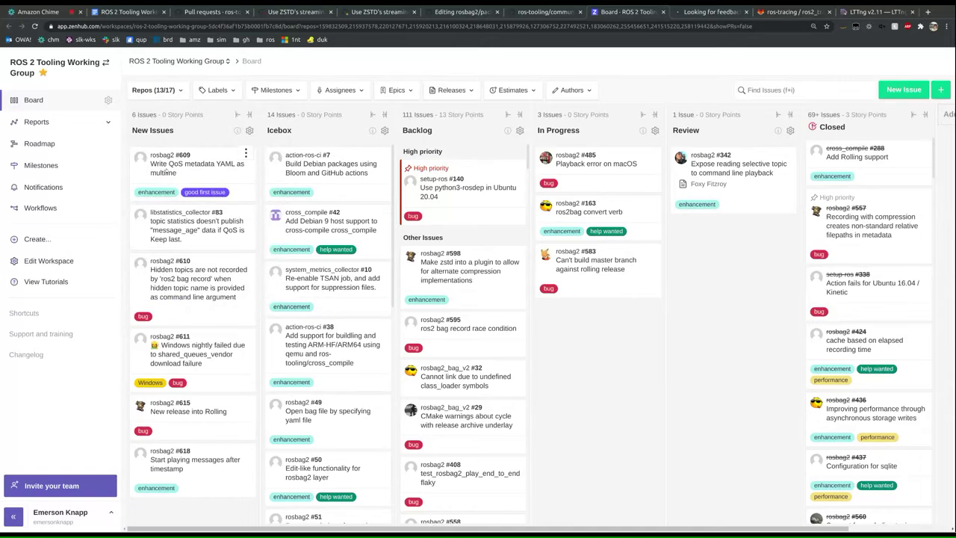
Open rosbag2 issue #609 and examine its description and completion criteria, highlighting the serialized offered_qos_profiles string.
click(171, 170)
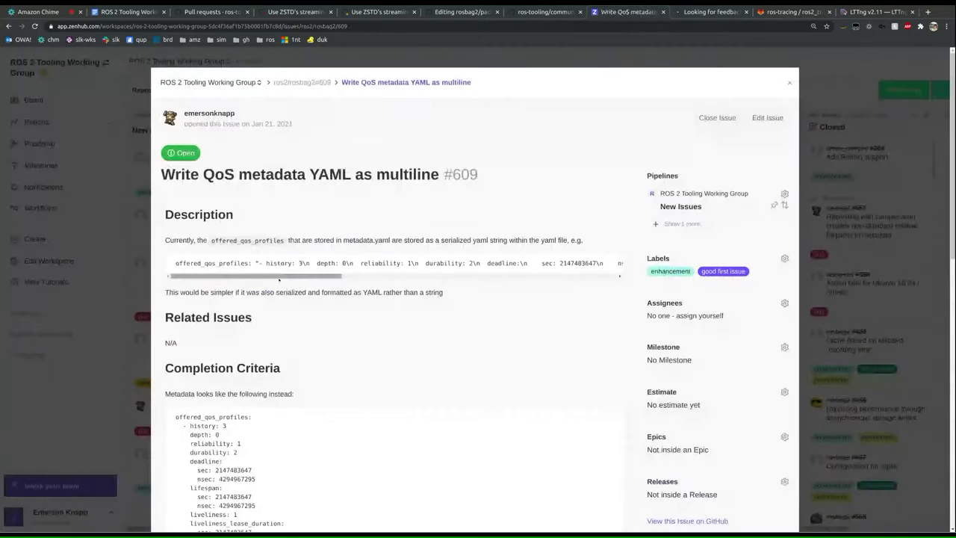
drag(265, 275, 178, 263)
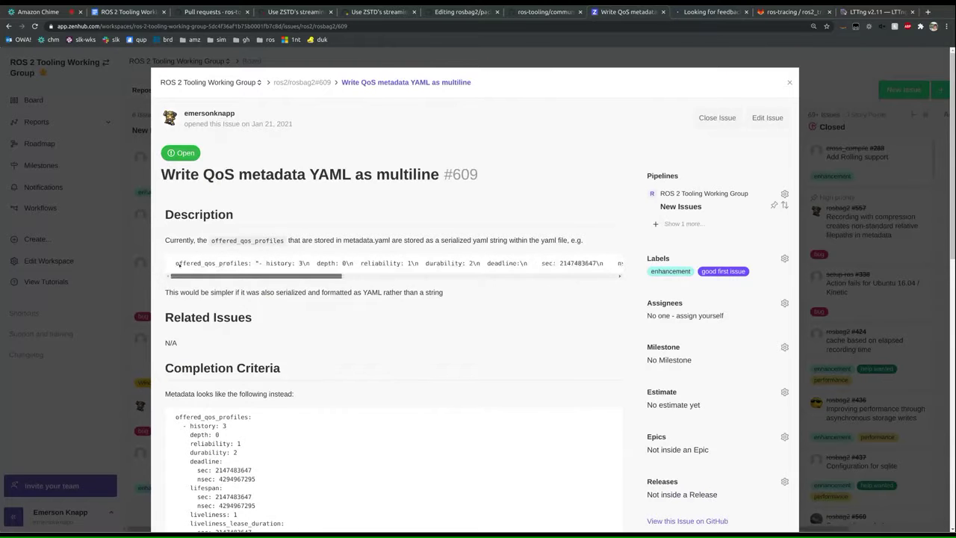
drag(259, 263, 573, 263)
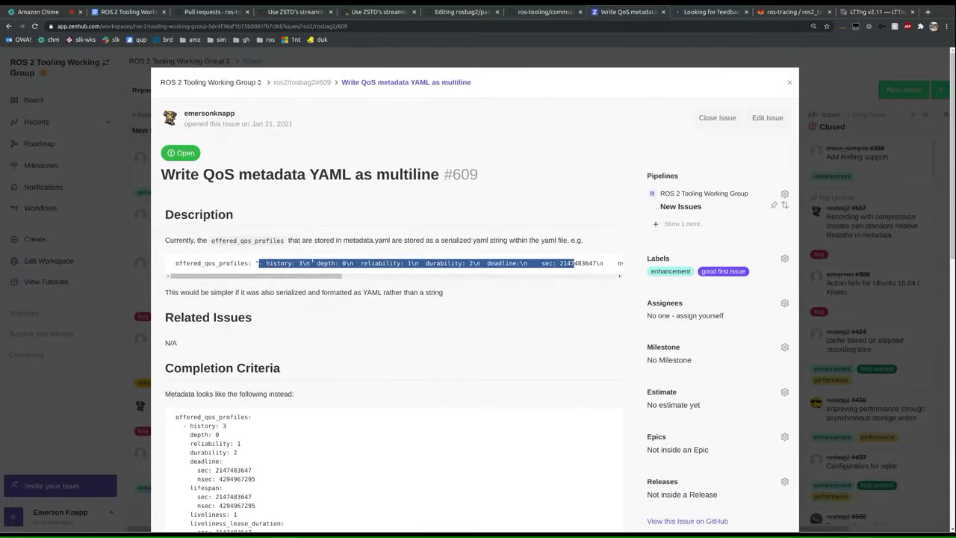
drag(258, 263, 634, 261)
click(529, 275)
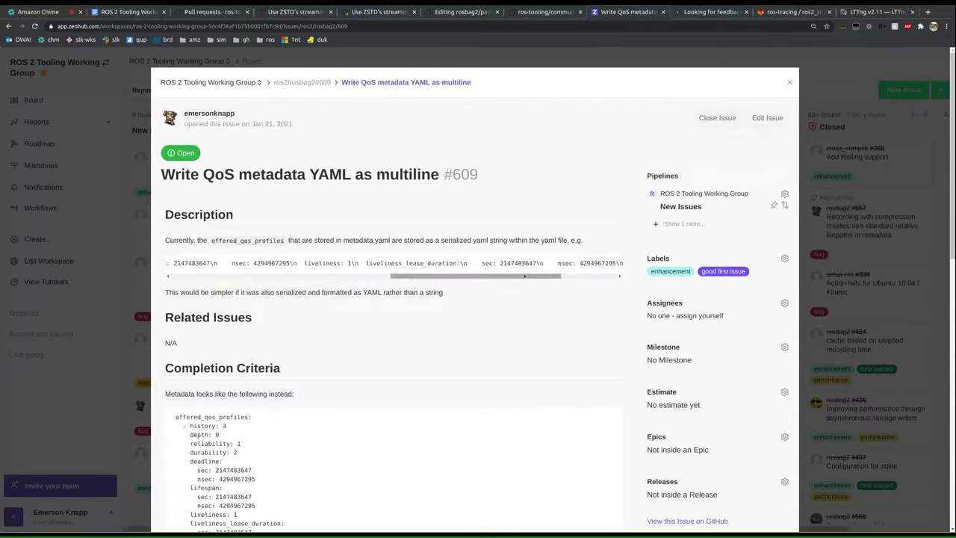
drag(525, 276, 425, 276)
scroll(425, 320, down, 10)
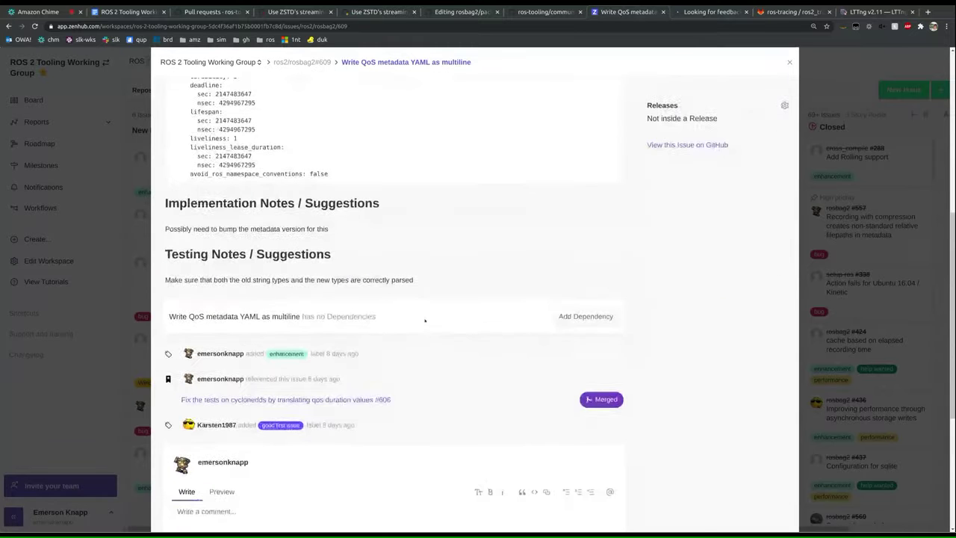
scroll(446, 332, up, 10)
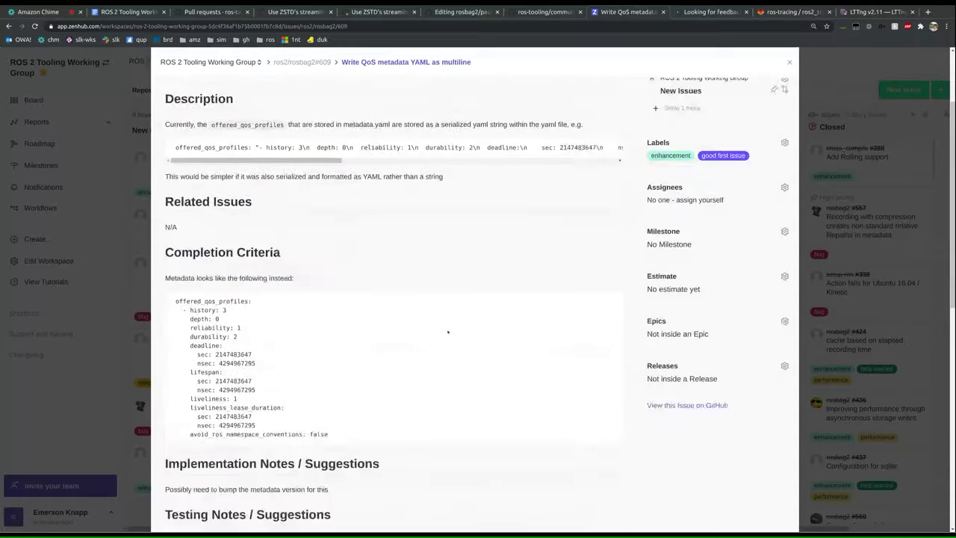
Move issue #609 from the New Issues pipeline to Backlog.
click(680, 206)
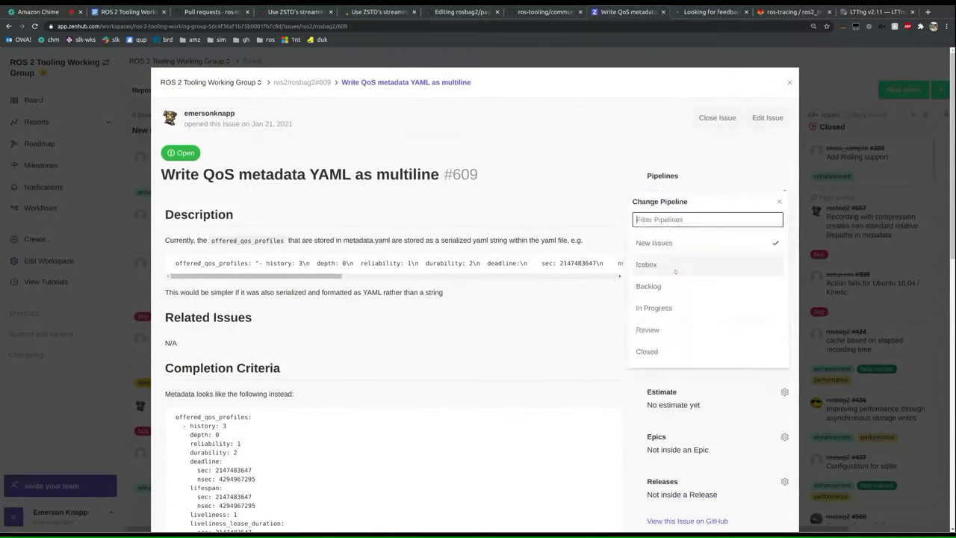
key(Escape)
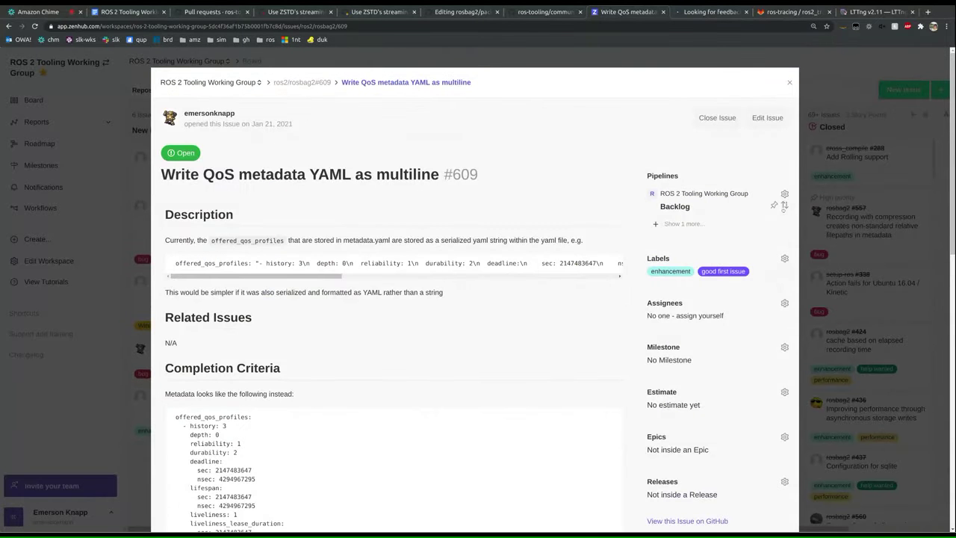
click(785, 205)
click(791, 266)
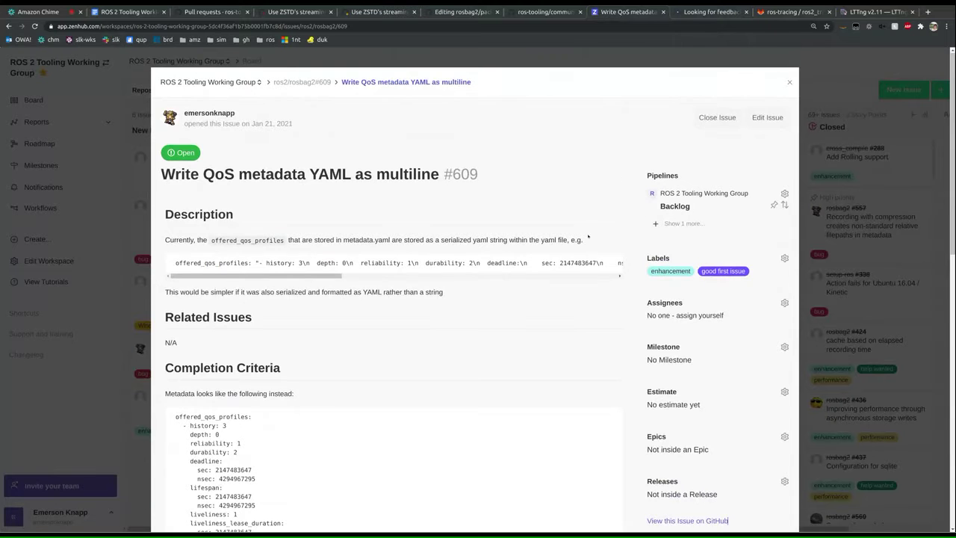
Check issue #609's notes and activity history, then return to the board.
scroll(578, 230, down, 3)
scroll(579, 229, down, 5)
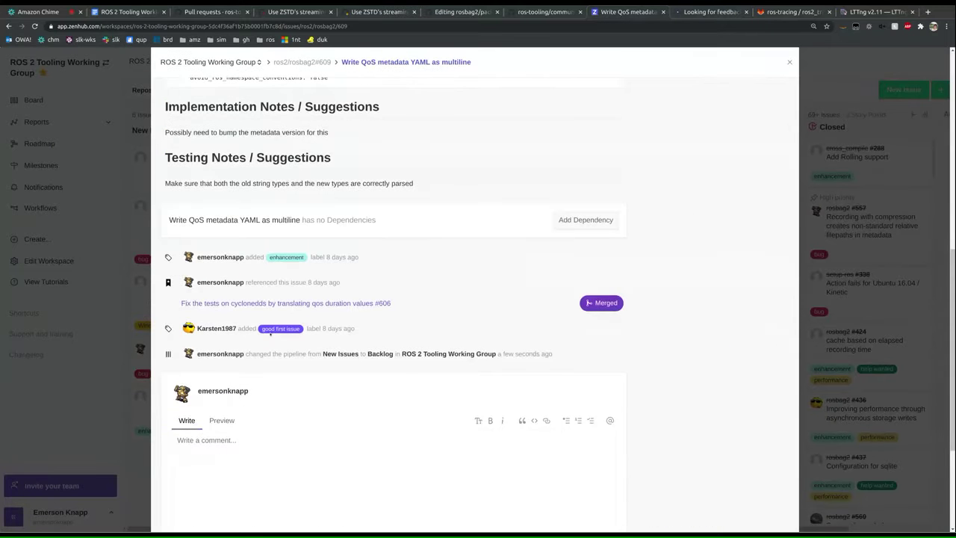
scroll(512, 252, up, 6)
scroll(513, 254, up, 3)
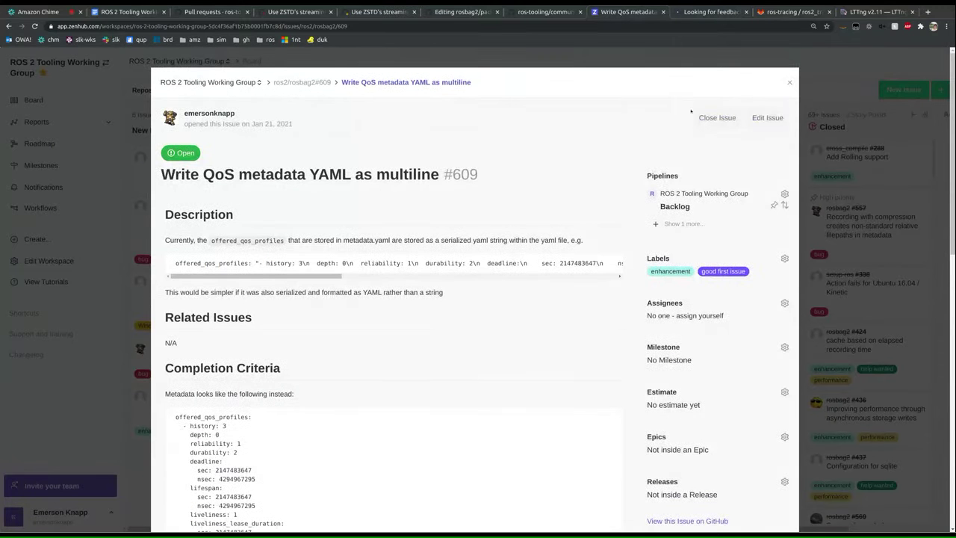
click(789, 82)
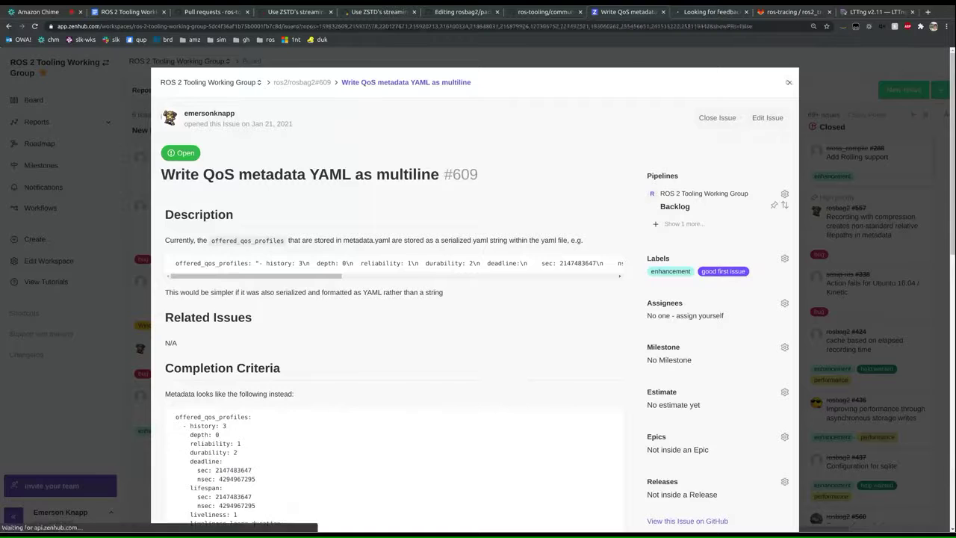
Open libstatistics_collector issue #83 about missing message_age data and examine its expected and actual behavior, reproduction steps and additional context.
click(171, 167)
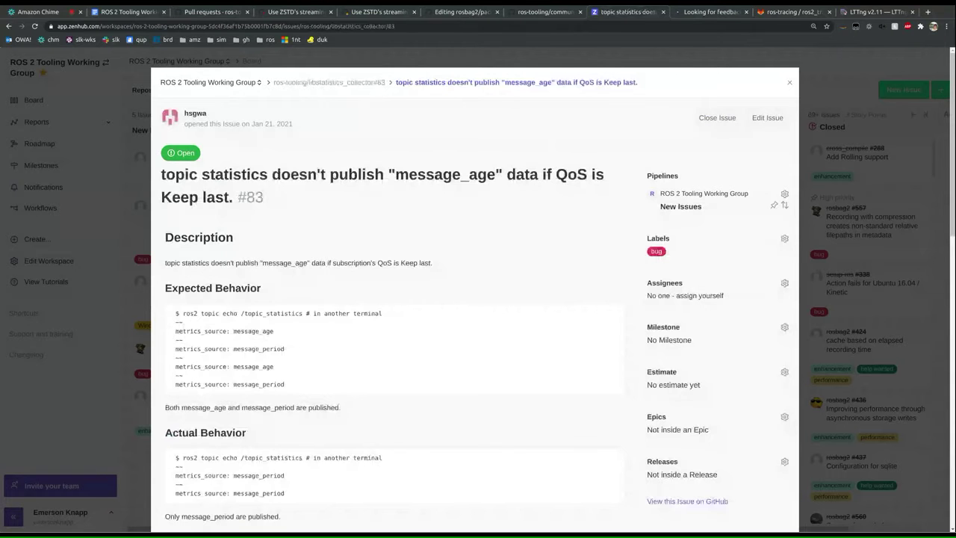
scroll(514, 198, down, 1)
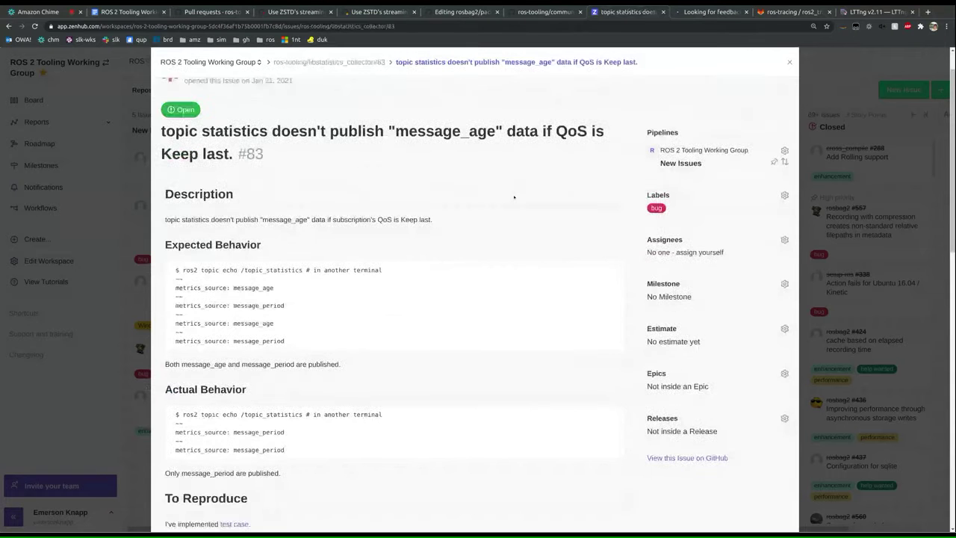
scroll(514, 197, down, 2)
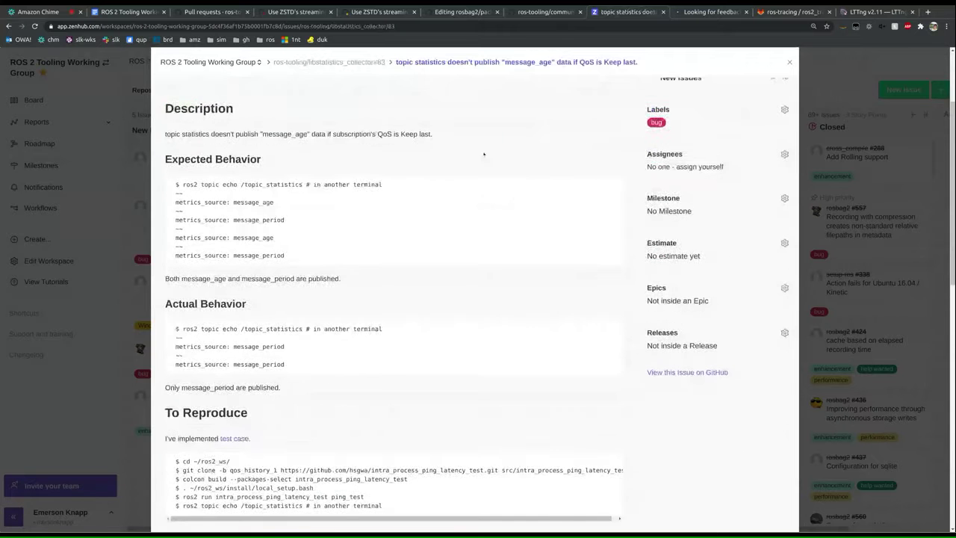
scroll(485, 161, down, 1)
scroll(488, 168, down, 2)
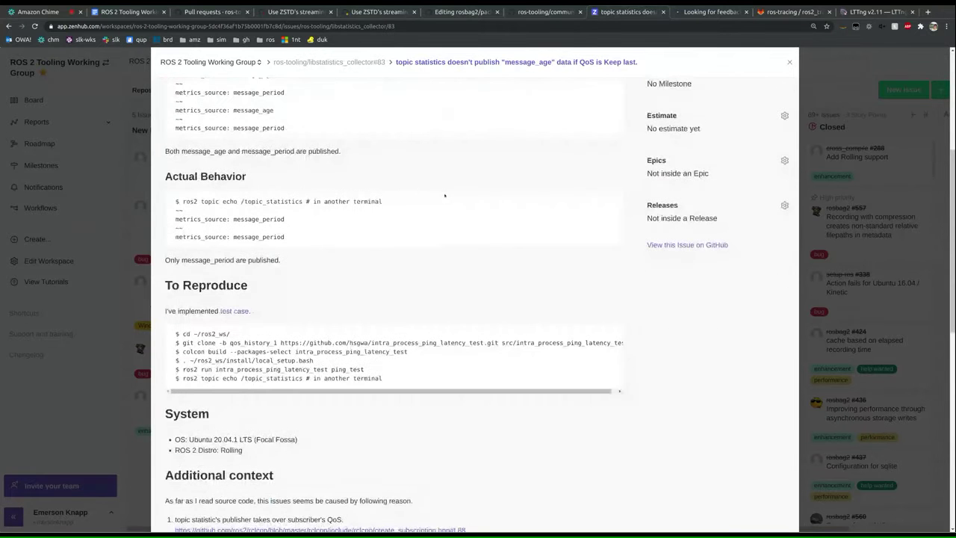
scroll(440, 197, up, 3)
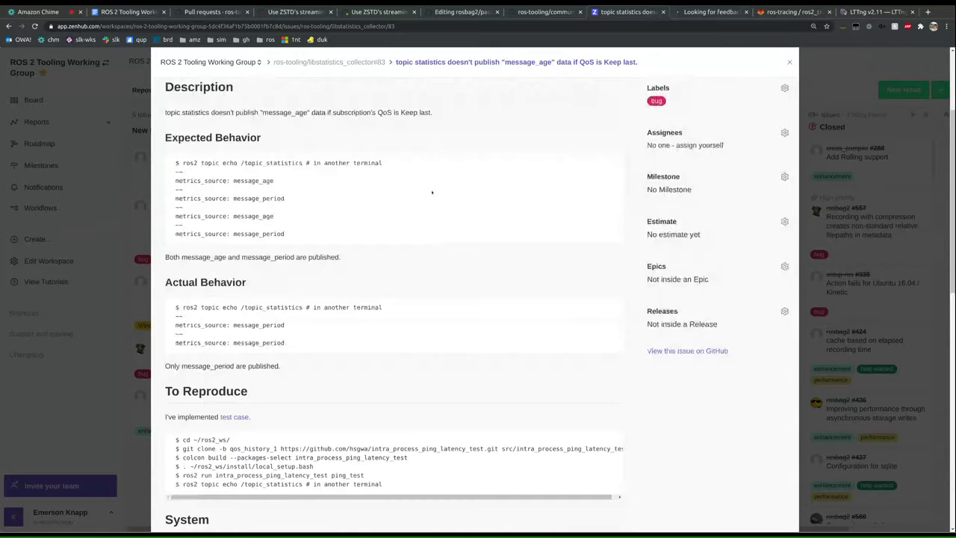
scroll(433, 195, down, 2)
scroll(400, 319, down, 2)
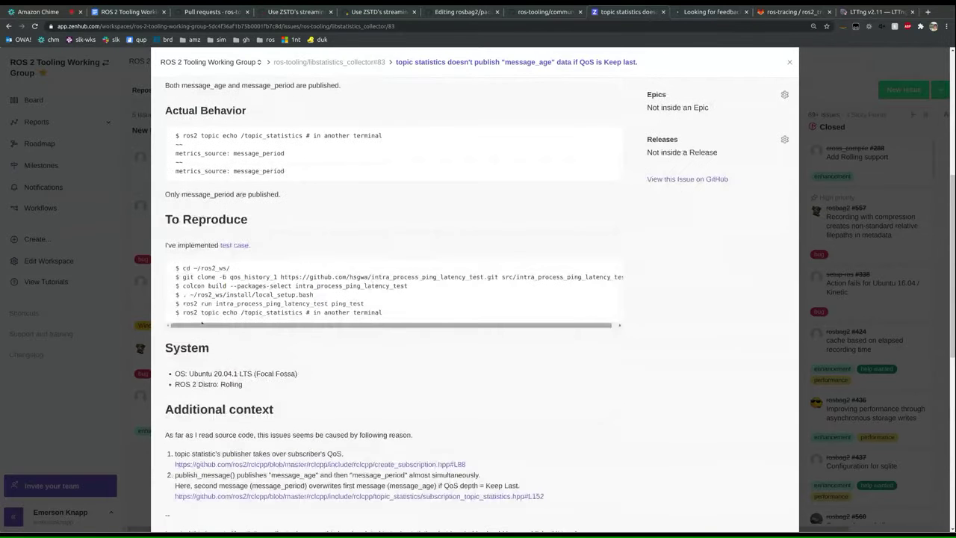
Copy the intra_process_ping_latency_test clone URL from issue #83's reproduction steps and open the repository in a new browser tab.
drag(227, 312, 347, 312)
click(264, 324)
drag(251, 326, 326, 319)
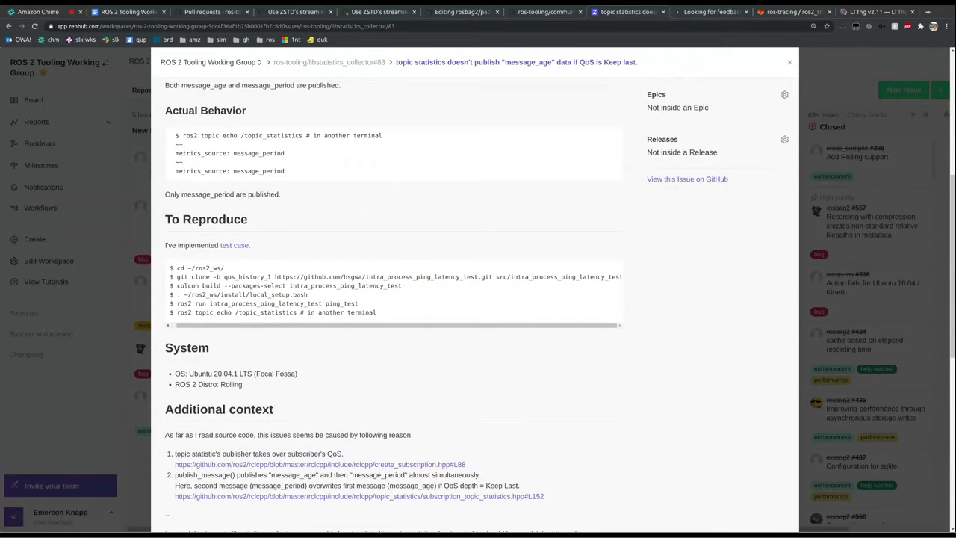
drag(273, 277, 490, 277)
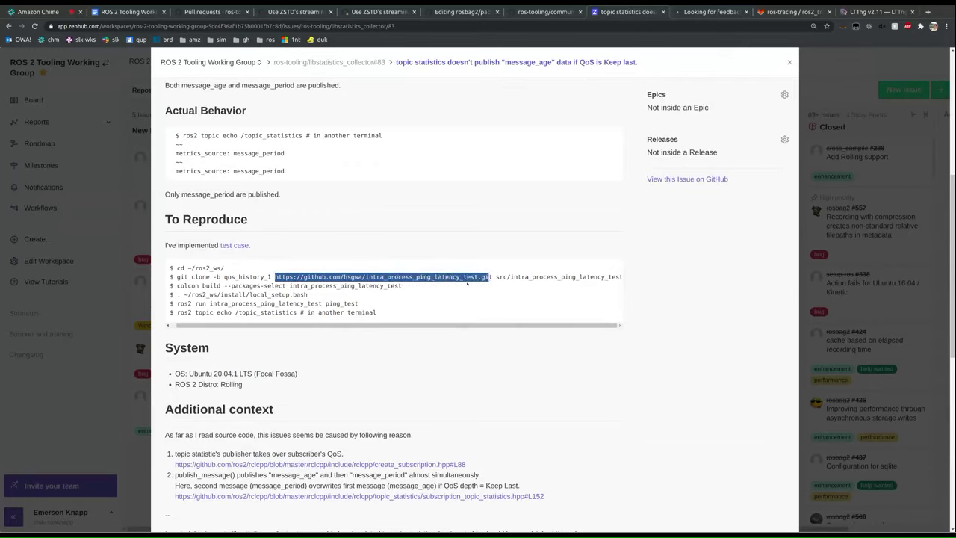
click(437, 273)
drag(493, 277, 275, 277)
key(ctrl+c)
key(ctrl+t)
key(ctrl+v)
key(Return)
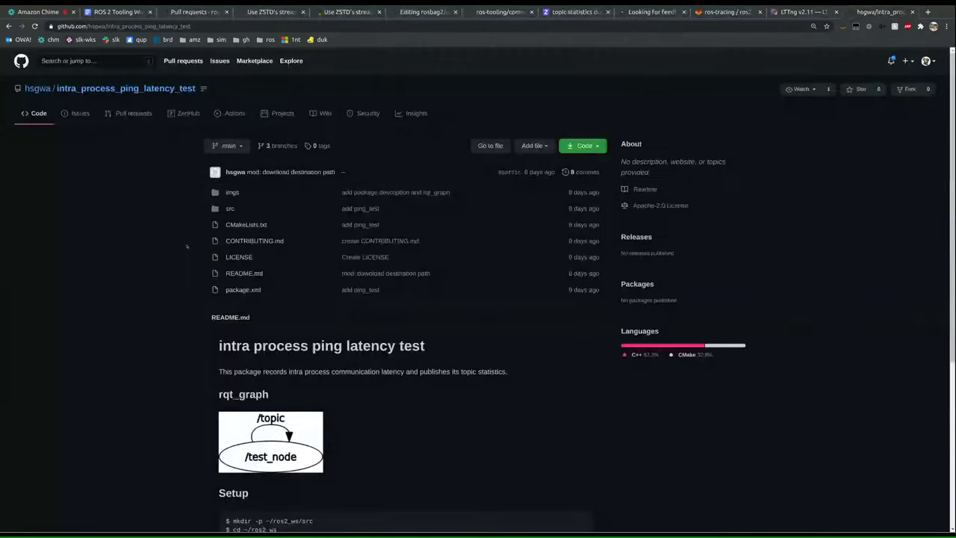
Examine the test repository's README setup and run instructions, and open src/ping_test.cpp on the main branch.
scroll(258, 381, down, 5)
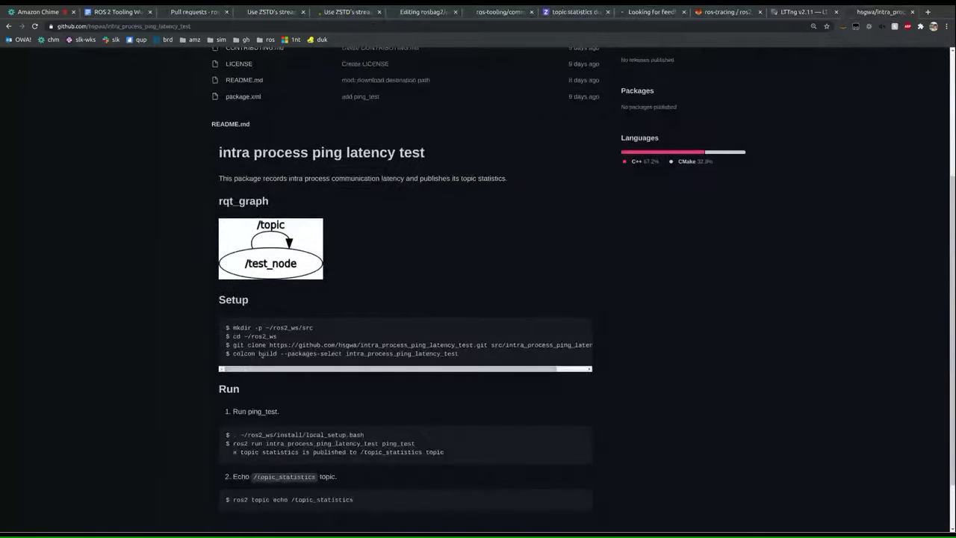
scroll(258, 381, up, 4)
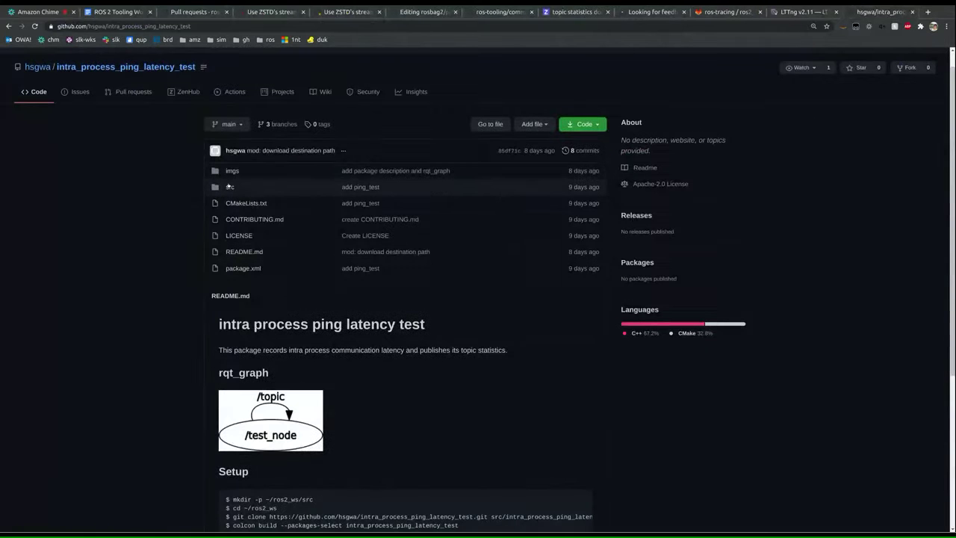
click(228, 187)
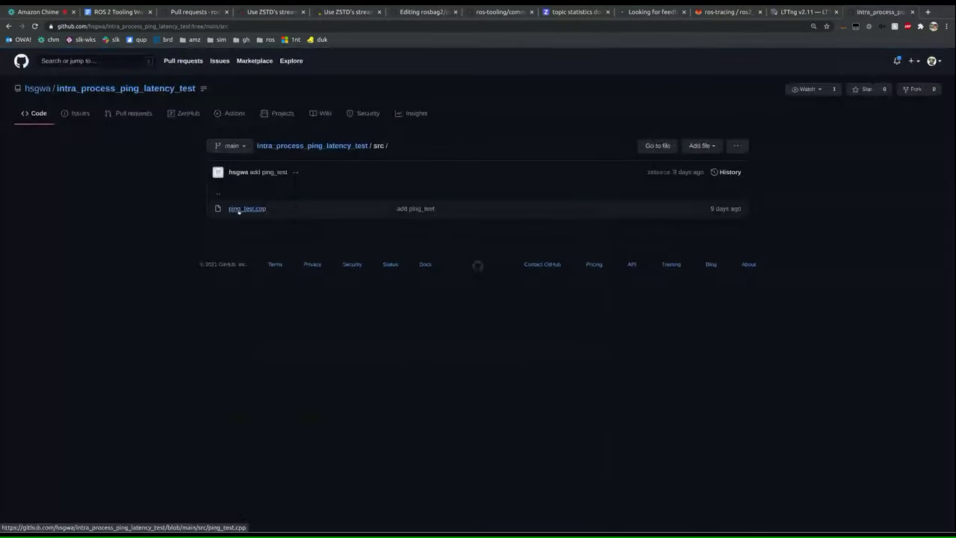
click(238, 209)
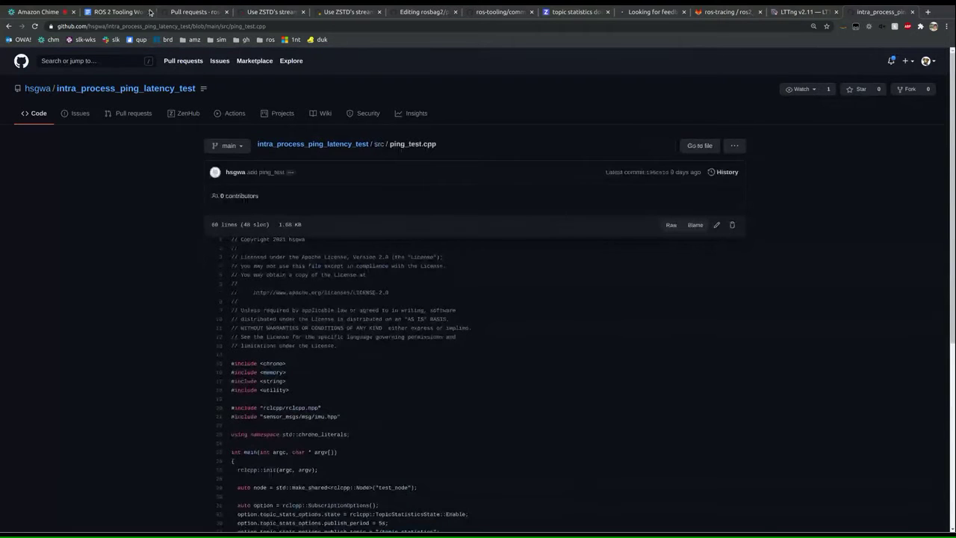
Check the branch in issue #83's clone command and switch the ping_test.cpp view to the qos_history_1 branch.
click(274, 13)
click(356, 12)
click(444, 12)
click(558, 13)
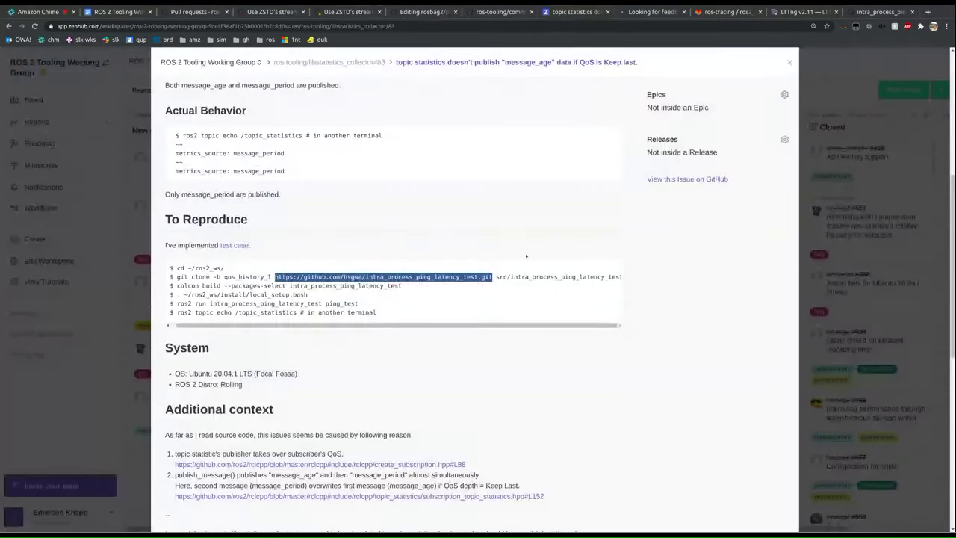
click(525, 323)
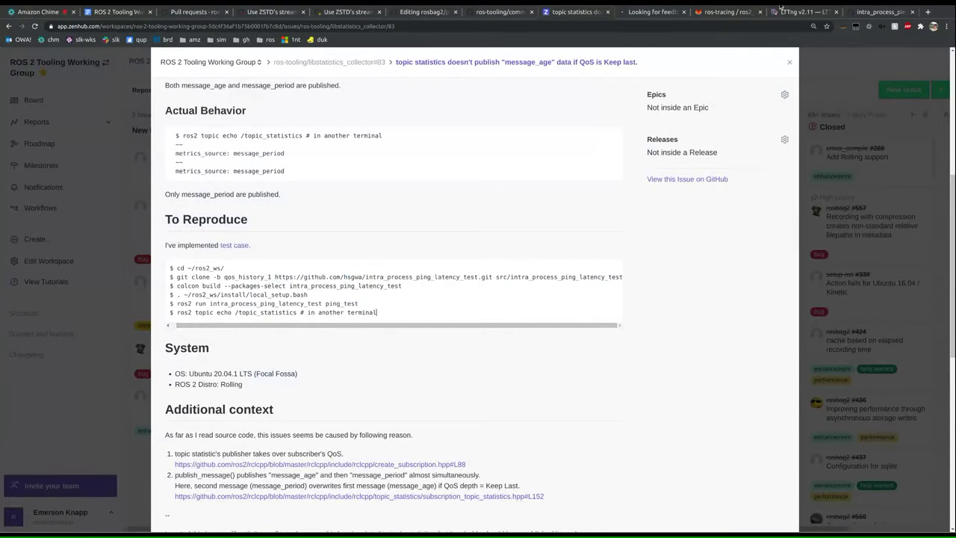
key(ctrl+9)
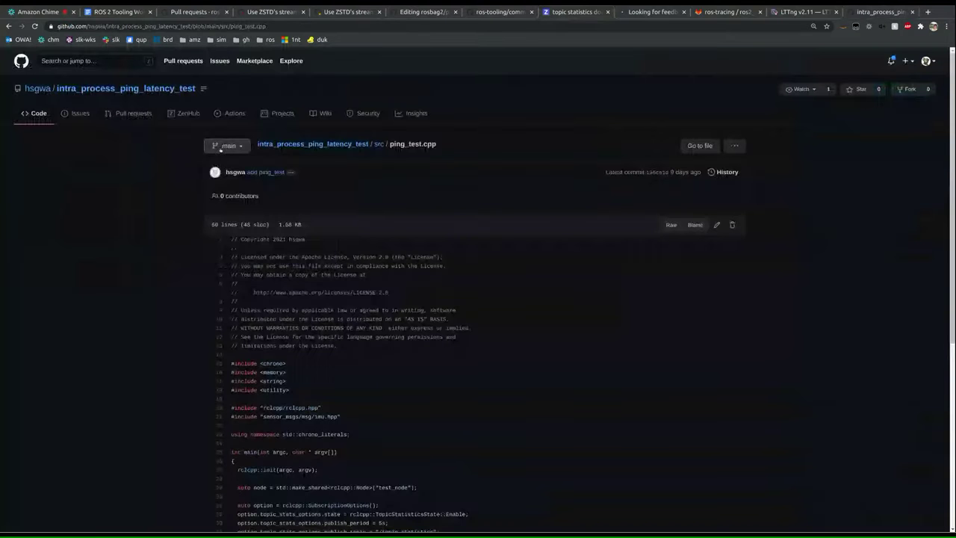
click(228, 146)
click(239, 246)
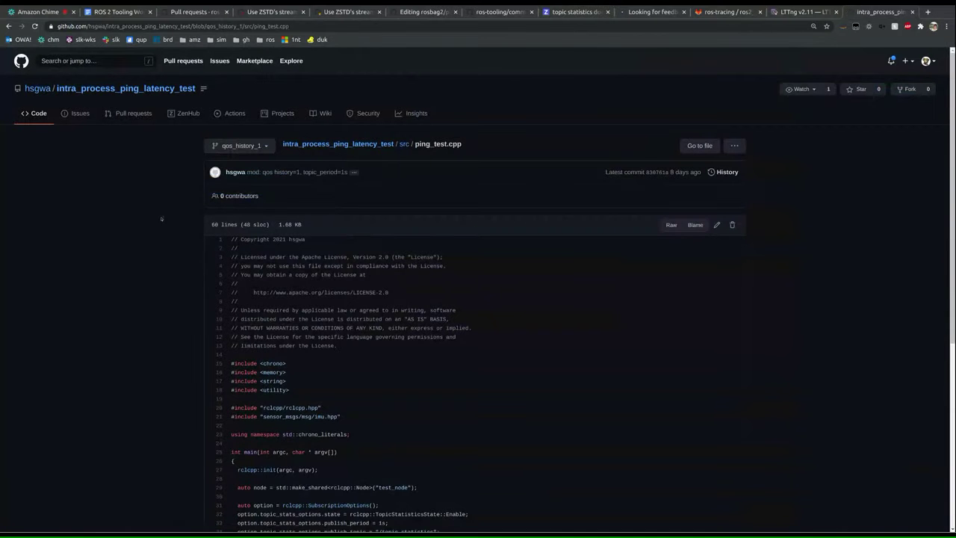
Browse the qos_history_1 branch's root and src folder, checking their latest commit messages.
click(404, 145)
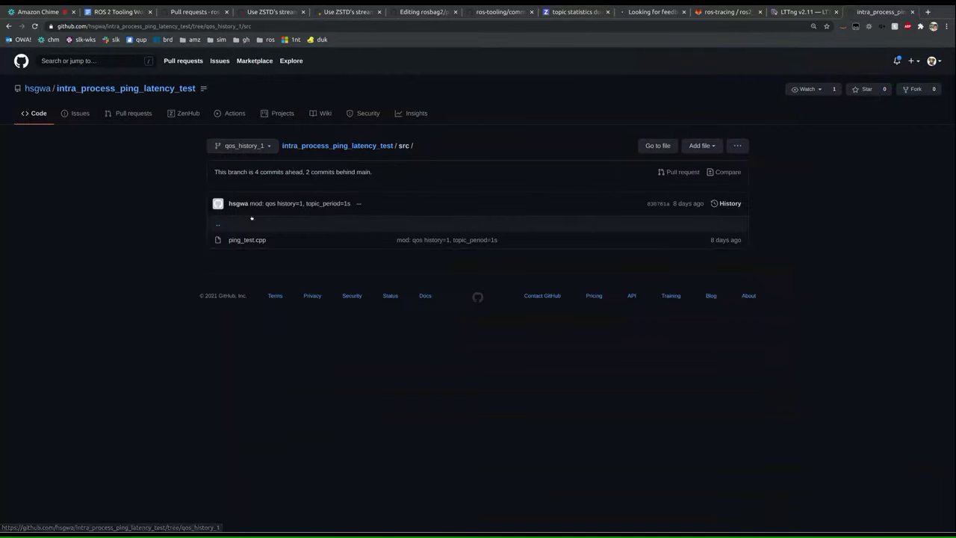
click(230, 146)
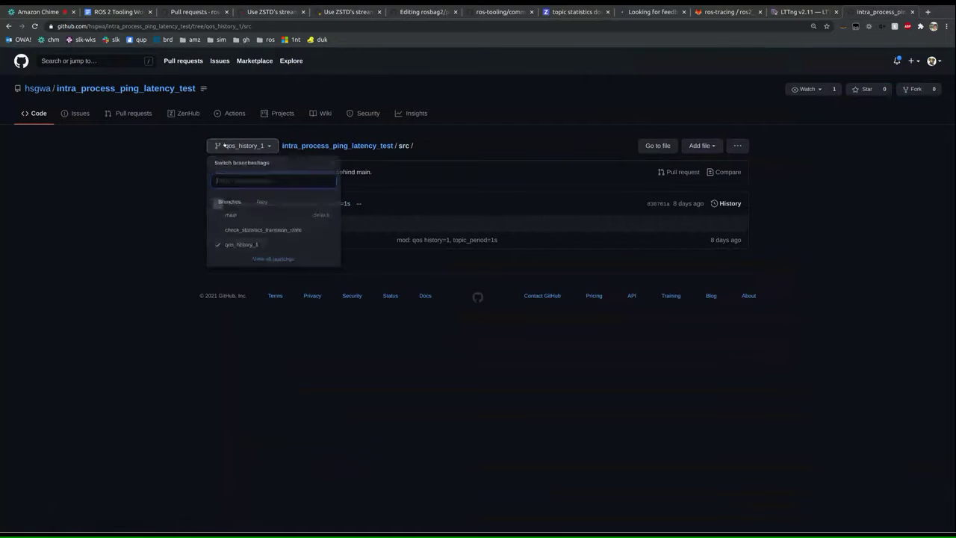
click(230, 146)
click(335, 146)
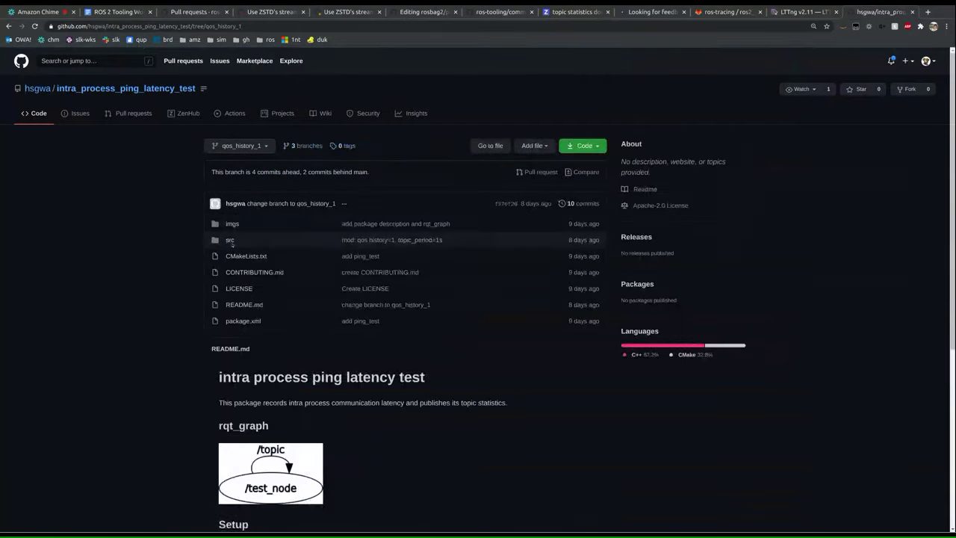
click(231, 240)
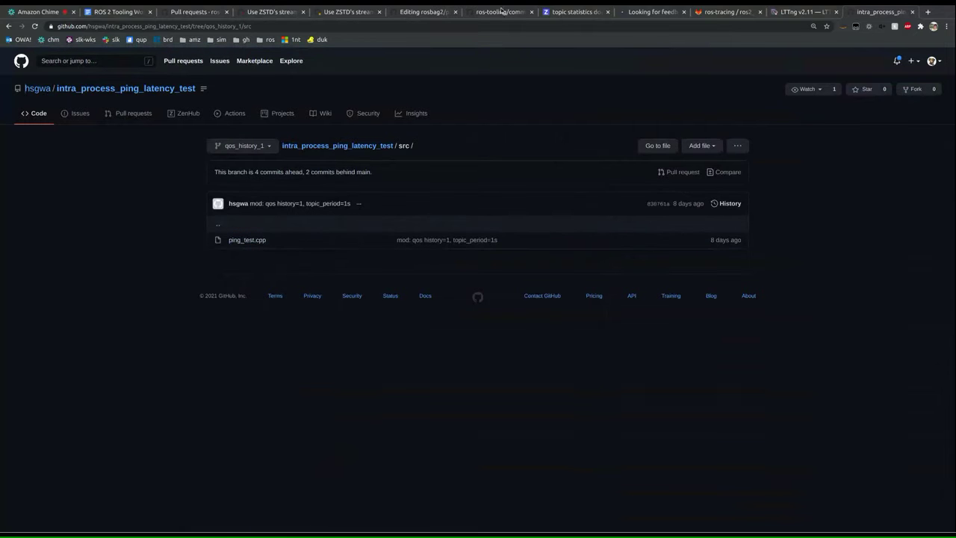
Return to issue #83 in ZenHub and examine its system details, additional context and closing remarks about rclcpp.
click(562, 10)
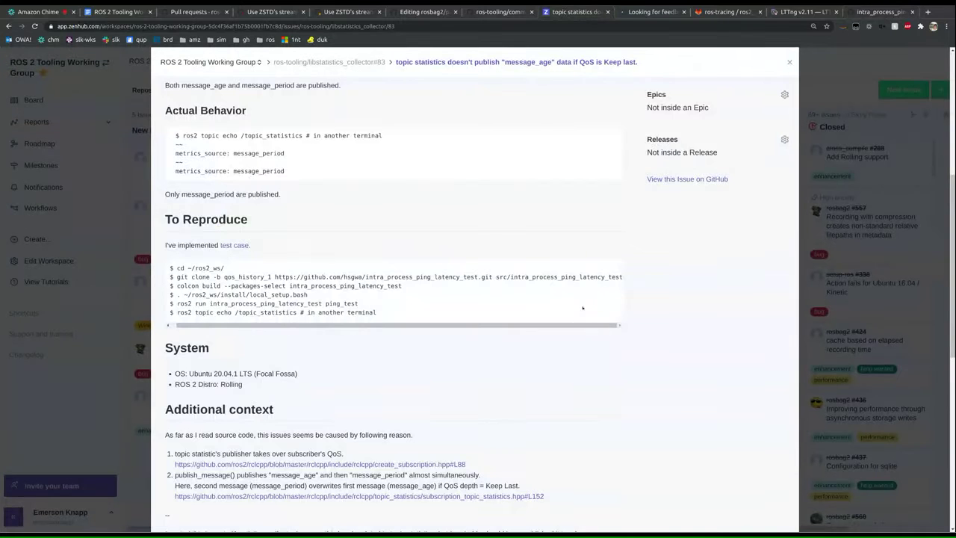
scroll(582, 308, down, 3)
scroll(583, 317, down, 4)
scroll(590, 298, up, 13)
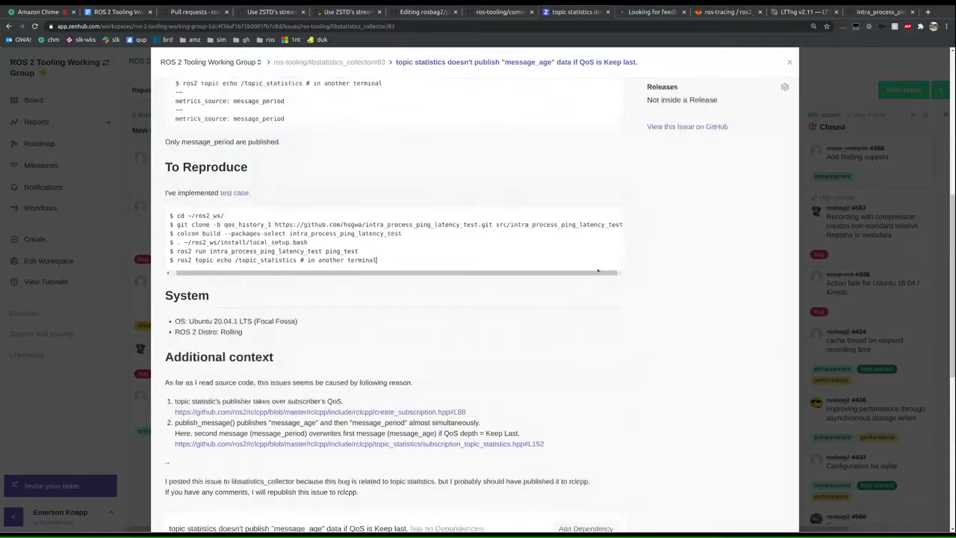
scroll(598, 269, down, 5)
scroll(604, 282, down, 4)
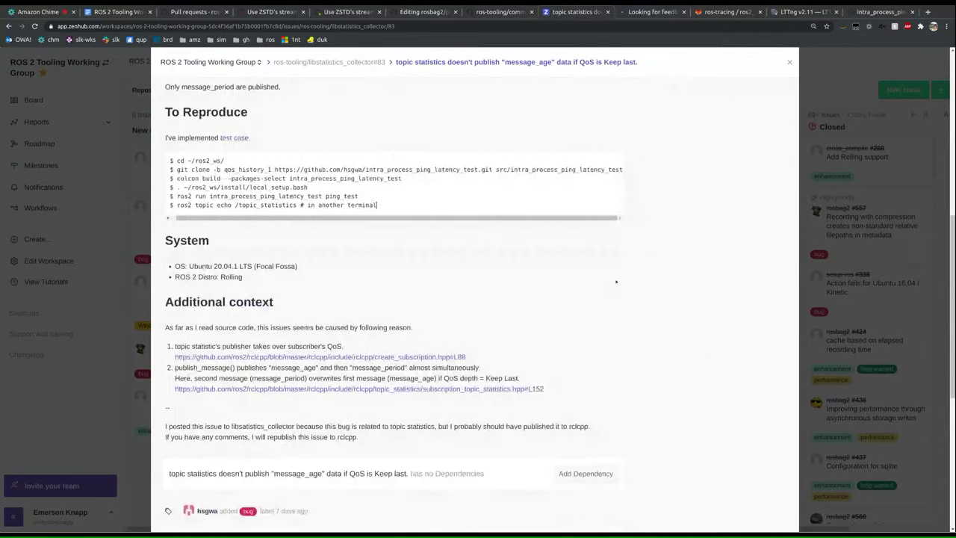
scroll(637, 298, down, 2)
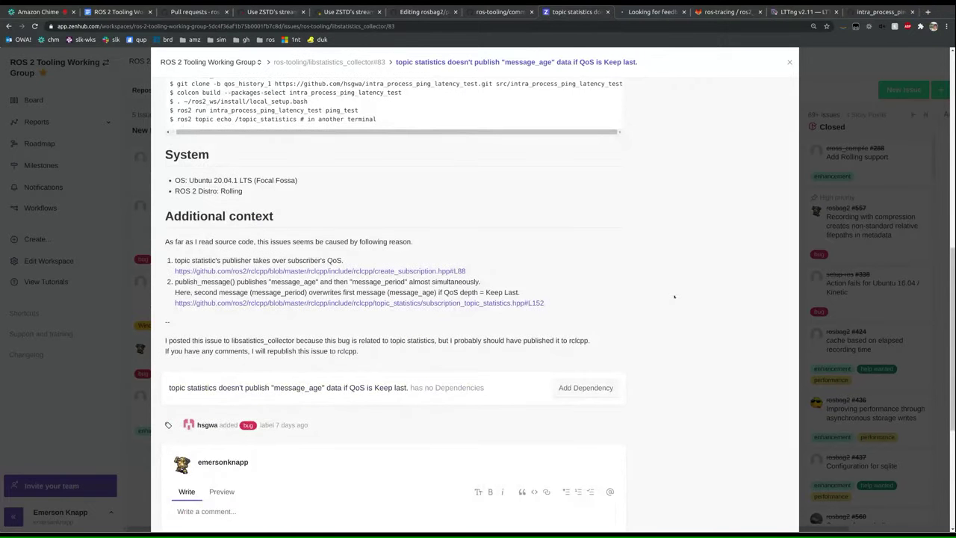
scroll(674, 297, up, 8)
scroll(651, 317, up, 5)
click(661, 193)
click(582, 277)
Comment on issue #83: "Will try to reproduce today - if this is the case, it probably also affects Foxy and any fix will need to be backported".
scroll(583, 278, down, 10)
scroll(505, 325, down, 8)
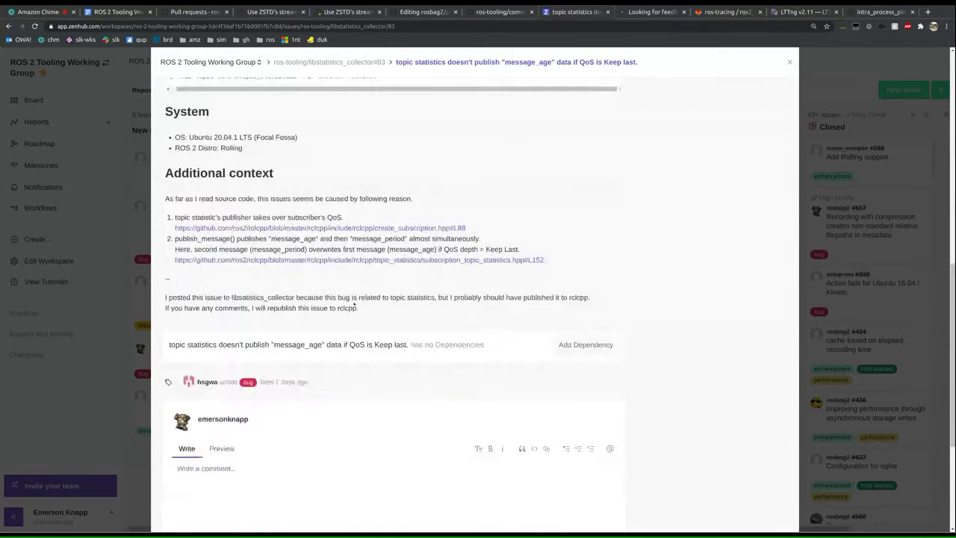
click(259, 346)
text(Will)
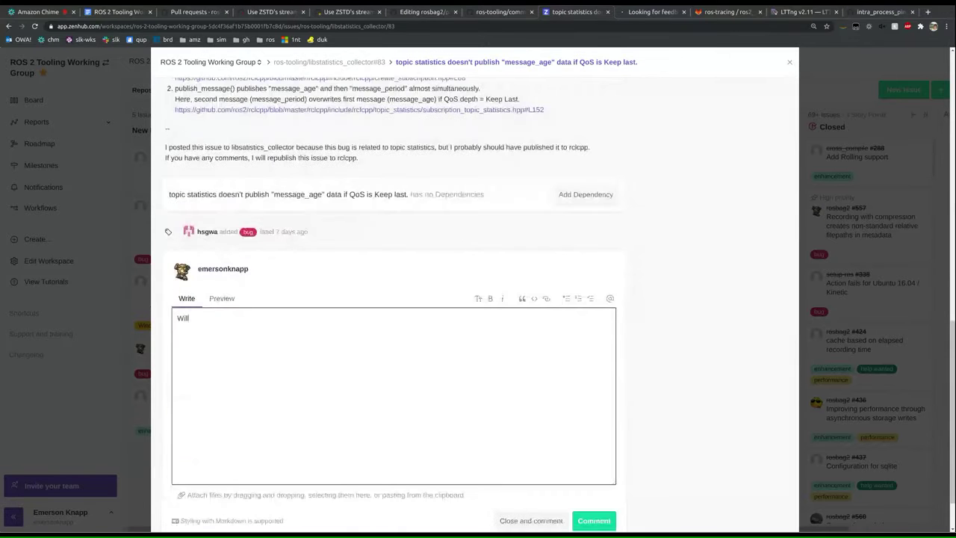
text( try to reproduce t)
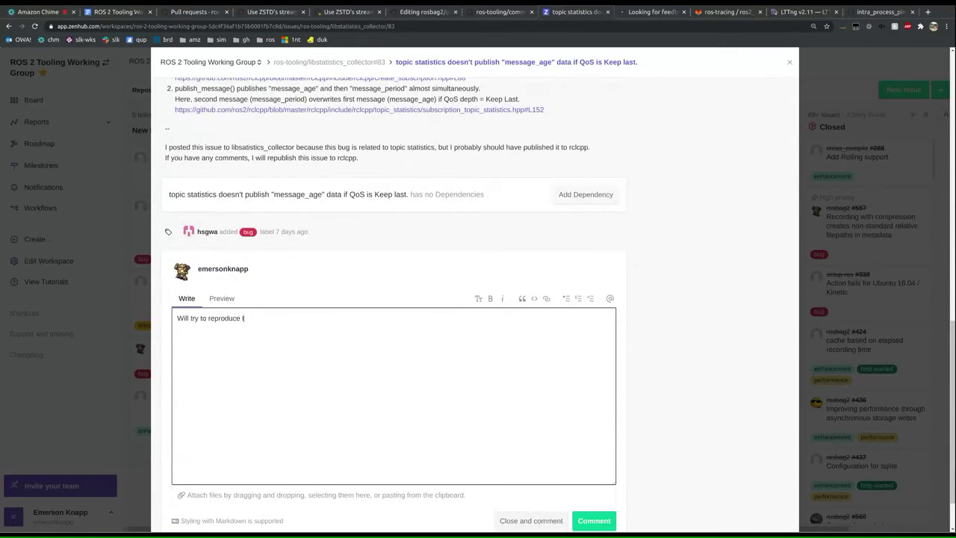
text(oday - if this is the case, it probably also affects Foxy and any fix w)
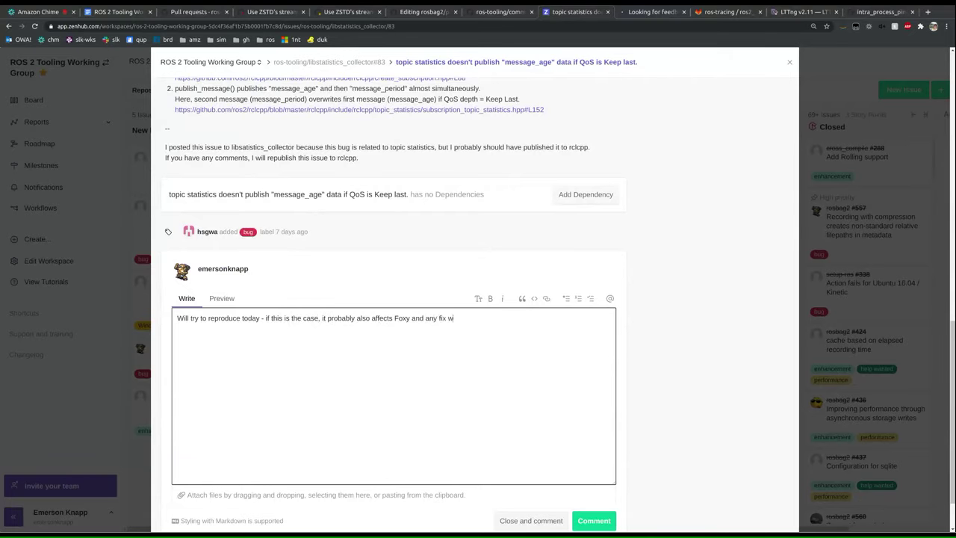
text(ill need to be backported)
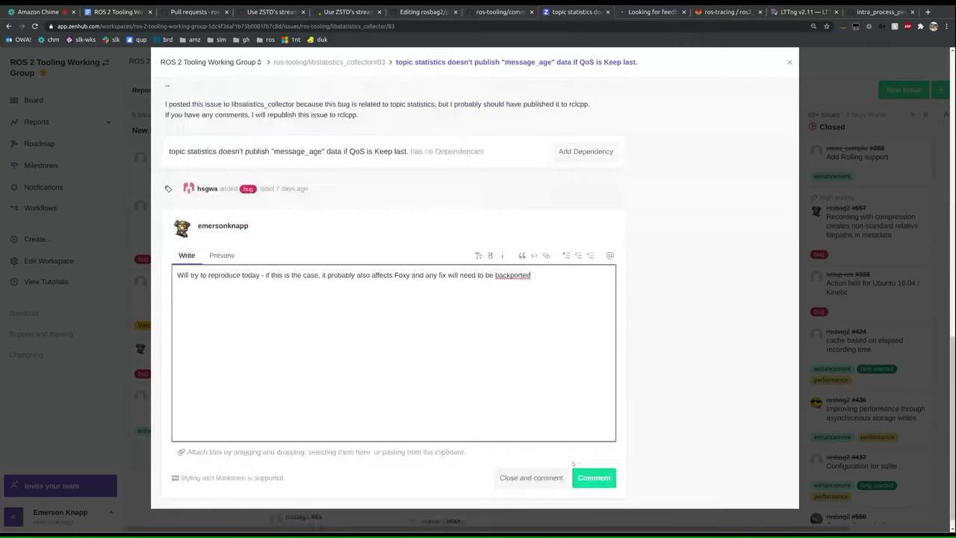
click(594, 516)
Move issue #83 to the Backlog pipeline, pin it as high priority, and return to the board.
scroll(684, 278, up, 5)
scroll(684, 278, up, 5)
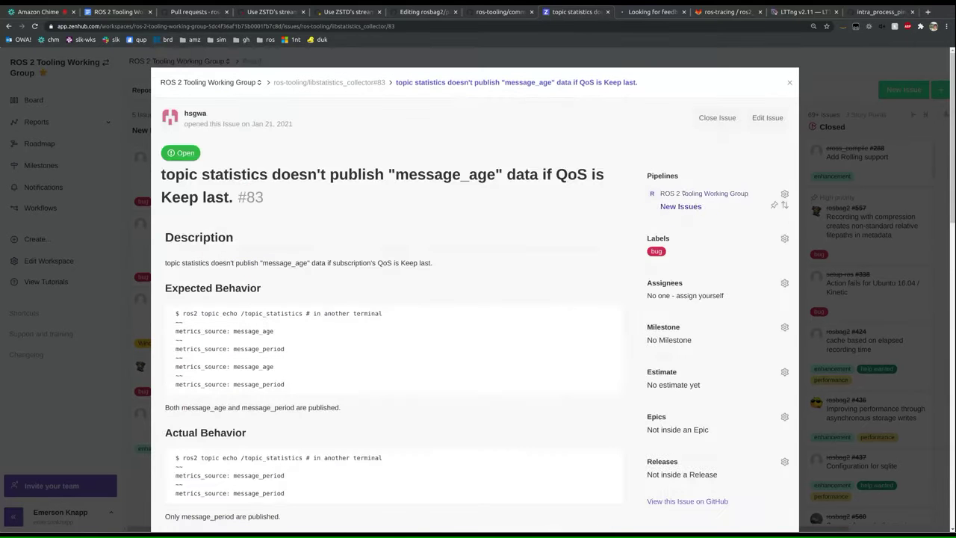
click(695, 194)
click(669, 259)
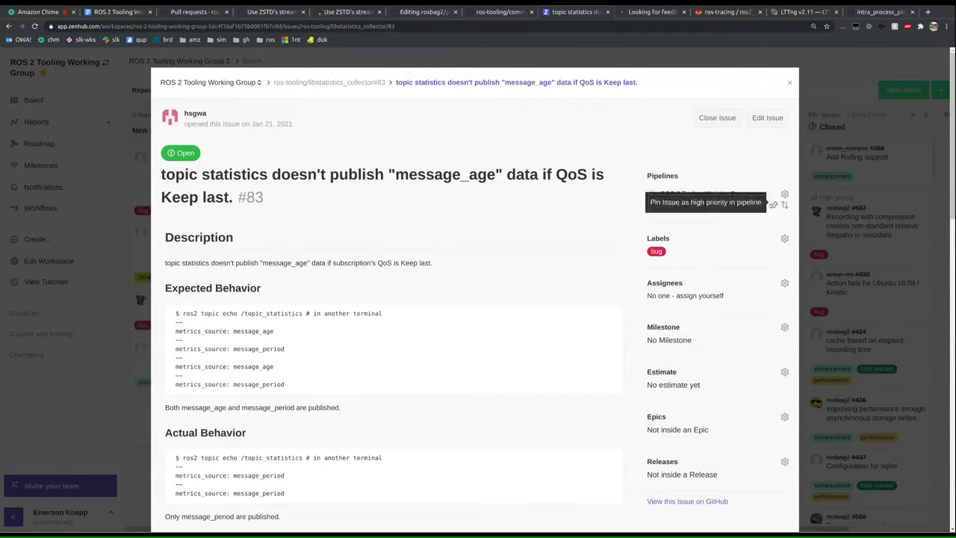
click(776, 205)
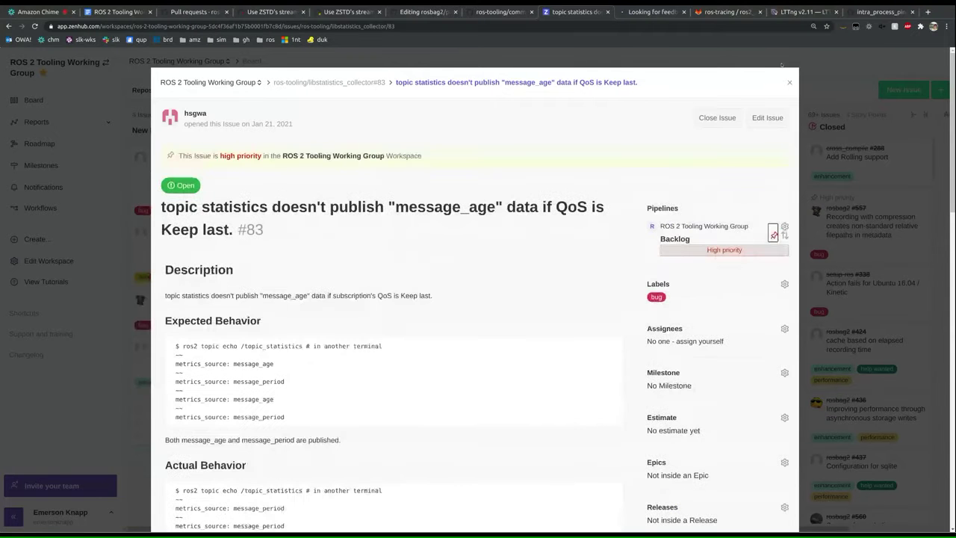
click(788, 81)
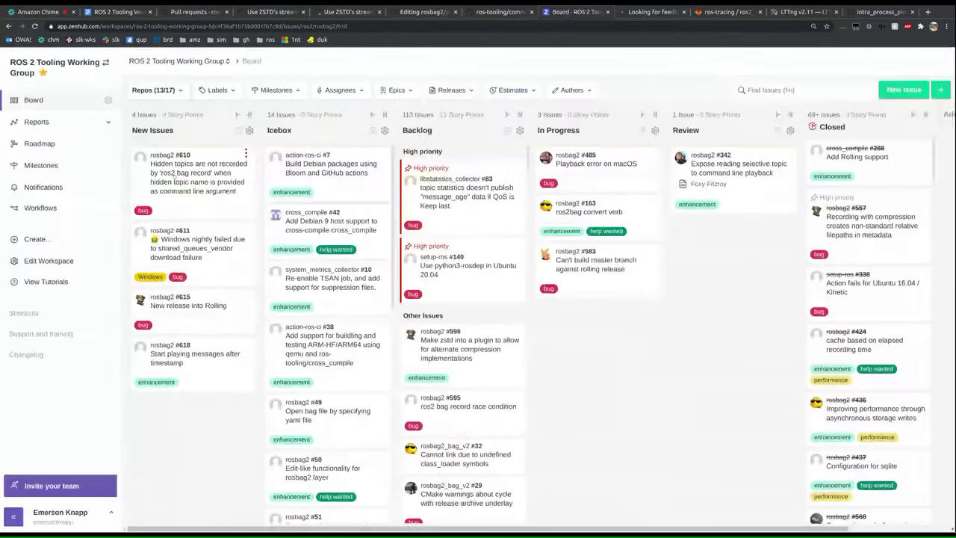
Open rosbag2 issue #610 about unrecorded hidden topics and examine its actual and expected behavior and possible resolution.
click(174, 176)
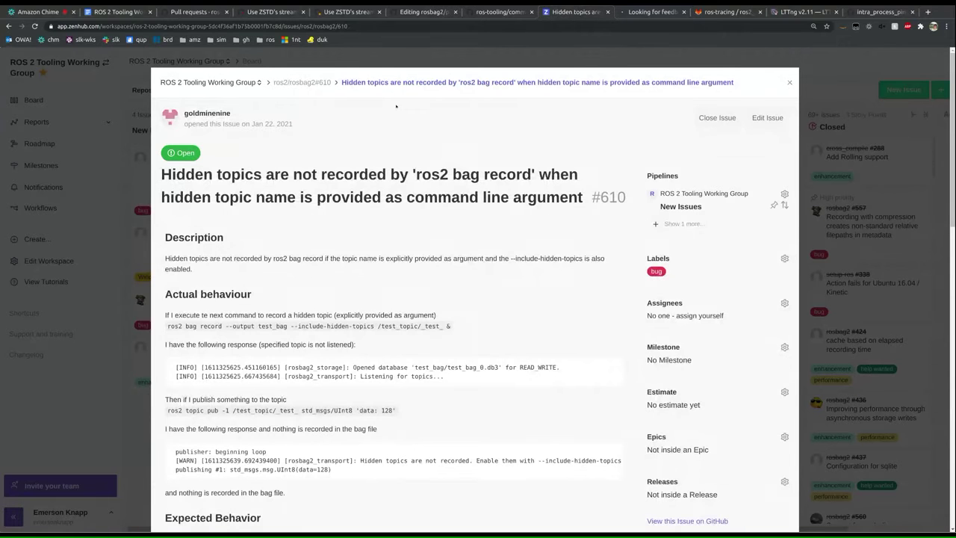
scroll(396, 106, down, 15)
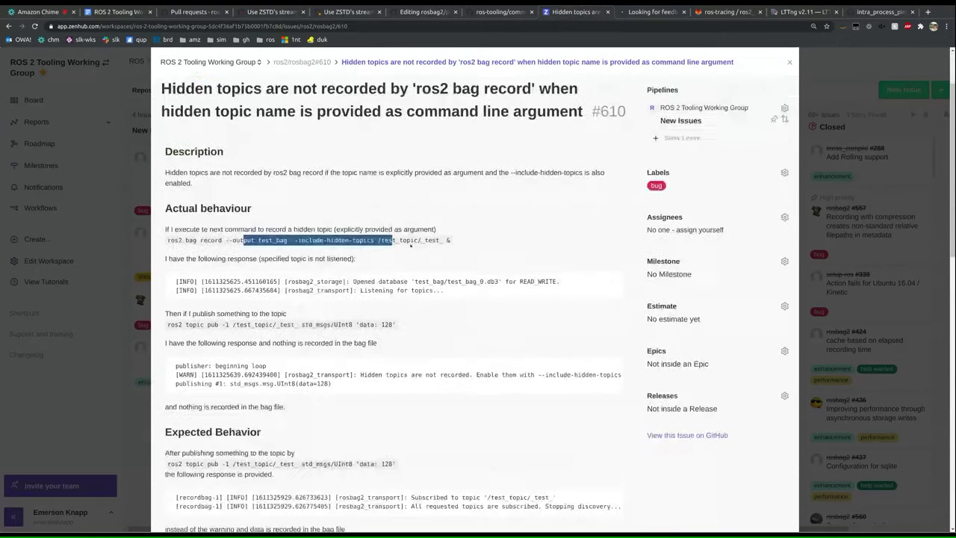
scroll(528, 241, up, 10)
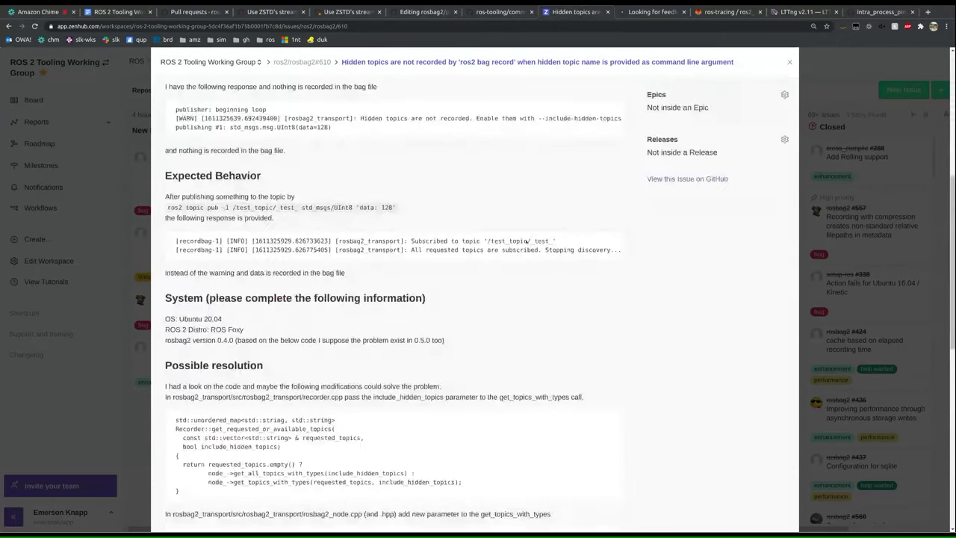
scroll(463, 233, up, 5)
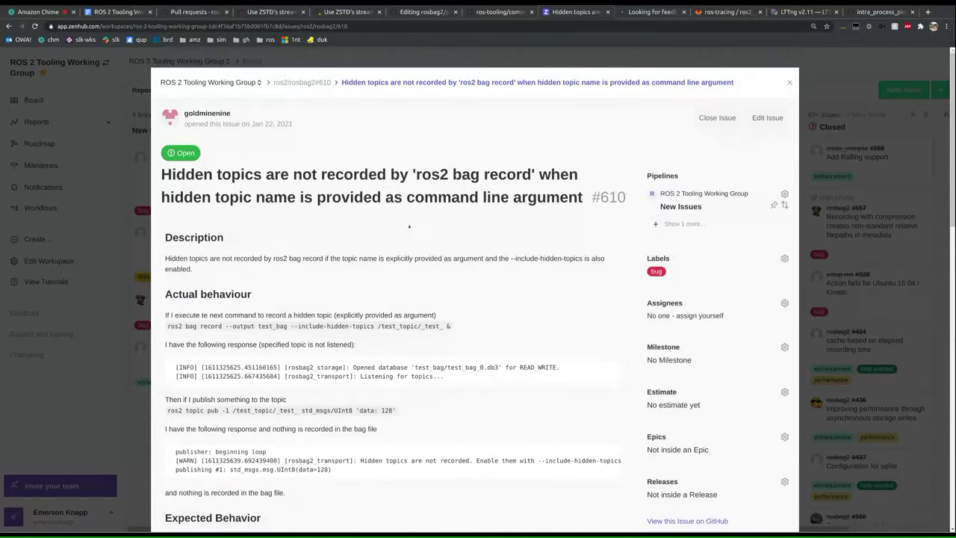
Move rosbag2 issue #610 to the Backlog pipeline and return to the board.
click(680, 206)
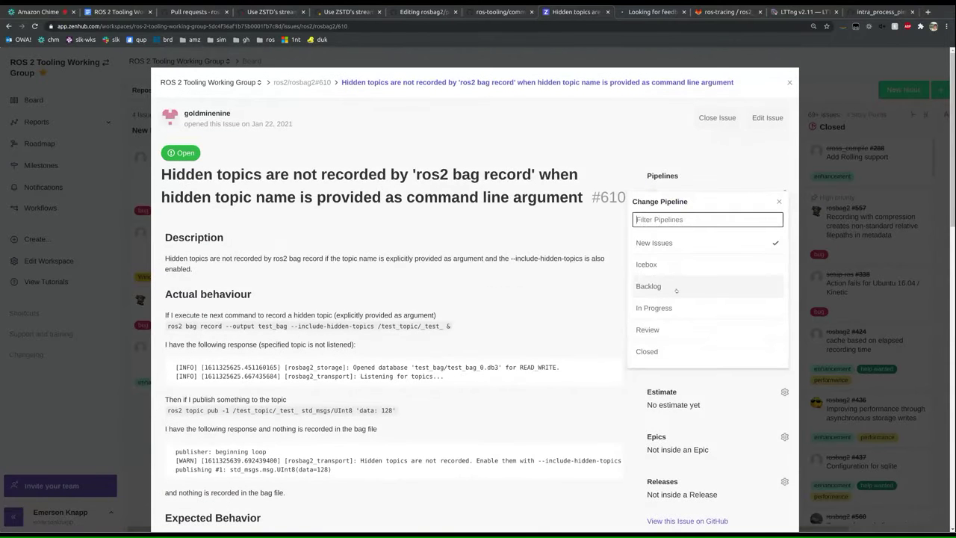
click(608, 266)
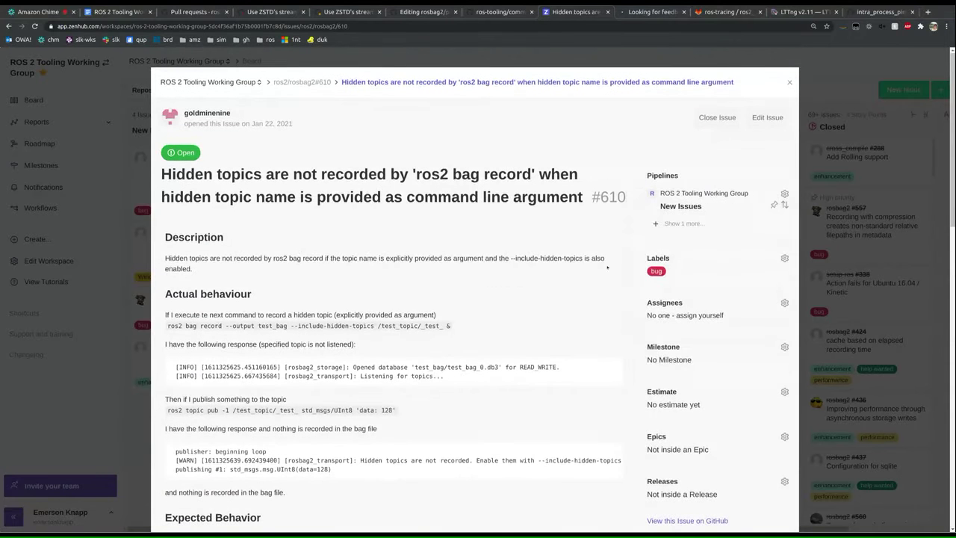
scroll(607, 267, down, 2)
scroll(642, 246, up, 2)
click(680, 207)
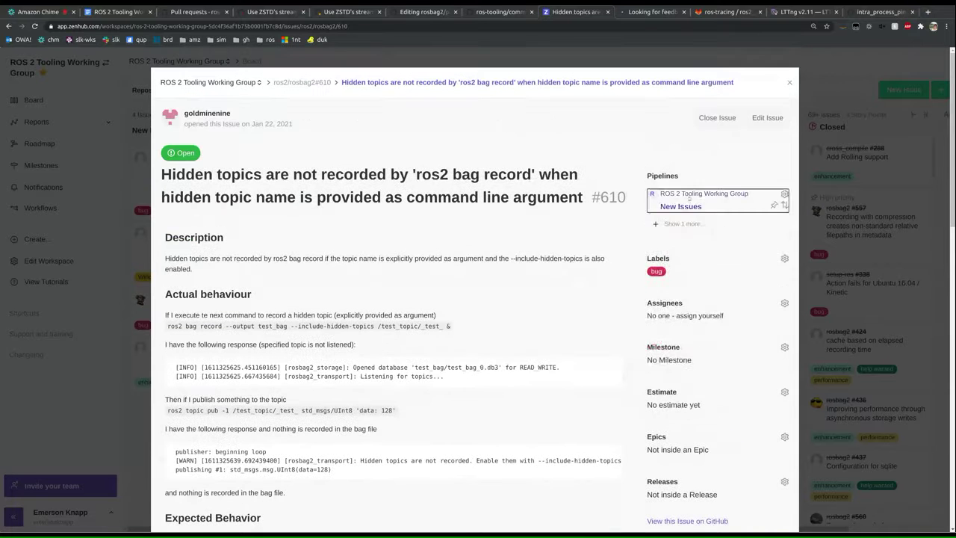
click(676, 286)
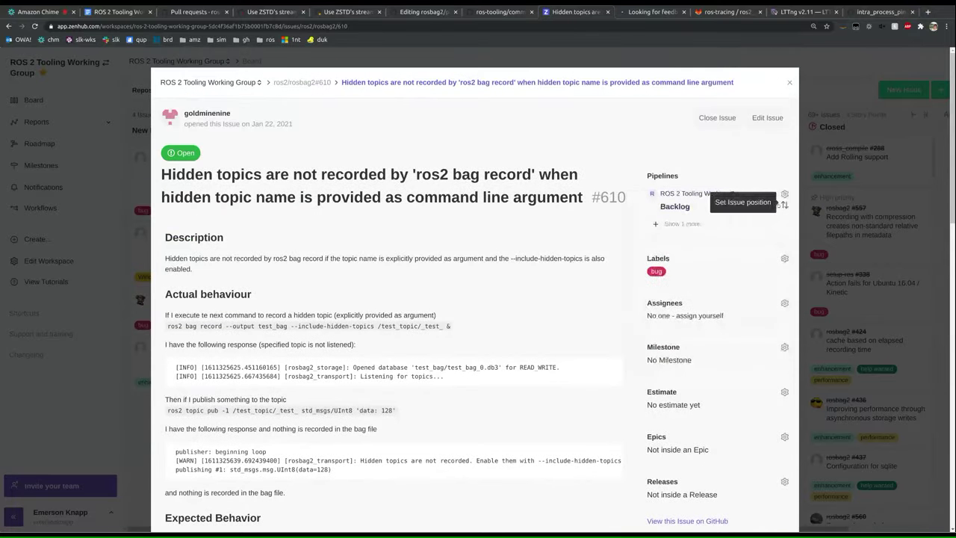
click(785, 205)
click(537, 247)
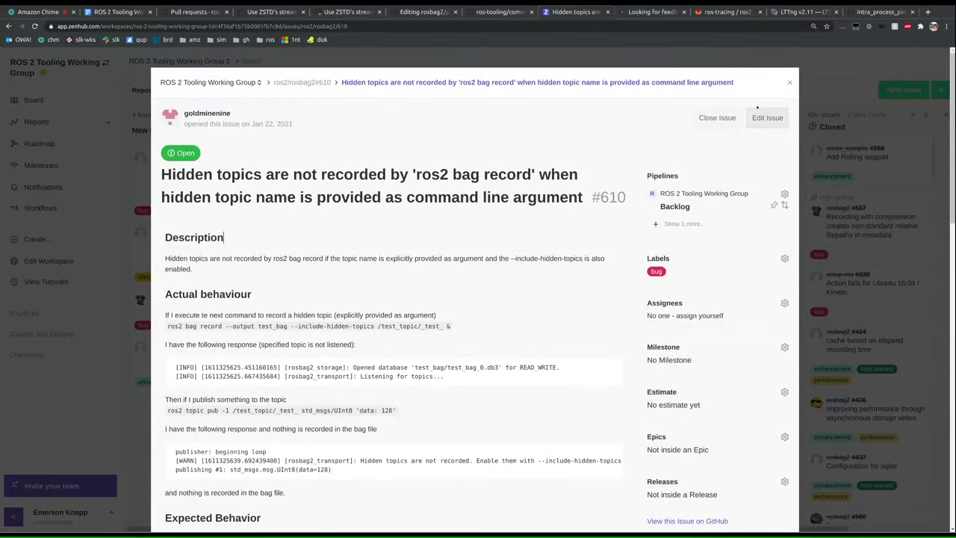
key(Escape)
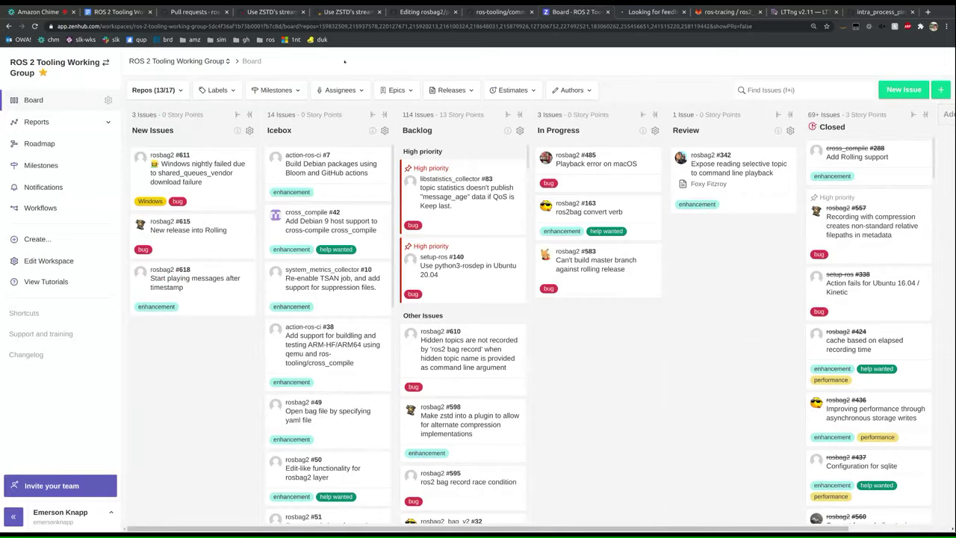
Open rosbag2 issue #611 about the Windows nightly failure and examine its description and the discussion in its comments.
click(191, 171)
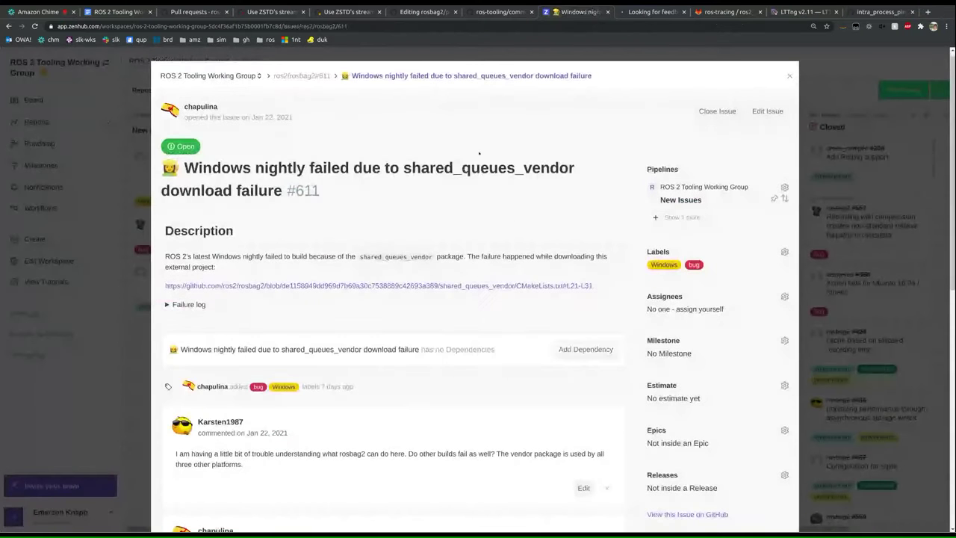
scroll(478, 164, down, 3)
scroll(495, 180, down, 5)
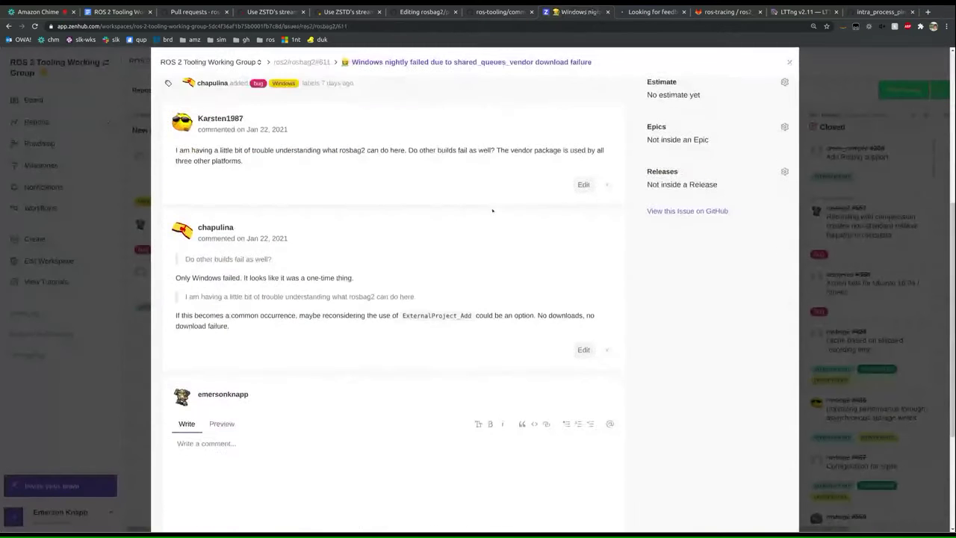
scroll(247, 395, up, 2)
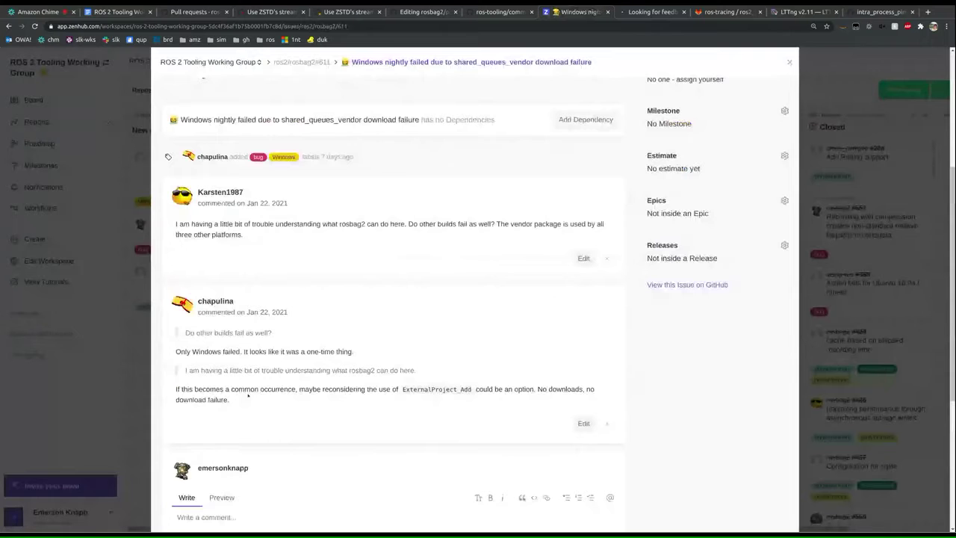
drag(340, 388, 399, 389)
click(399, 390)
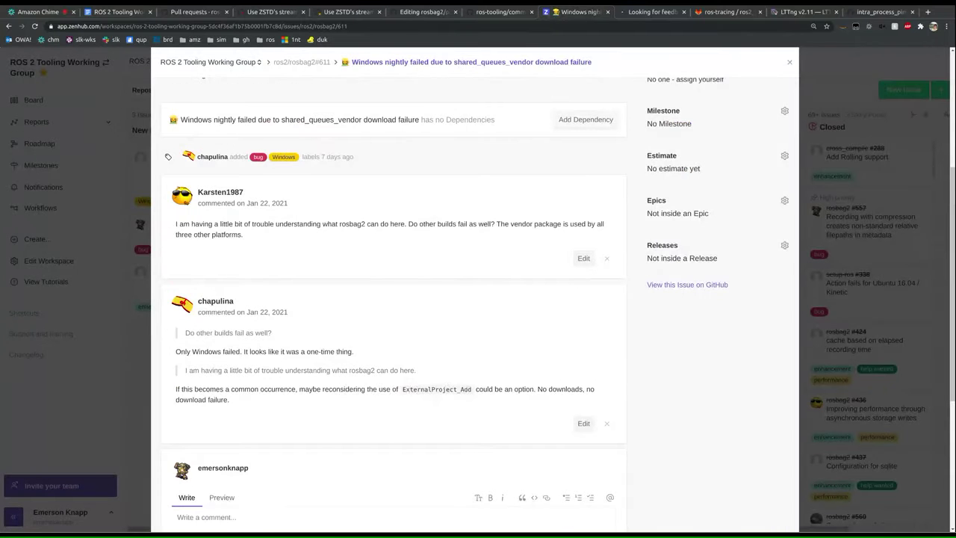
scroll(472, 365, up, 6)
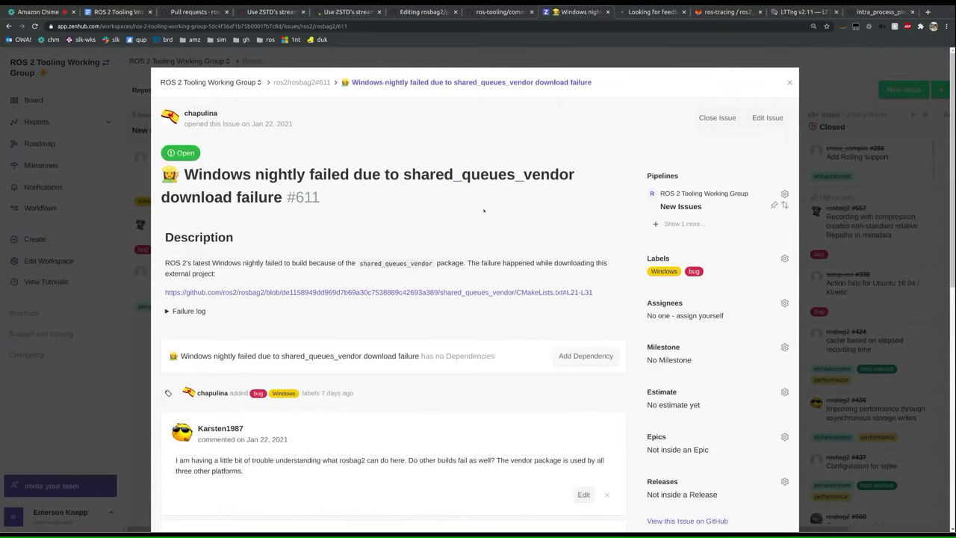
scroll(483, 211, down, 5)
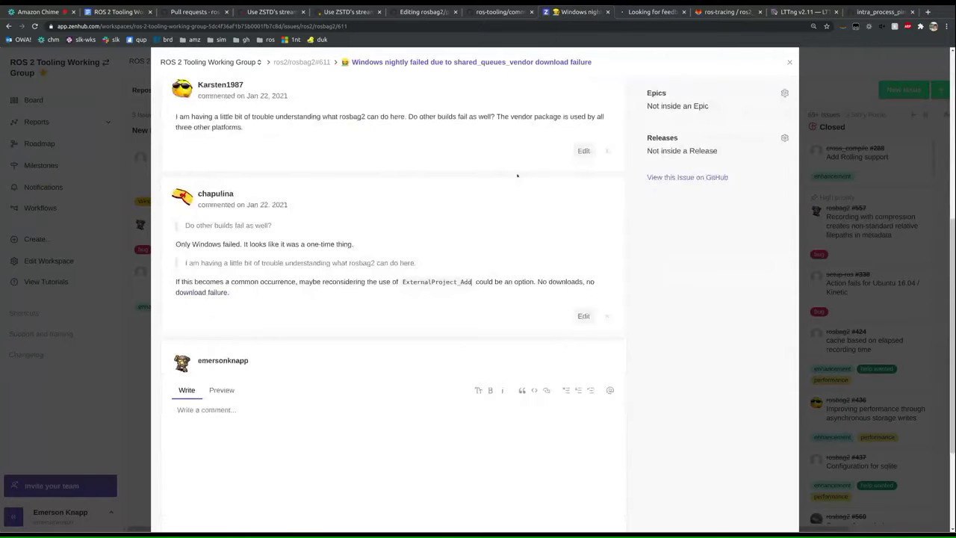
scroll(327, 220, up, 3)
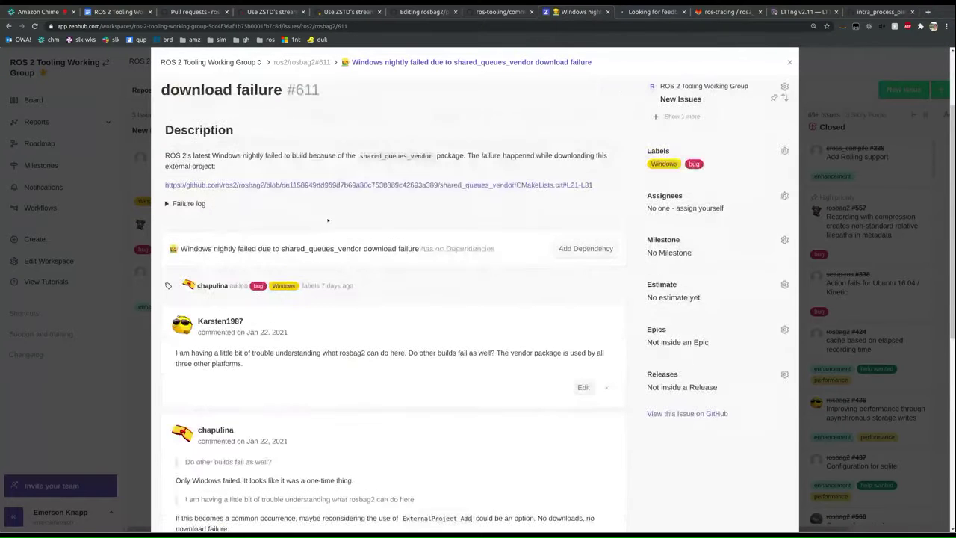
scroll(327, 219, up, 2)
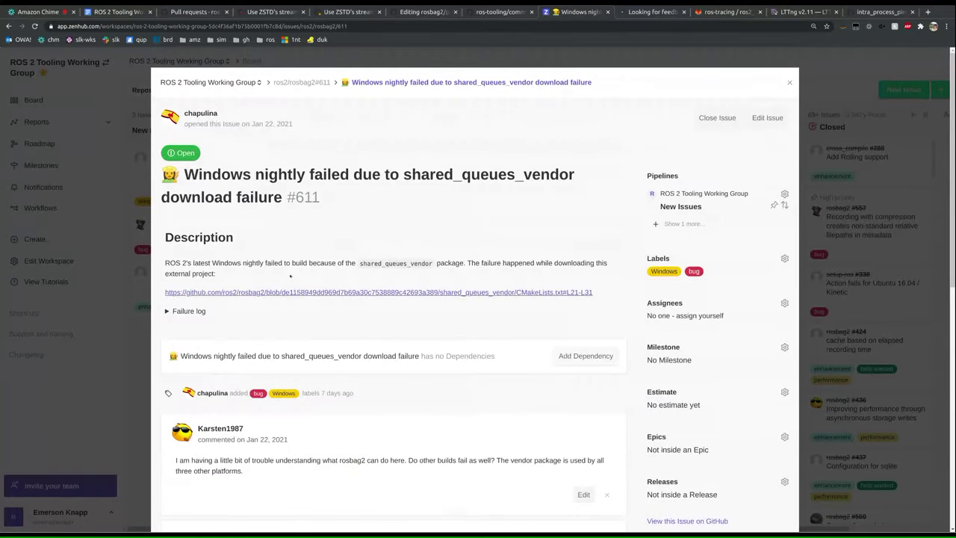
scroll(321, 280, down, 2)
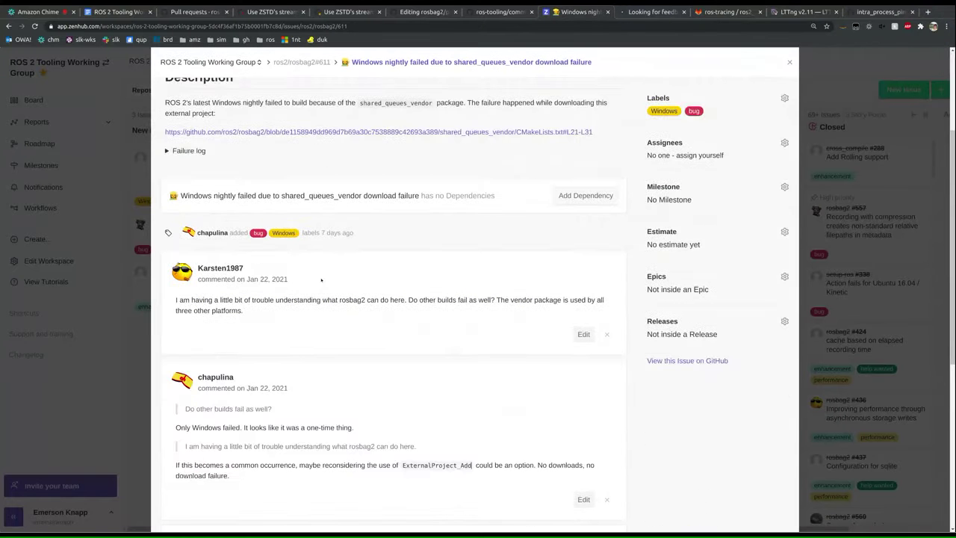
scroll(332, 321, down, 2)
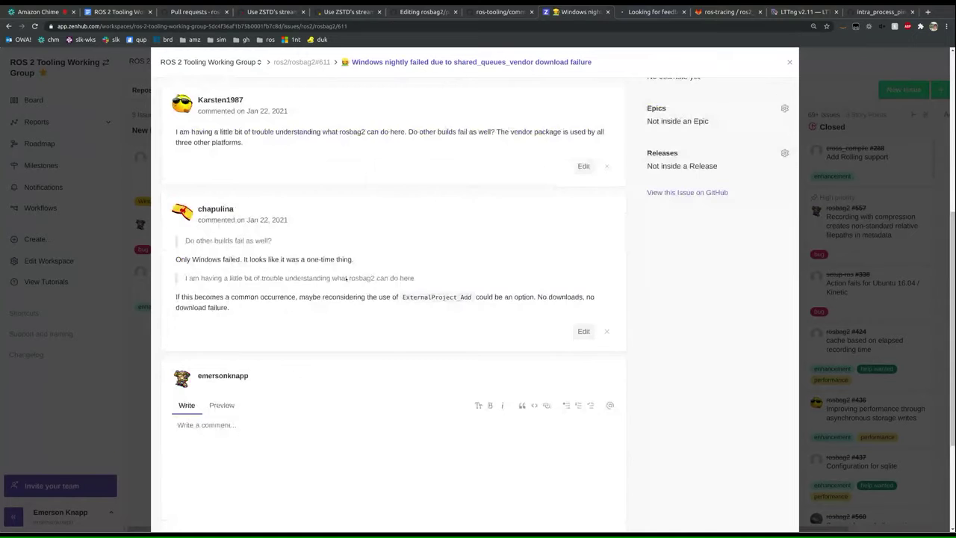
Close issue #611 with the comment "Closing for now, builds are passing. If it shows up again we can reopen." and return to the board.
scroll(347, 373, down, 2)
click(345, 370)
text(Cl)
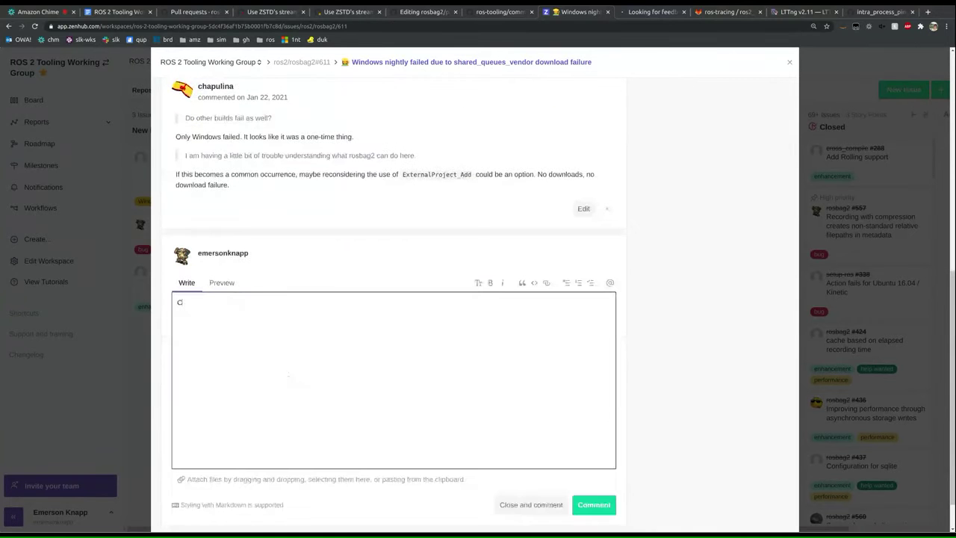
text(osing for now, builds are passing. If it shows up ag)
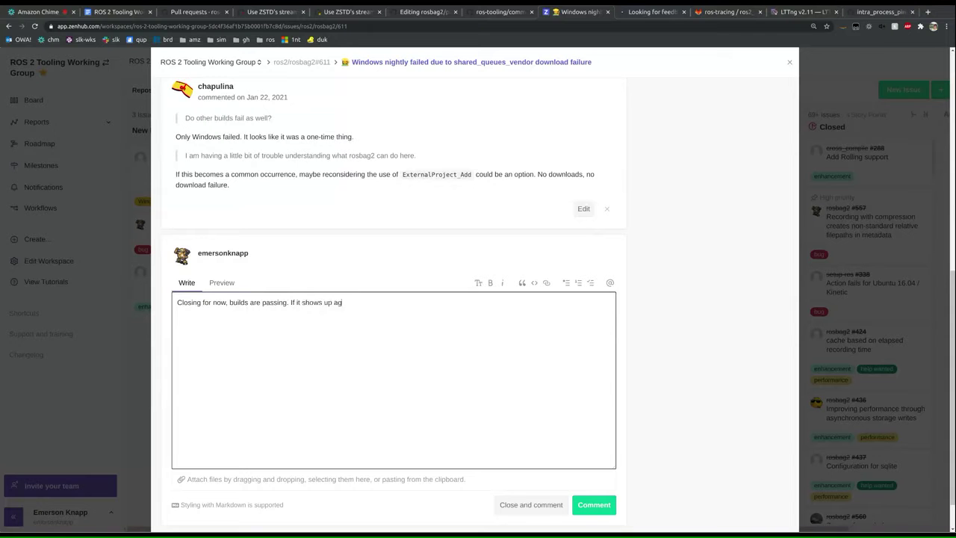
text(ain we can reopen.)
scroll(520, 460, down, 1)
click(520, 460)
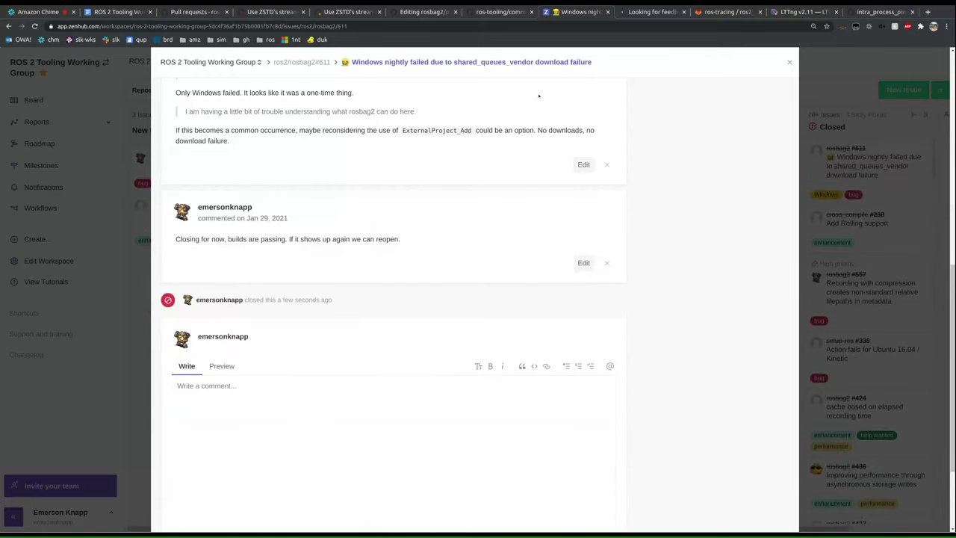
scroll(629, 204, up, 2)
scroll(630, 204, up, 3)
scroll(630, 204, up, 2)
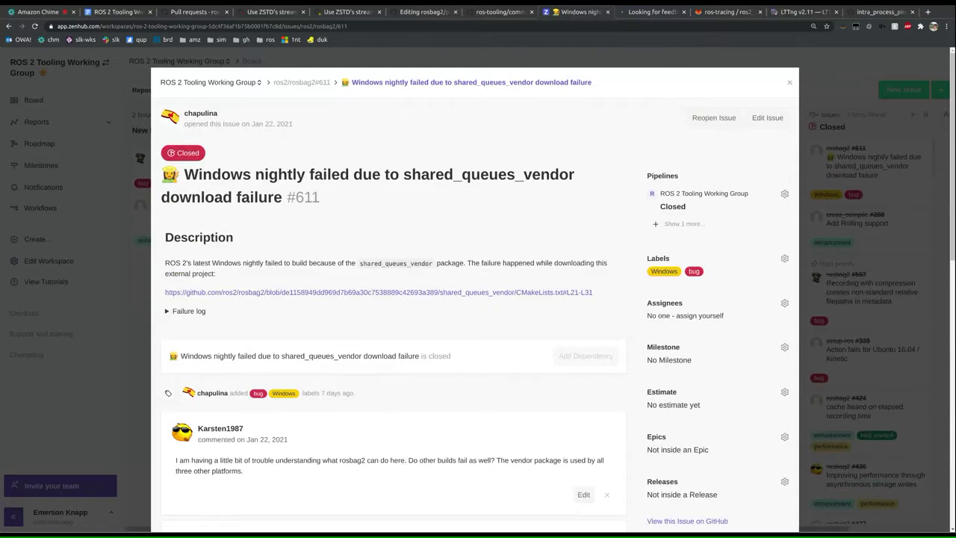
key(Escape)
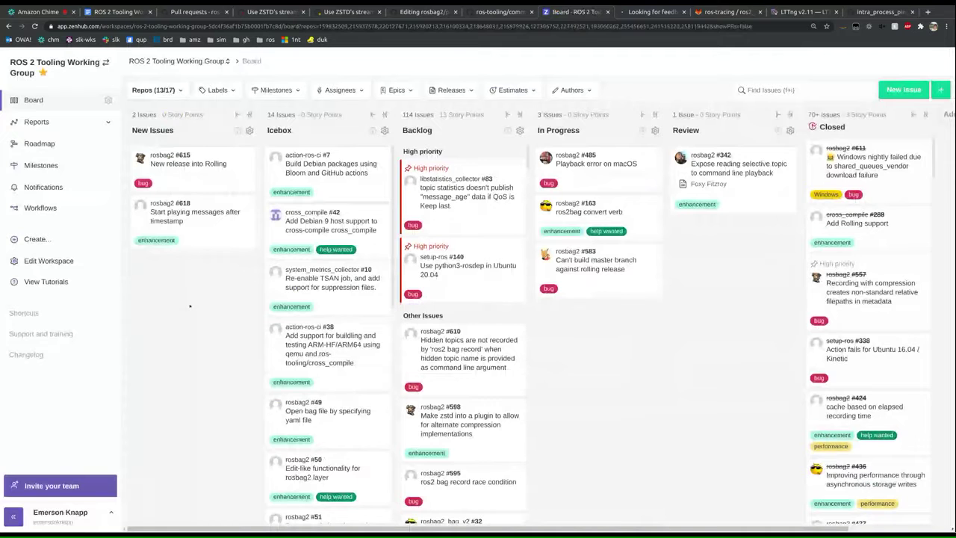
Open rosbag2 issue #615, then bring up the ros-tooling.github.io dashboard and examine the project and released package build statuses.
click(174, 162)
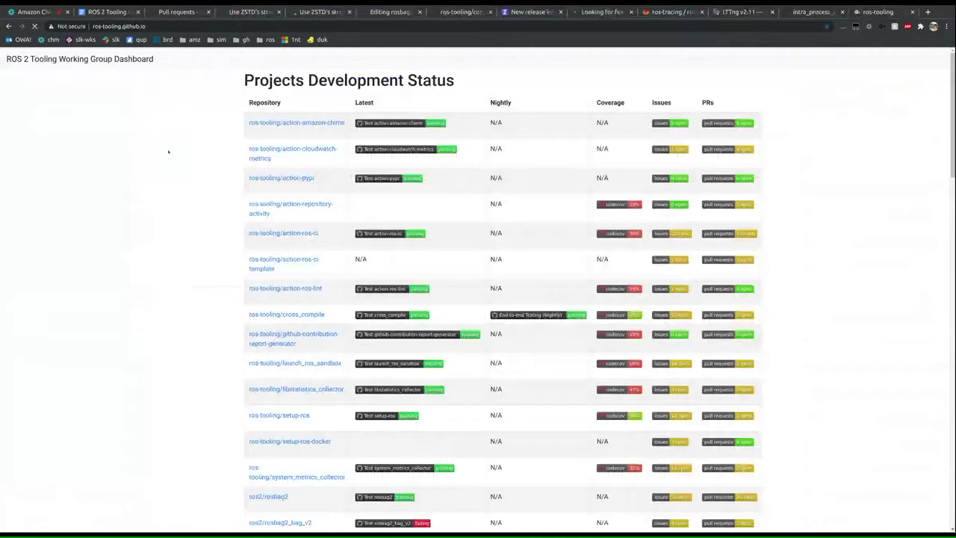
scroll(128, 167, down, 3)
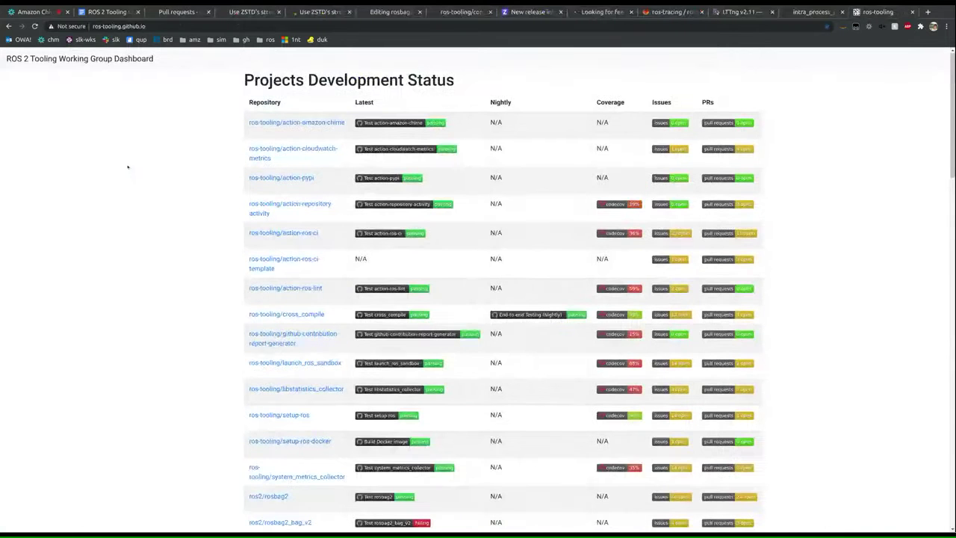
scroll(274, 248, down, 5)
drag(284, 190, 413, 190)
click(162, 234)
scroll(162, 234, down, 15)
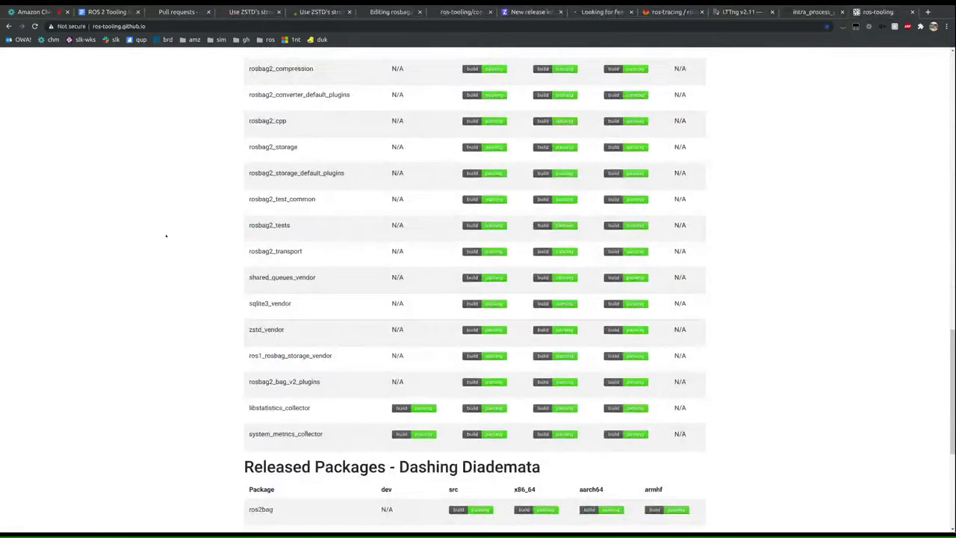
scroll(165, 235, up, 4)
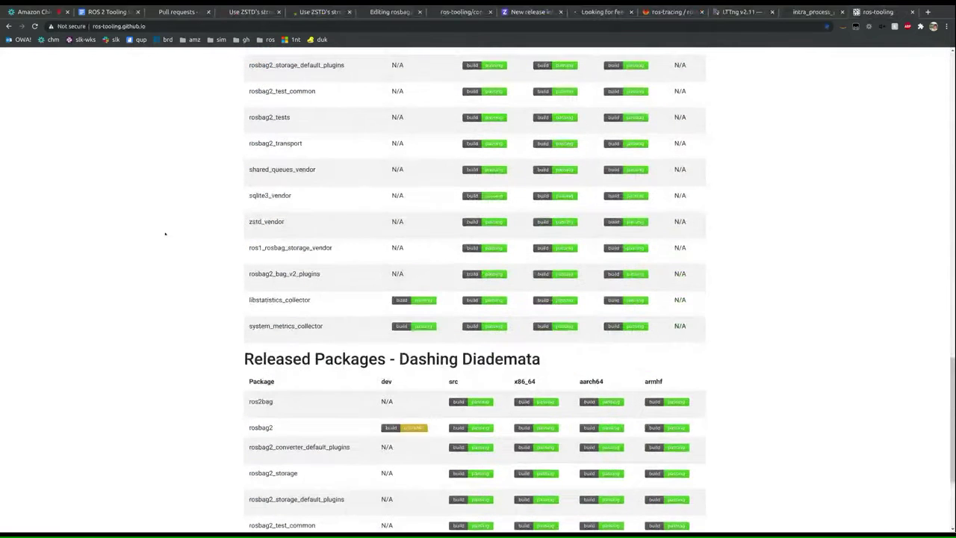
scroll(164, 235, up, 5)
scroll(160, 237, down, 7)
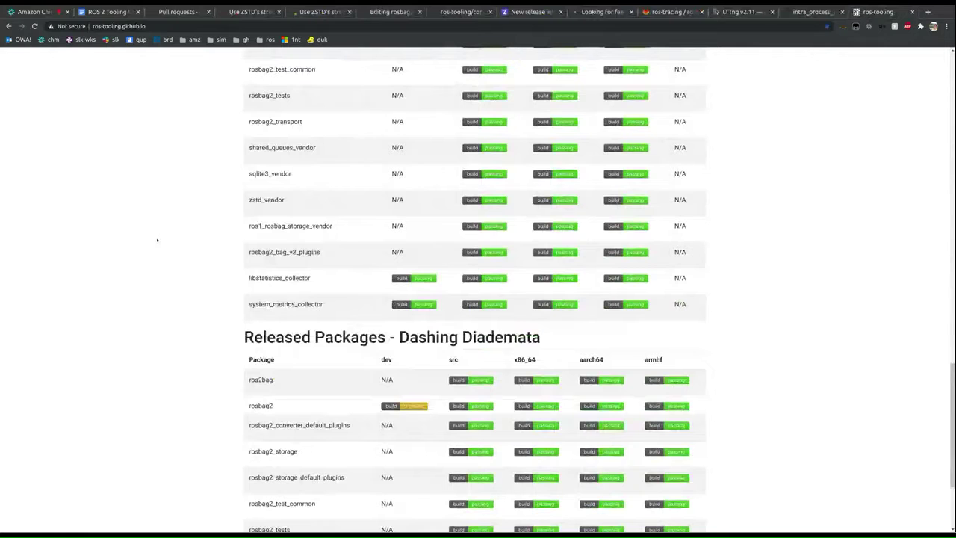
scroll(156, 240, up, 3)
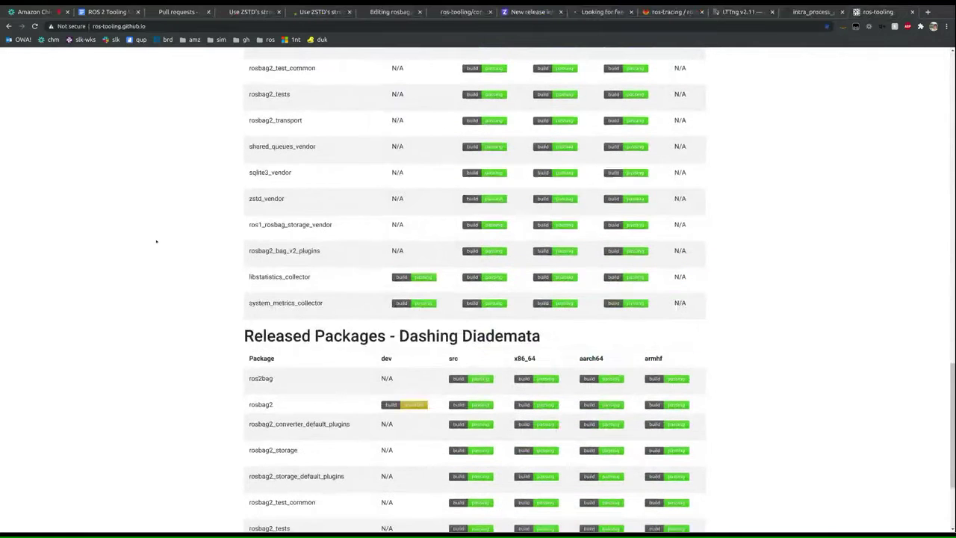
Examine the Rolling Ridley released packages table and the repository statuses above it on the dashboard.
scroll(156, 241, up, 20)
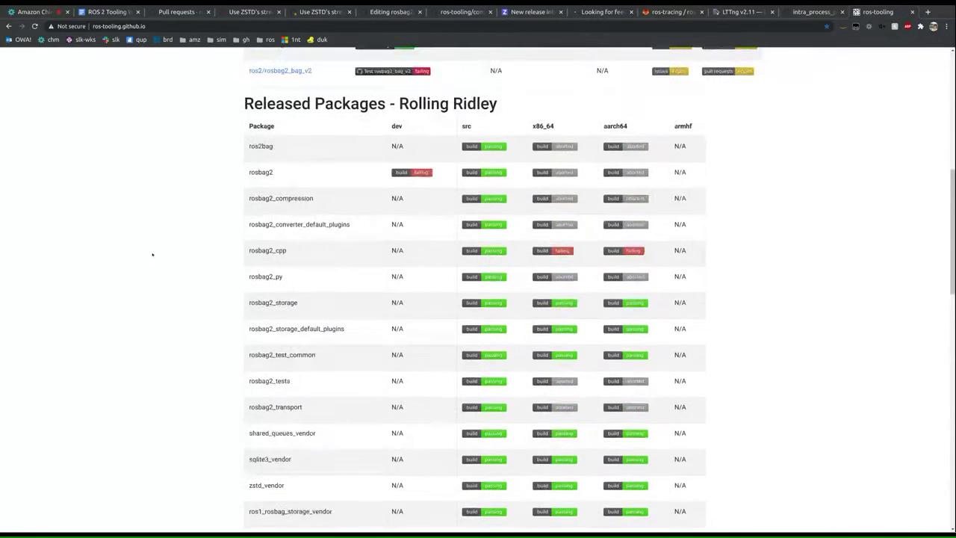
scroll(152, 255, up, 1)
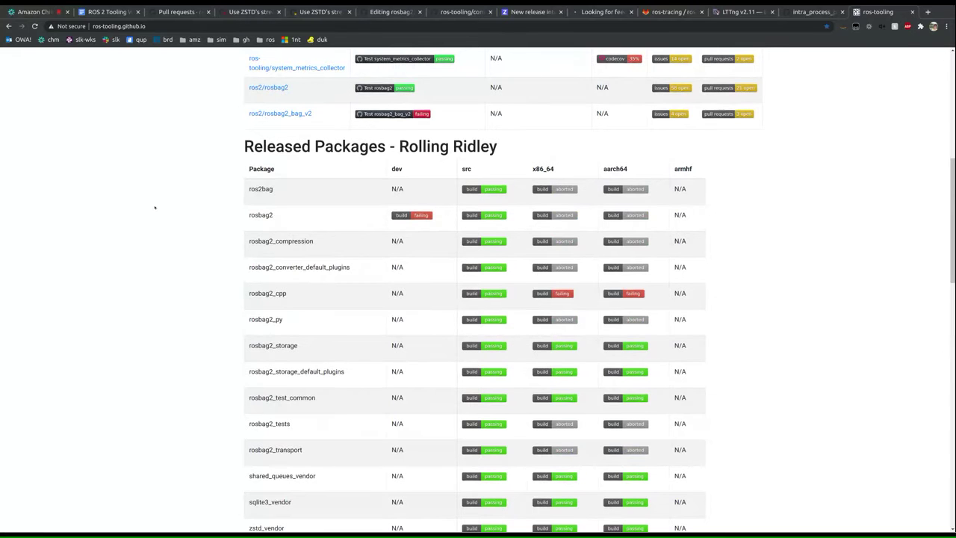
scroll(155, 208, up, 3)
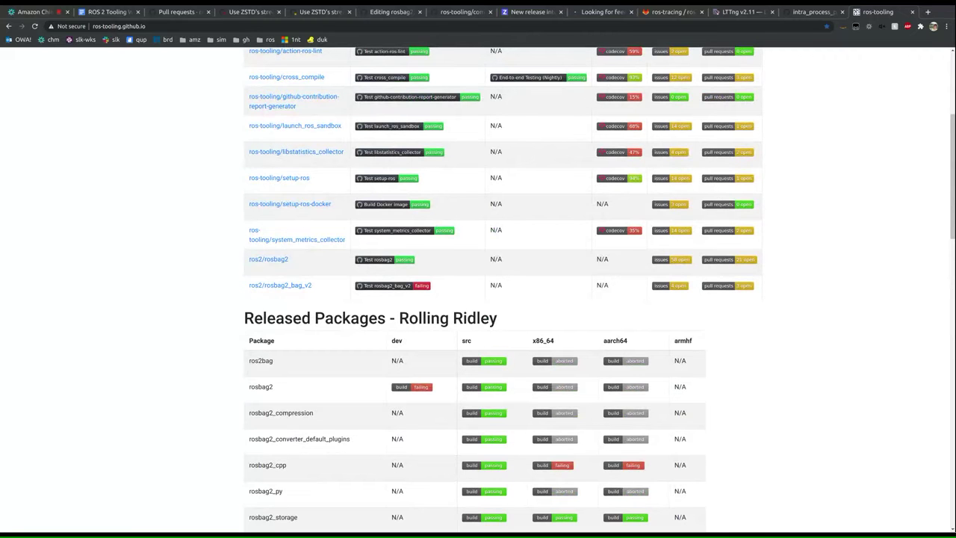
scroll(499, 211, down, 3)
mouse_move(389, 211)
mouse_down()
mouse_move(500, 212)
mouse_move(387, 203)
mouse_up()
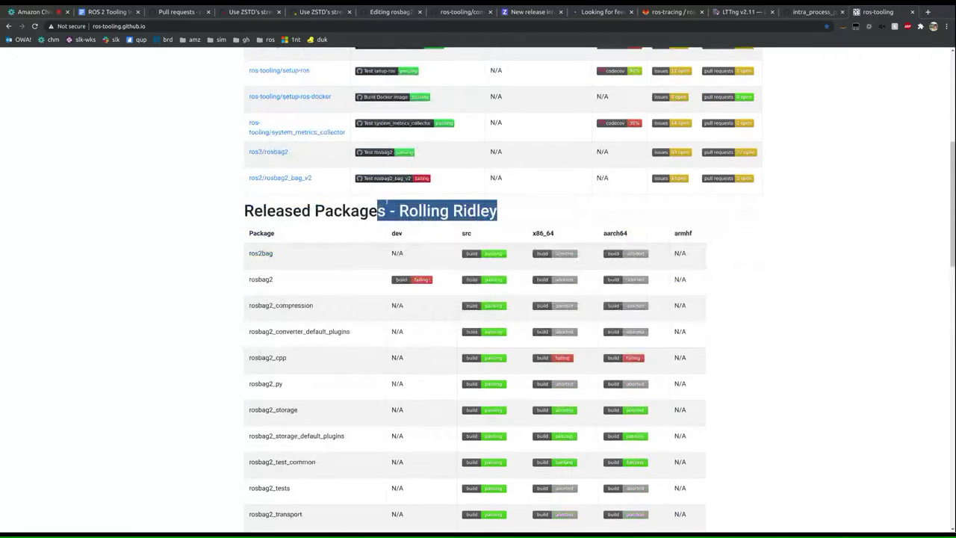
click(386, 203)
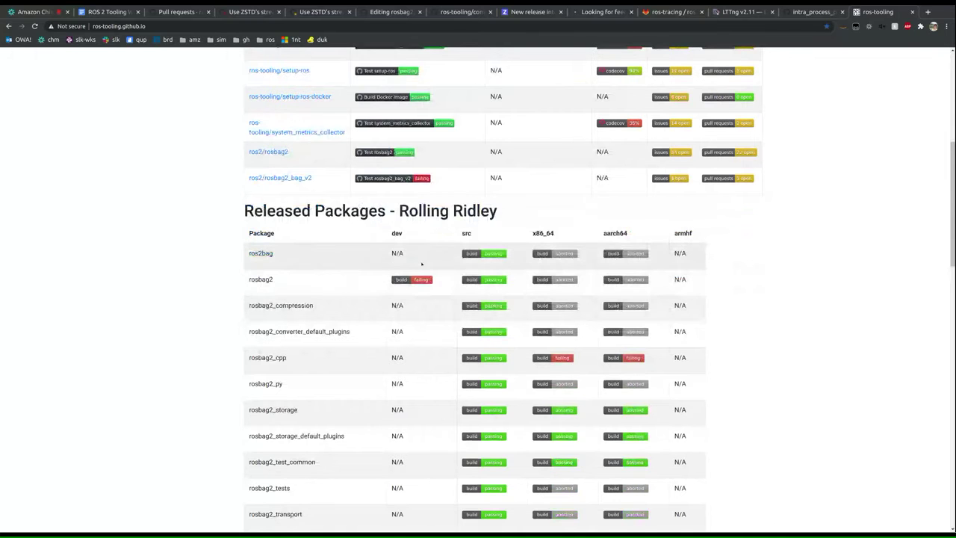
Open the Jenkins job behind rosbag2's Rolling Ridley dev build in a new tab and examine its build history.
scroll(418, 273, down, 1)
middle_click(422, 237)
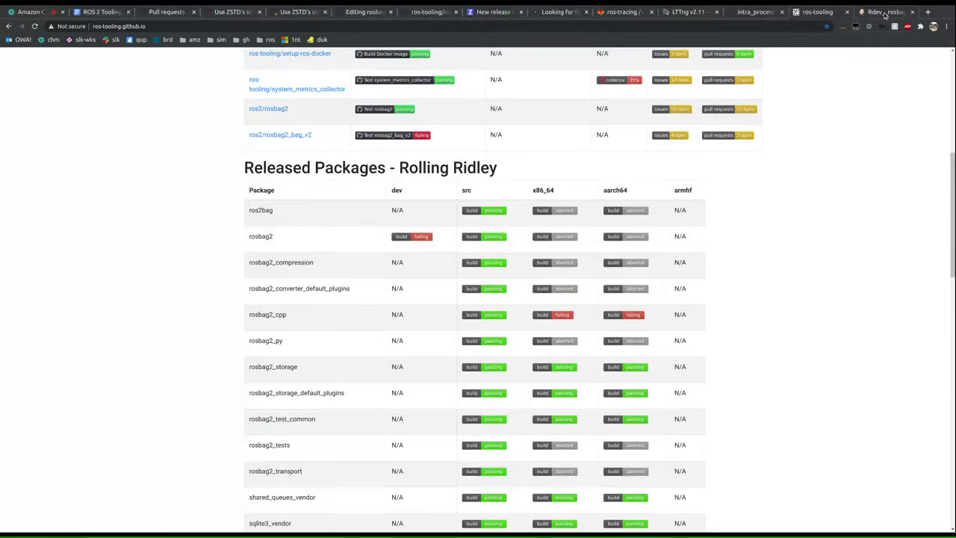
click(885, 12)
scroll(329, 278, down, 3)
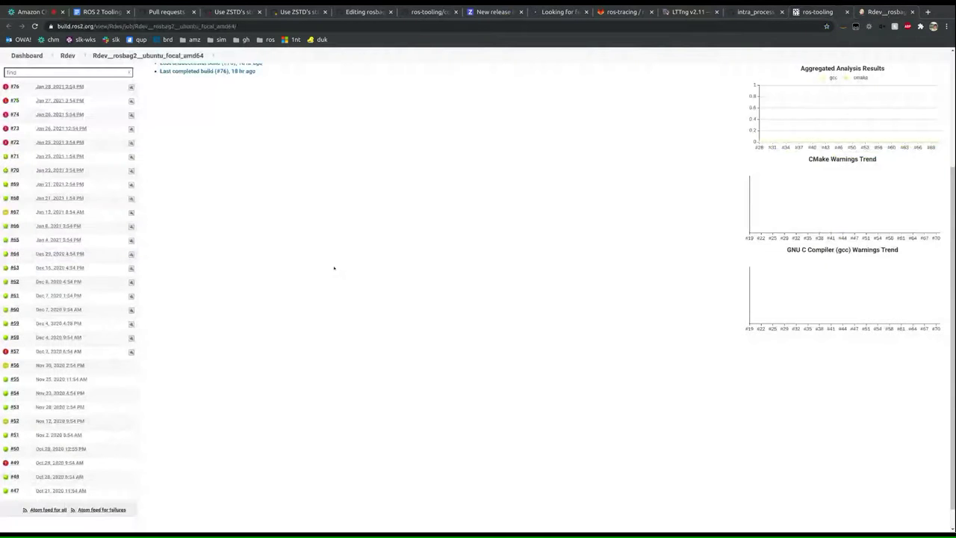
scroll(334, 268, up, 3)
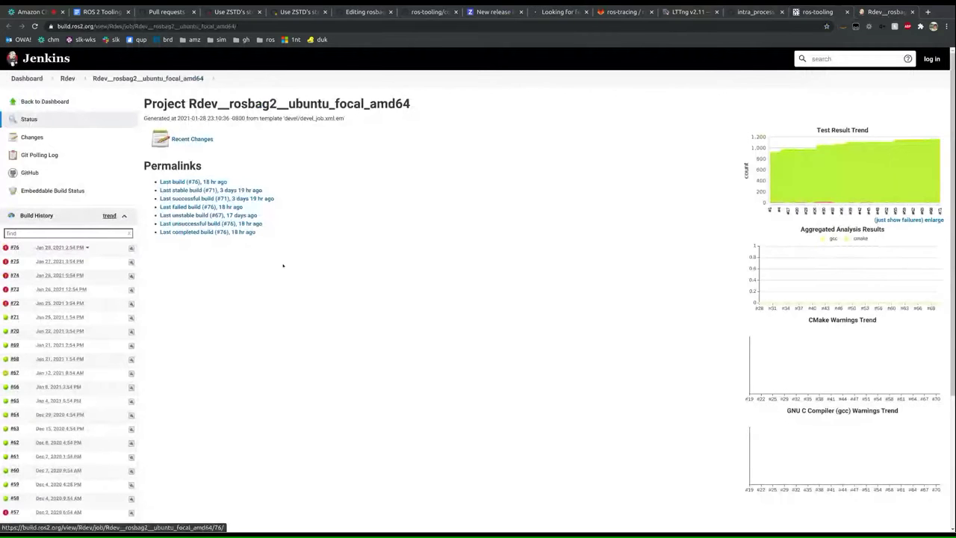
Open build #76 of the rosbag2 Rolling dev job and examine its console output.
click(4, 247)
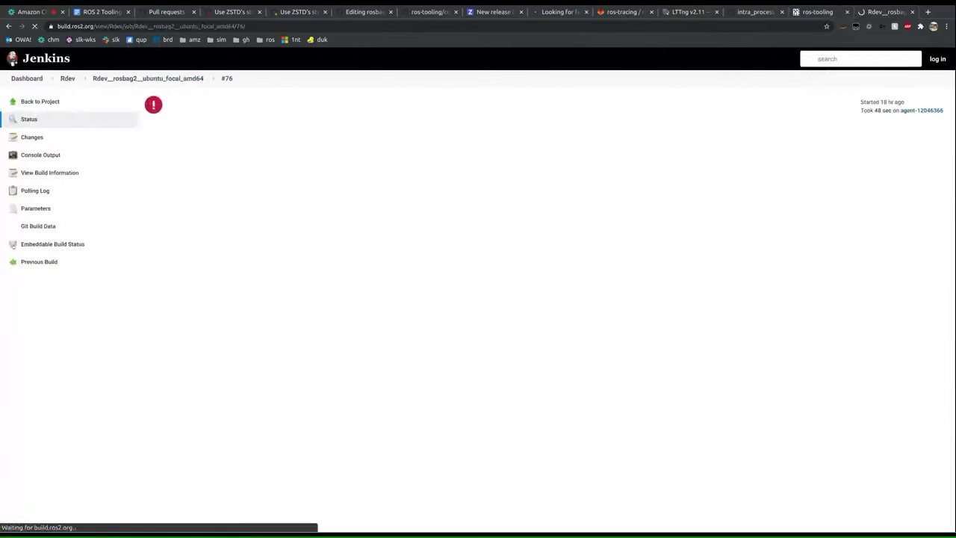
click(84, 154)
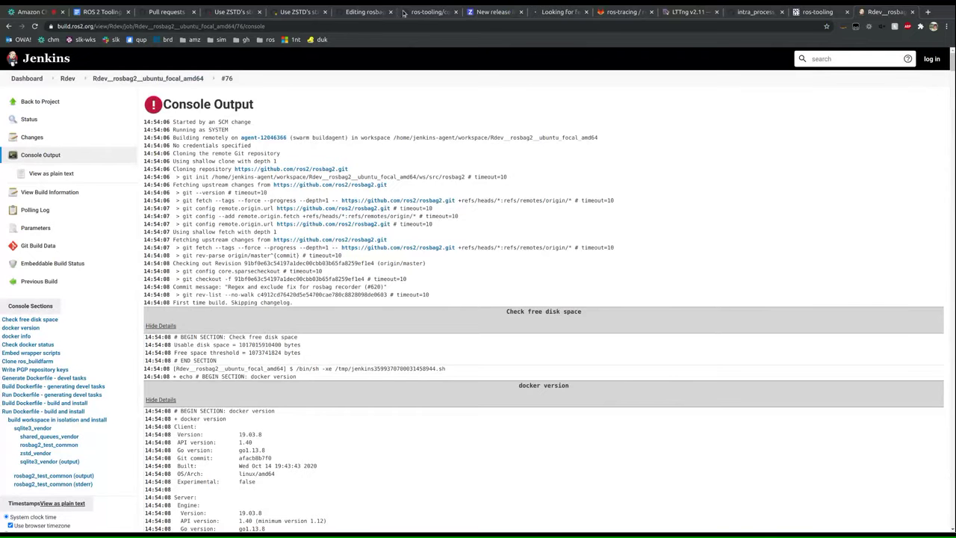
Move rosbag2 issue #615 to the In Progress pipeline in ZenHub and return to the board.
click(361, 13)
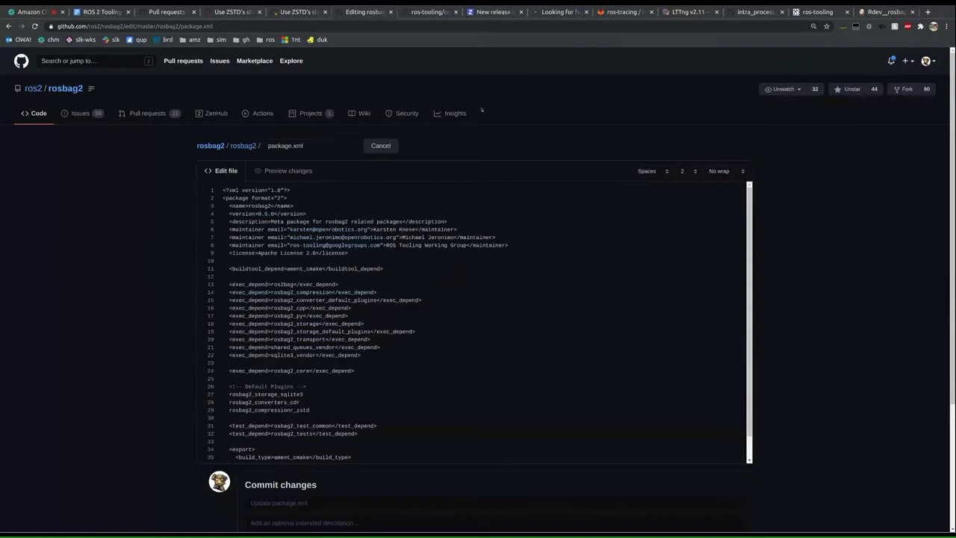
click(499, 12)
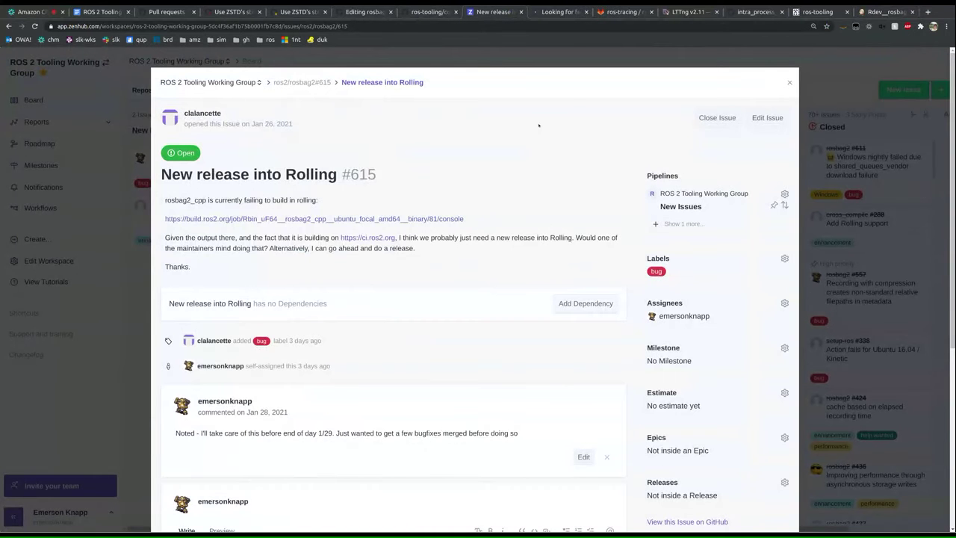
click(680, 206)
click(664, 308)
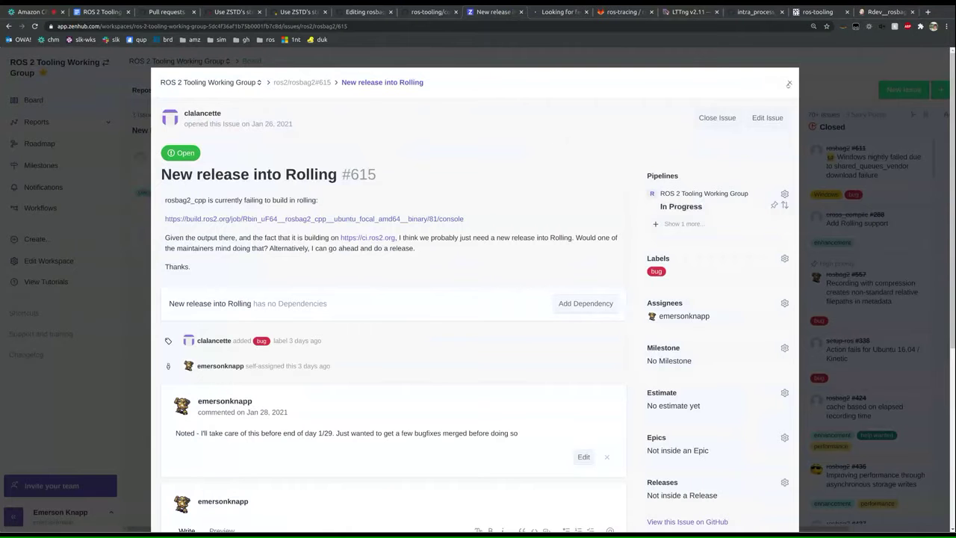
click(788, 83)
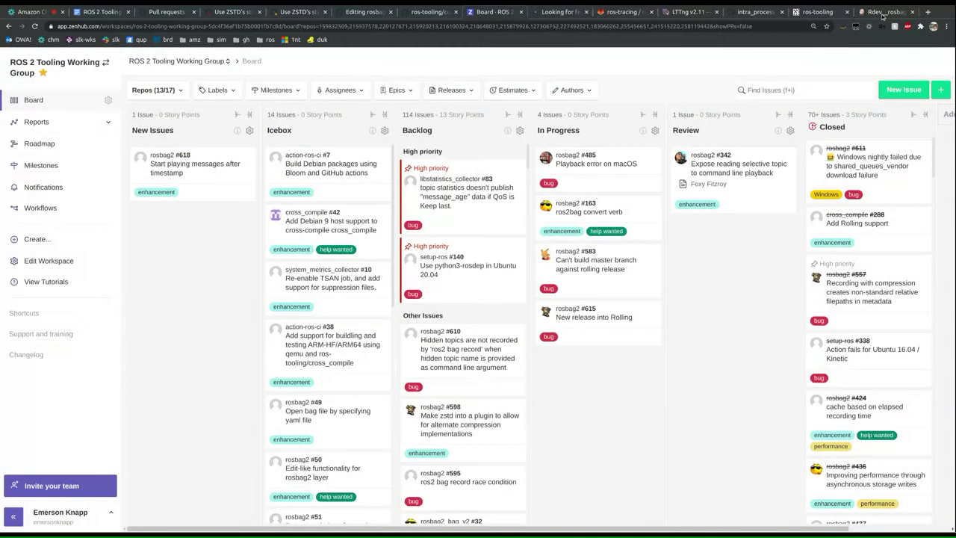
Review rosbag2's dev build status in the dashboard's Rolling Ridley table and close the Jenkins console page.
click(817, 12)
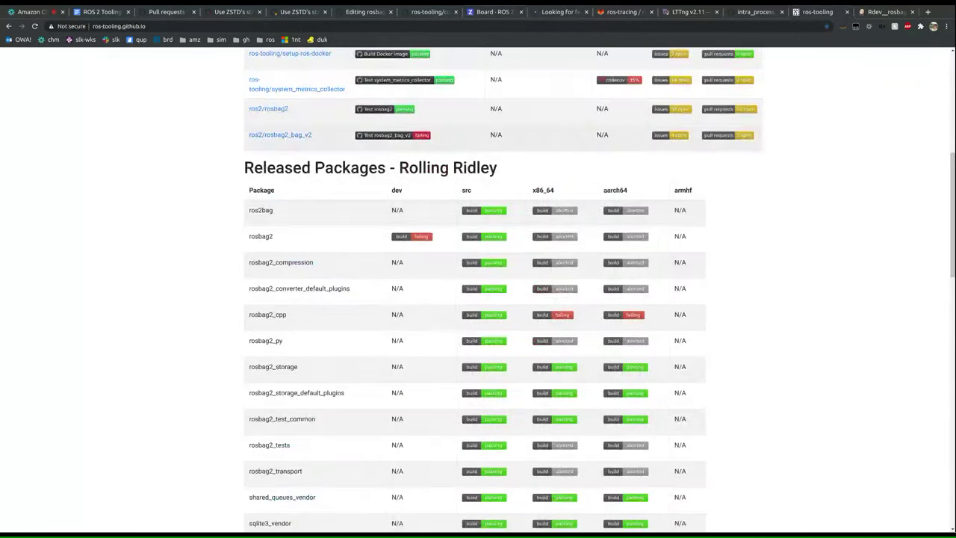
drag(266, 167, 302, 296)
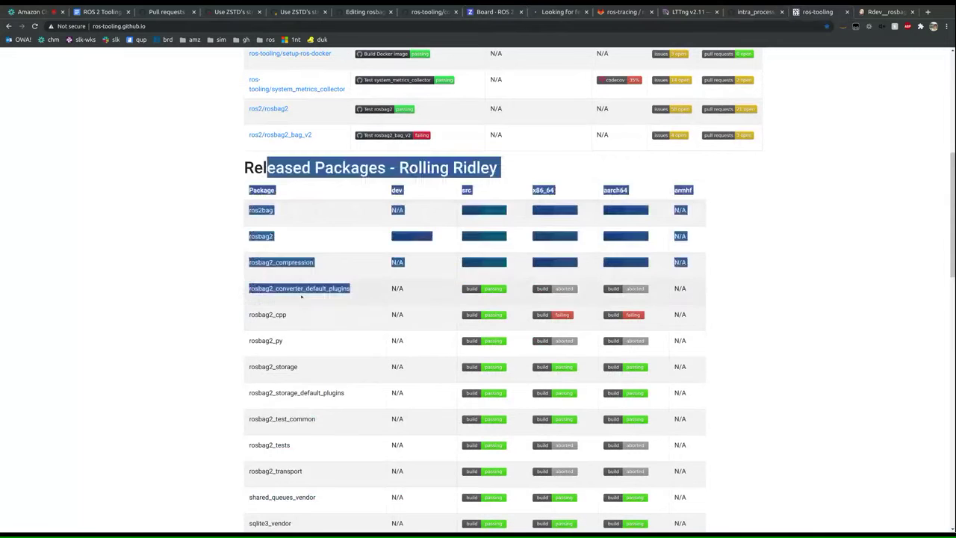
click(399, 236)
drag(400, 236, 438, 239)
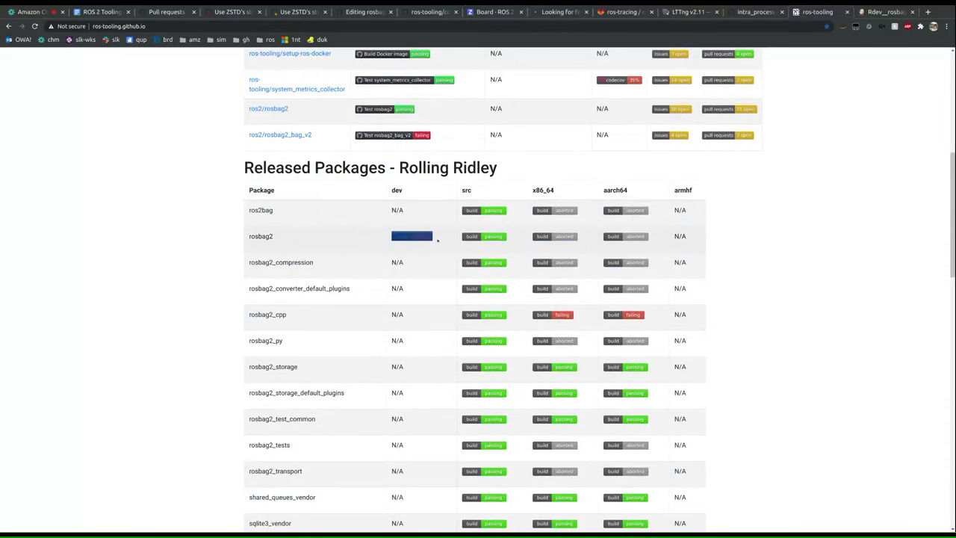
click(360, 239)
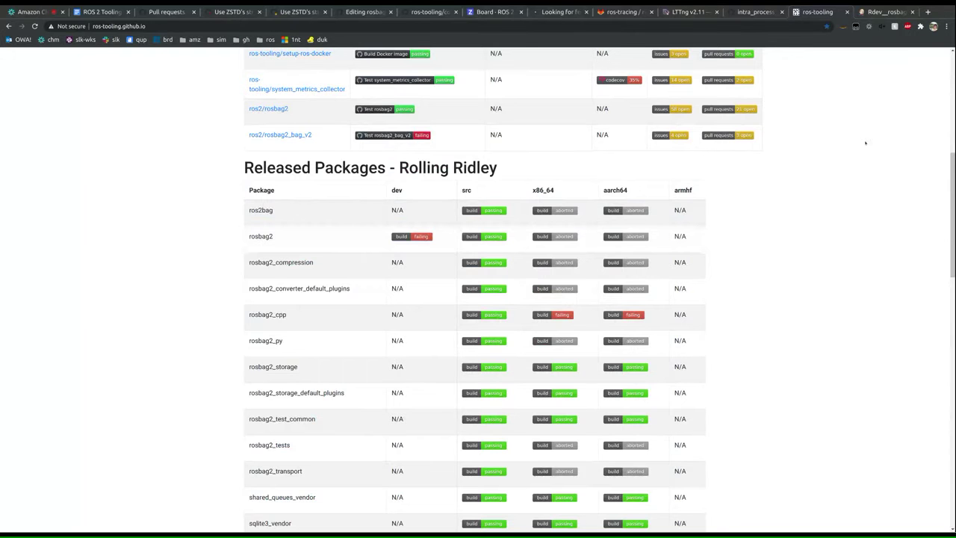
key(ctrl+Tab)
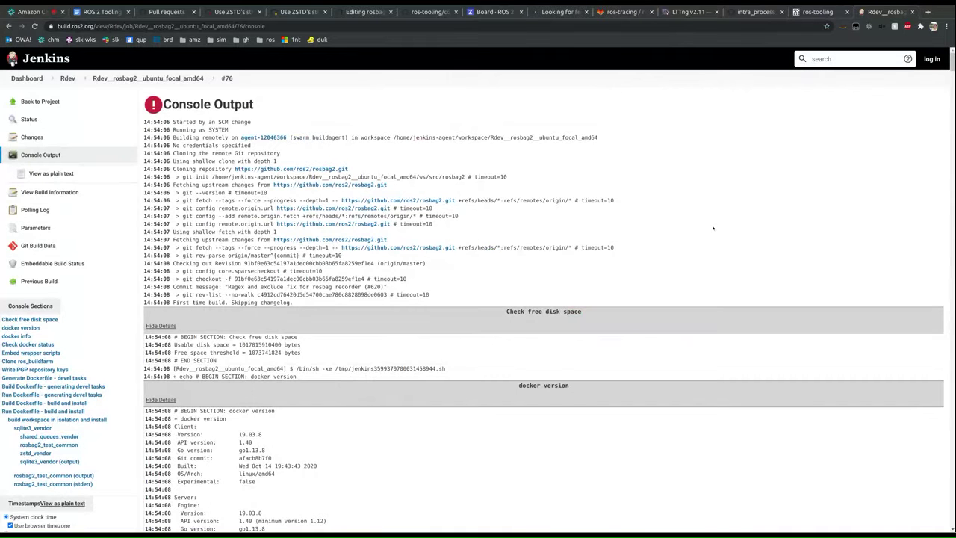
key(ctrl+w)
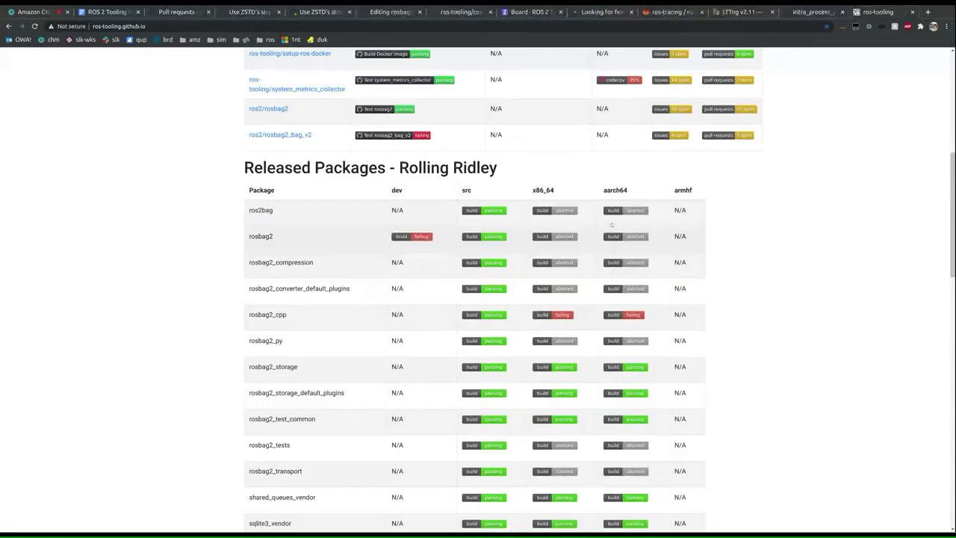
Examine the Released Packages section and the Projects Development Status table on the dashboard.
double_click(387, 166)
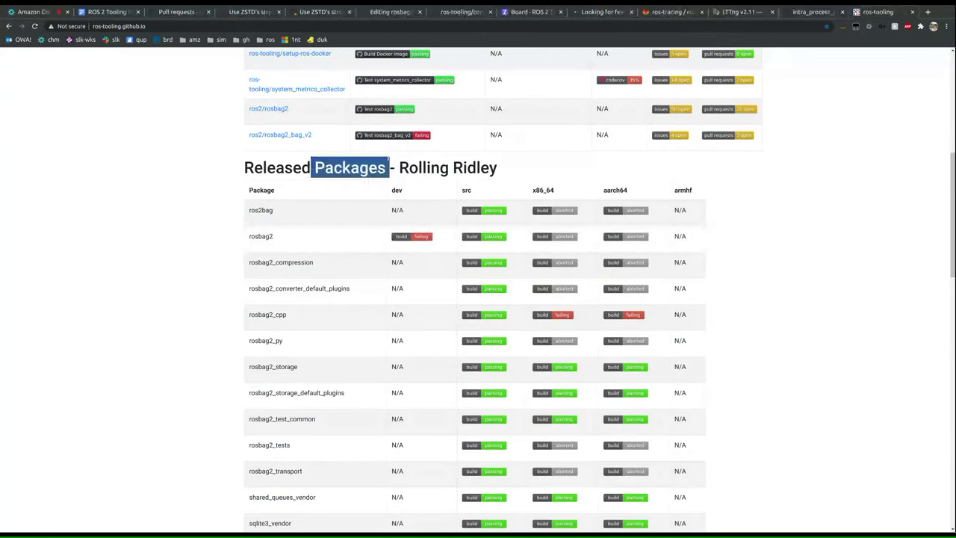
click(647, 243)
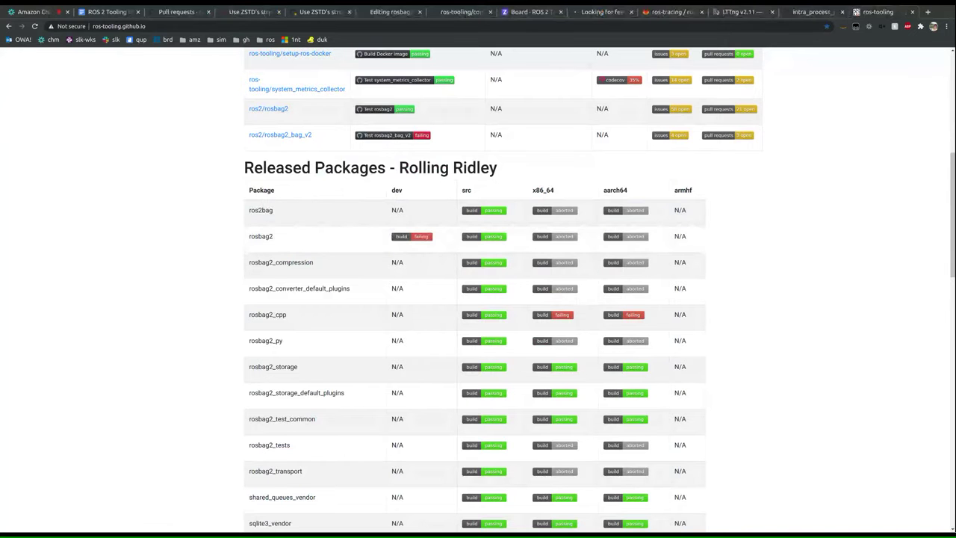
scroll(478, 298, down, 3)
key(Home)
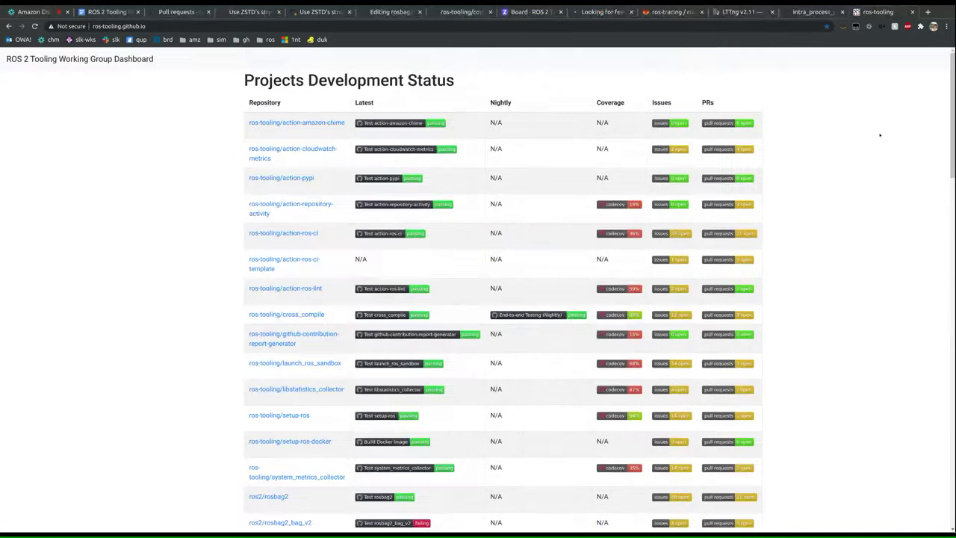
scroll(871, 135, down, 2)
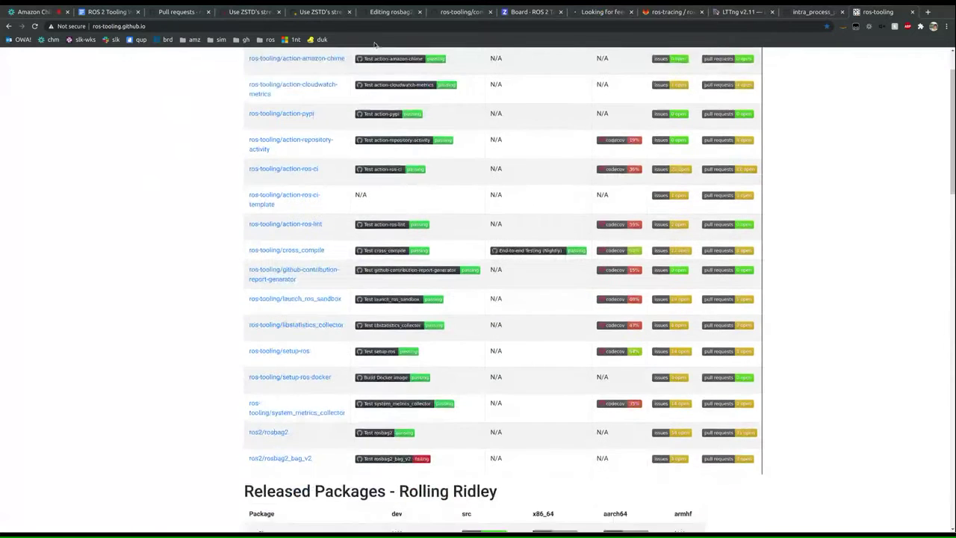
Open new rosbag2 issue #618 from the ZenHub board and look through it down to its linked pull request.
click(519, 12)
click(161, 166)
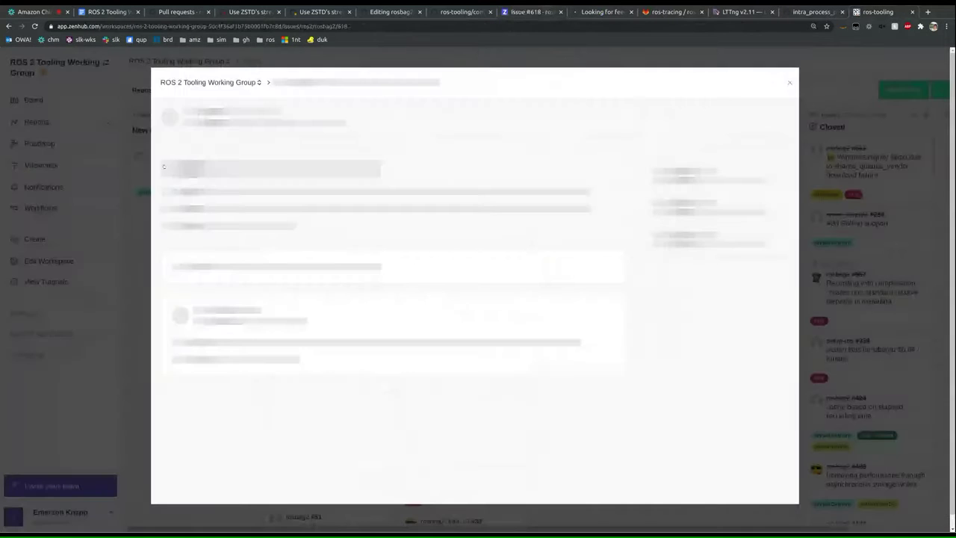
scroll(613, 187, down, 5)
scroll(613, 187, down, 5)
scroll(595, 250, down, 1)
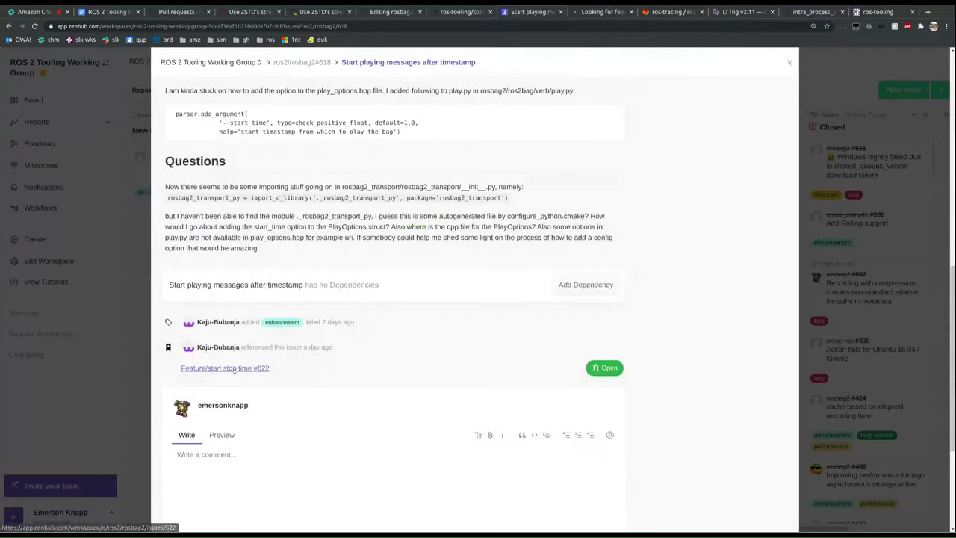
View the GitHub profile of the contributor who referenced issue #618, and close it again.
middle_click(205, 347)
click(556, 11)
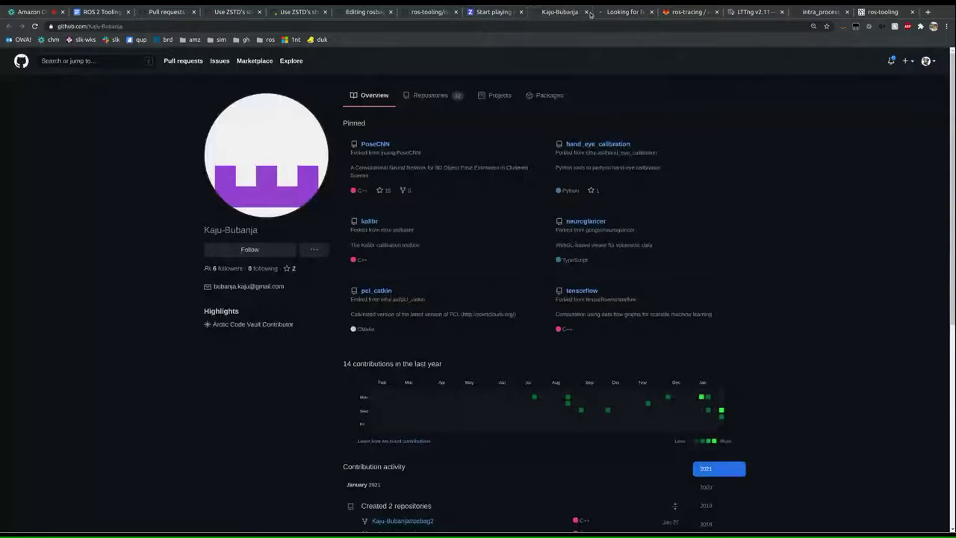
click(586, 12)
Open linked pull request #622 in a new tab, and read issue #618's description, implementation notes, testing notes and questions.
middle_click(225, 368)
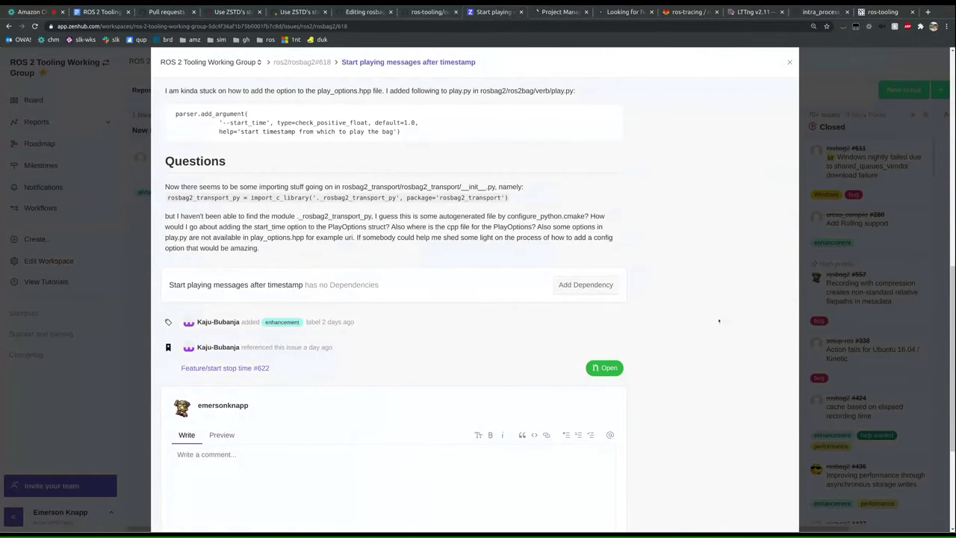
scroll(720, 320, up, 4)
double_click(245, 401)
click(245, 401)
scroll(254, 298, up, 3)
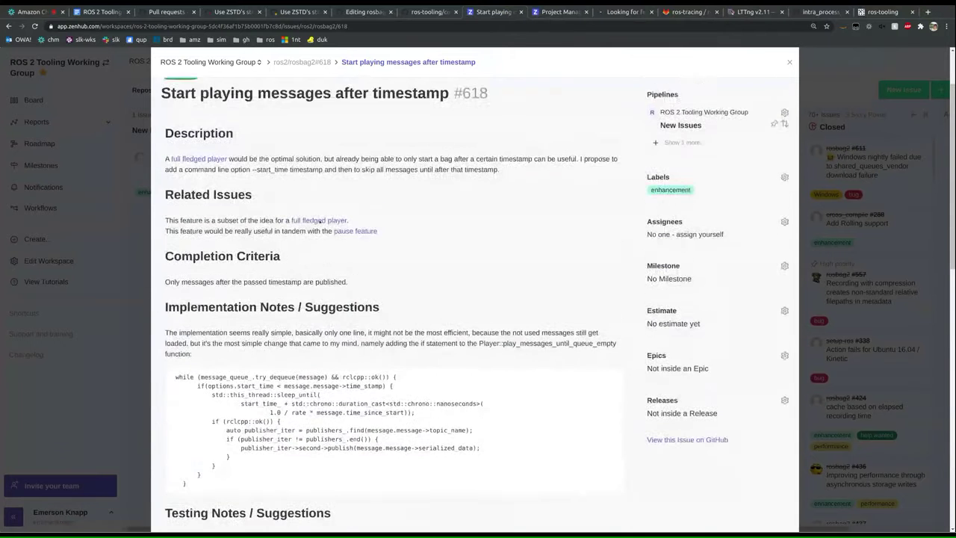
scroll(264, 168, up, 3)
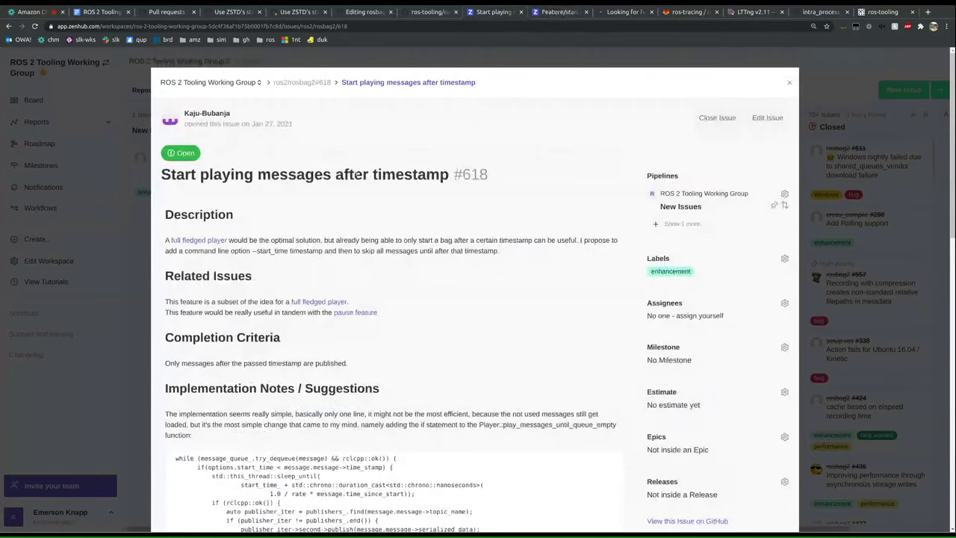
scroll(552, 284, down, 5)
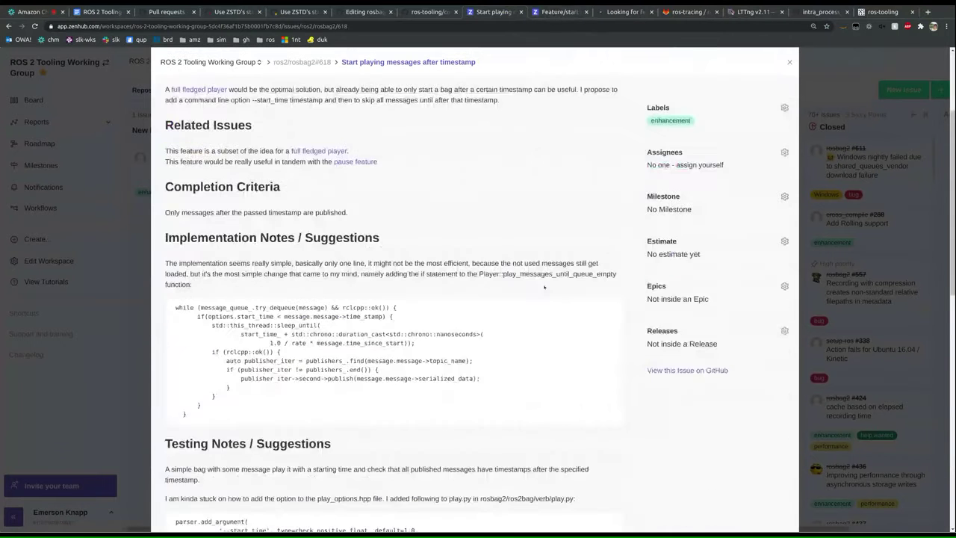
scroll(647, 315, down, 2)
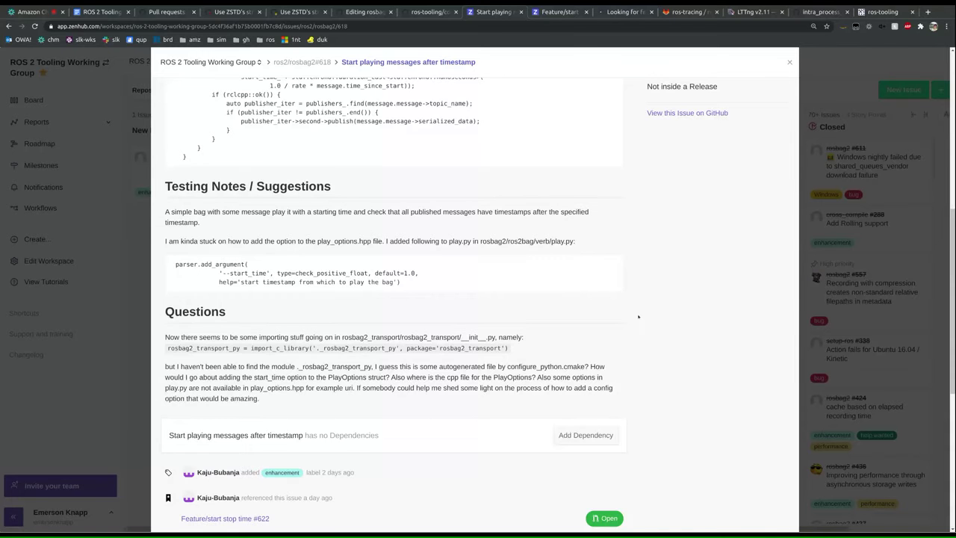
scroll(638, 316, up, 5)
View pull request #622 "Feature/start stop time" on GitHub and close its ZenHub page.
click(556, 15)
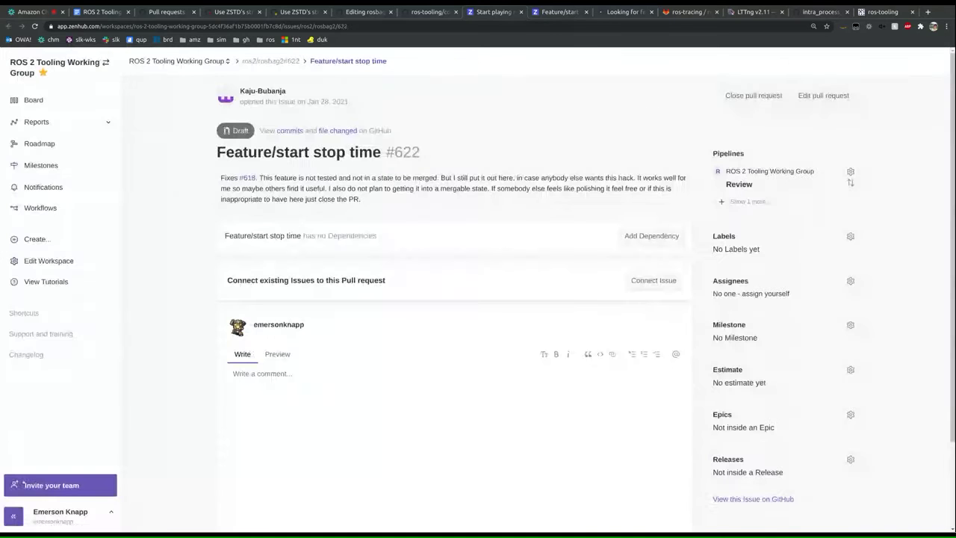
click(781, 499)
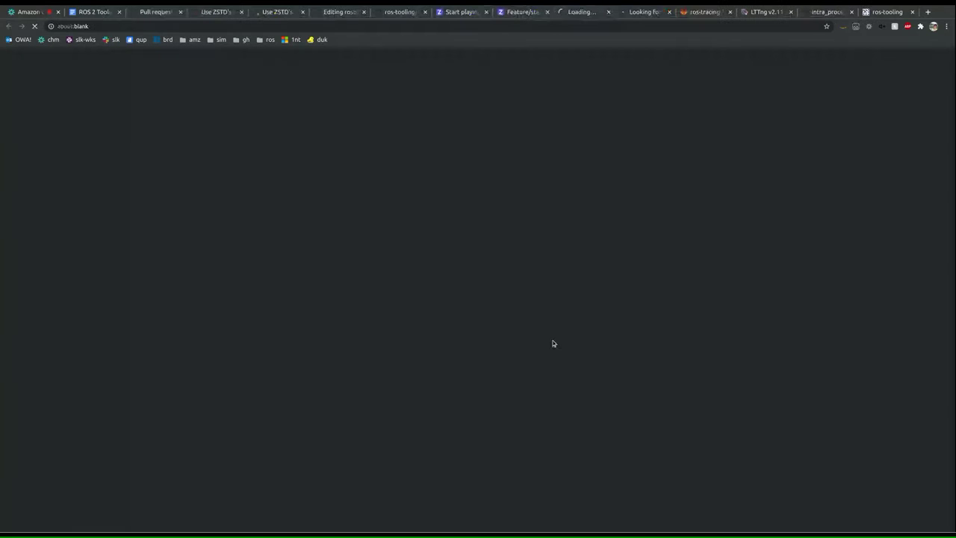
key(ctrl+w)
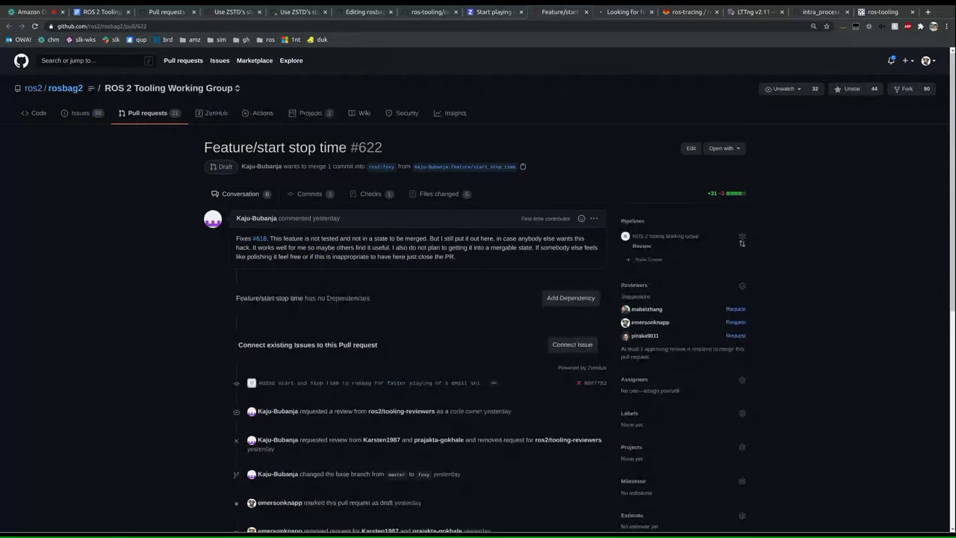
Open the rosbag2 issues list in a new tab and look through the open issues.
middle_click(80, 113)
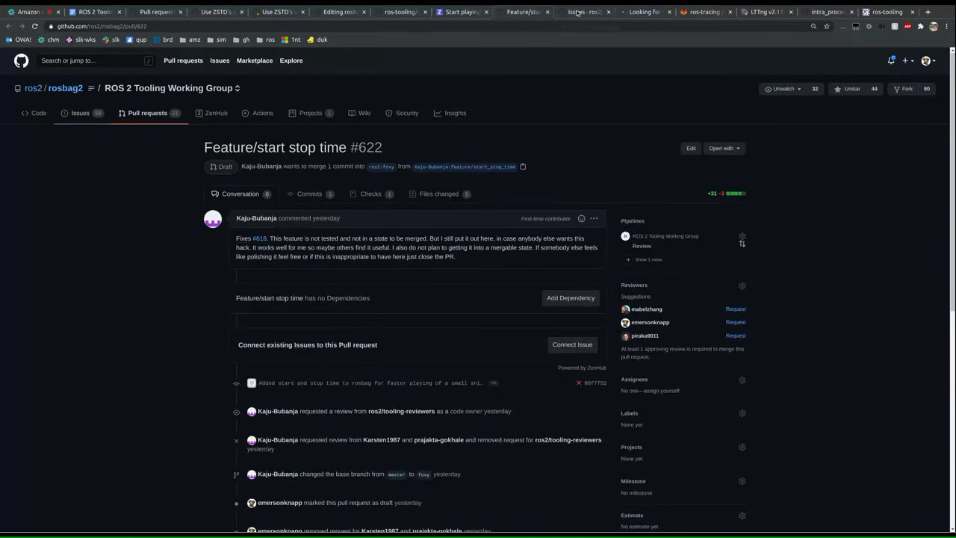
click(577, 12)
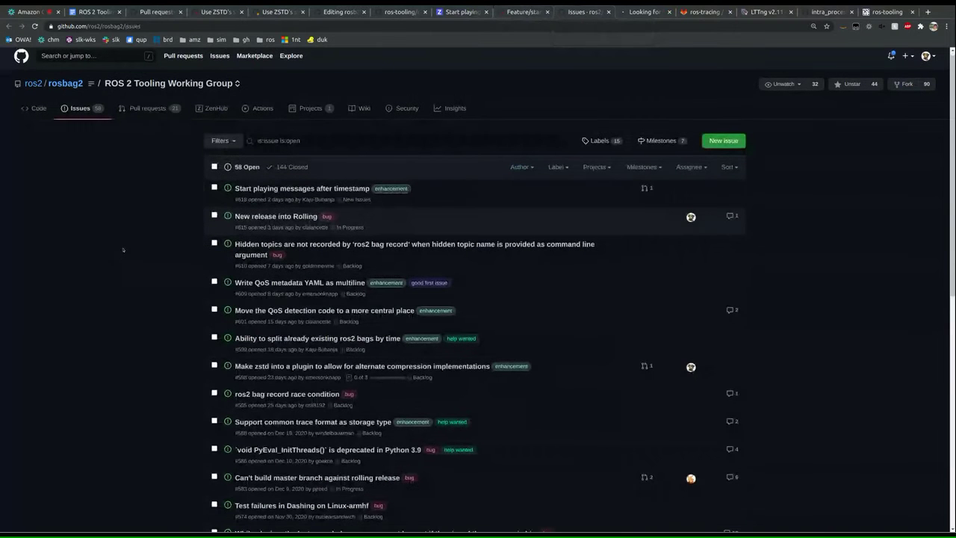
scroll(124, 250, down, 3)
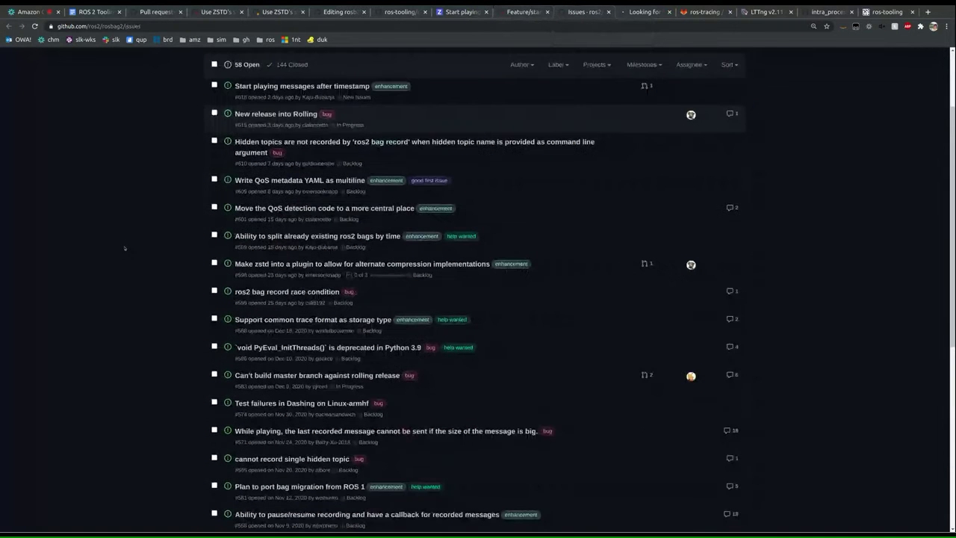
scroll(123, 247, down, 1)
scroll(124, 243, down, 2)
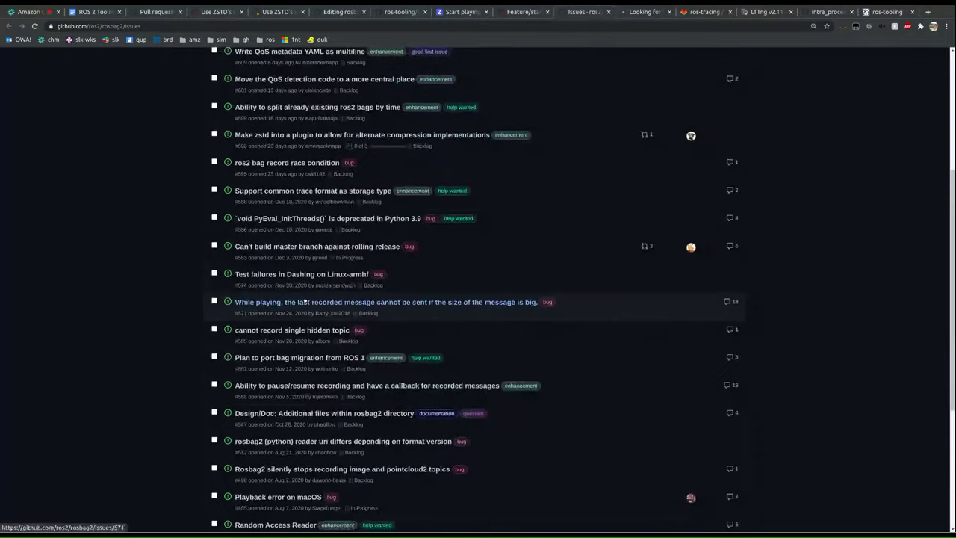
scroll(164, 274, down, 2)
scroll(179, 262, up, 5)
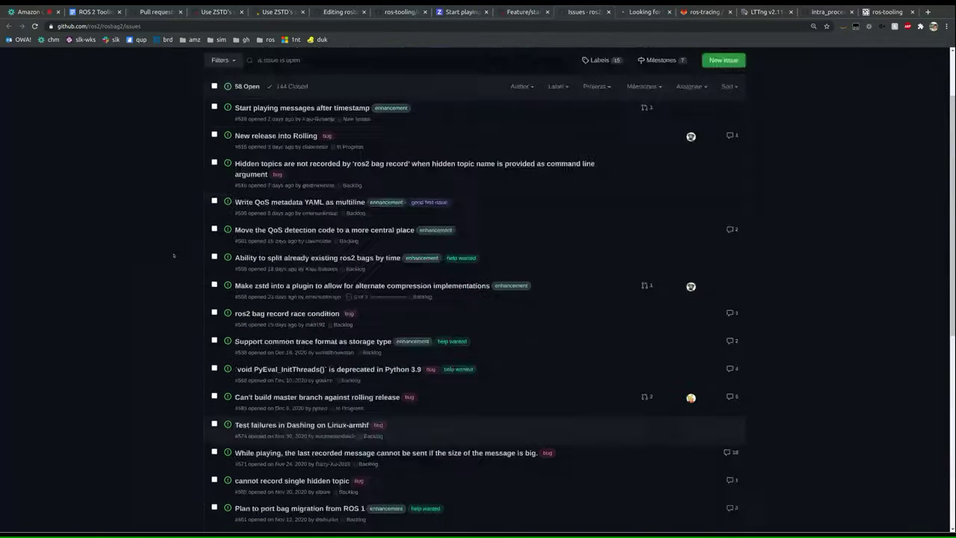
Search the open rosbag2 issues for "random" and open the Random Access Reader issue in a new tab.
click(332, 145)
text(r)
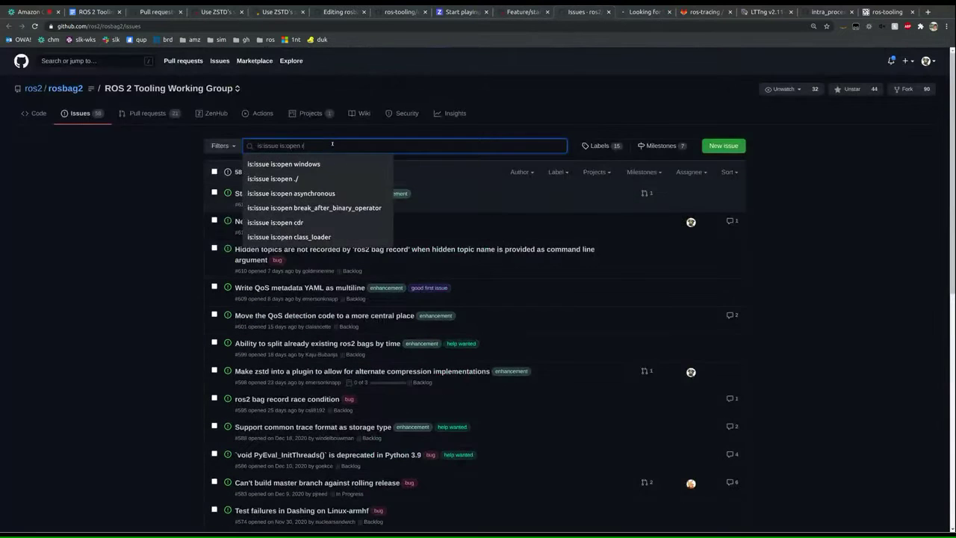
text(andom)
key(Return)
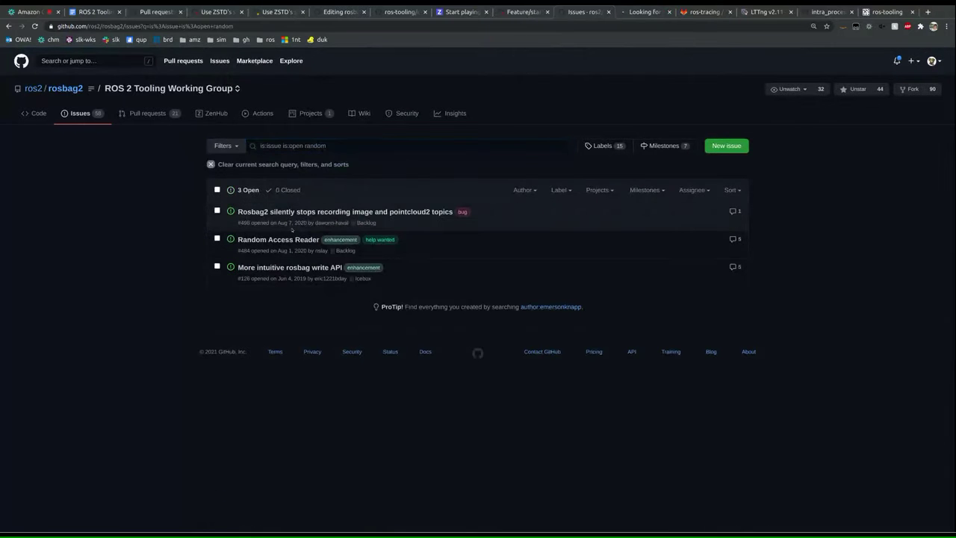
middle_click(275, 240)
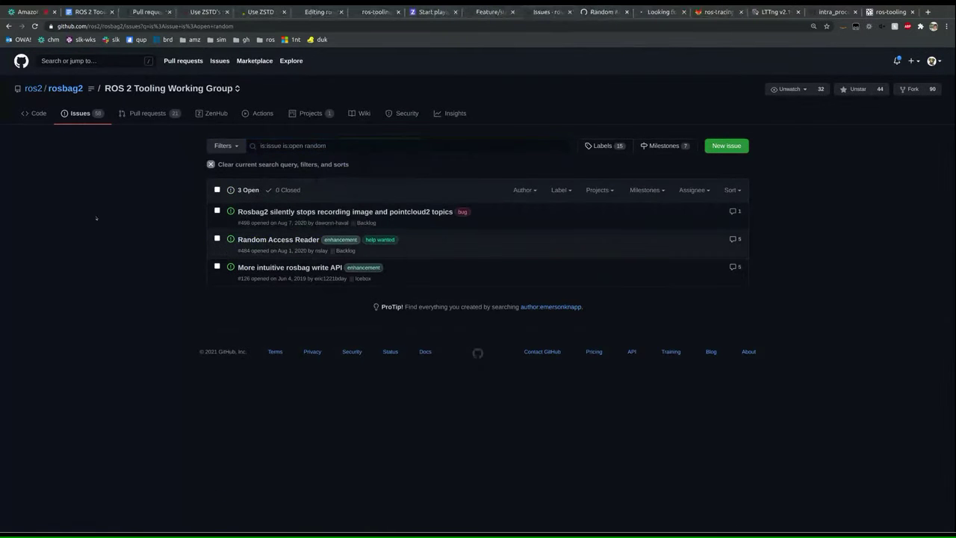
Read the Random Access Reader issue #484, covering its description, implementation notes and the comment discussion.
click(612, 12)
scroll(122, 197, down, 1)
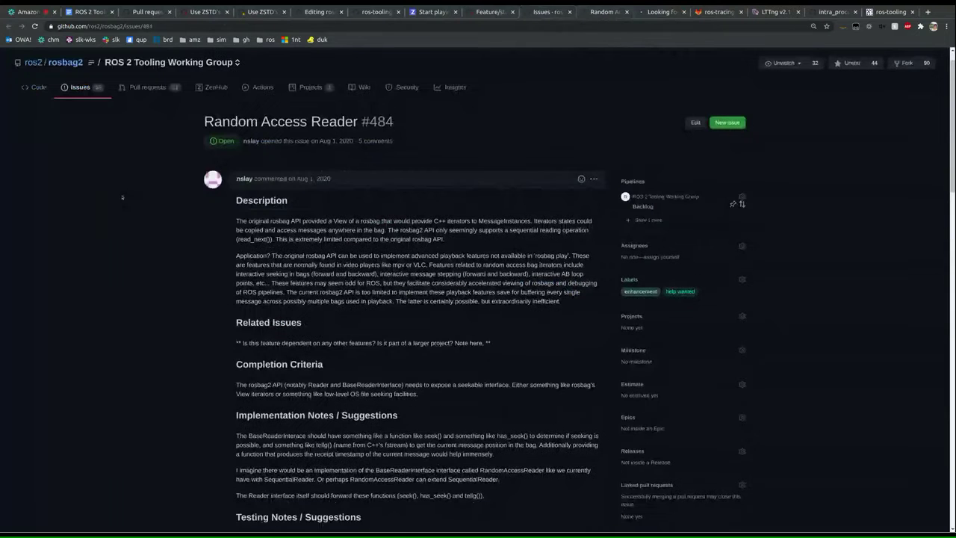
scroll(122, 198, down, 1)
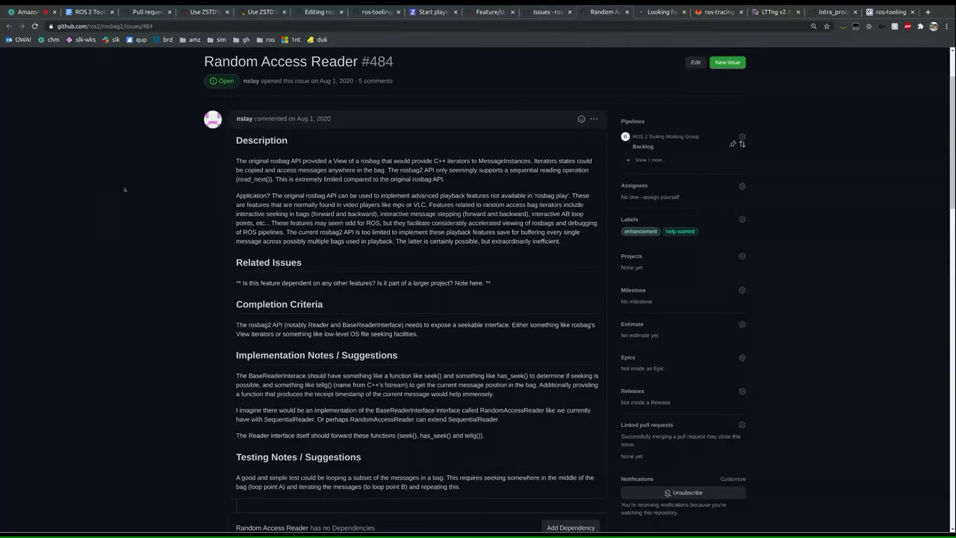
scroll(134, 232, down, 10)
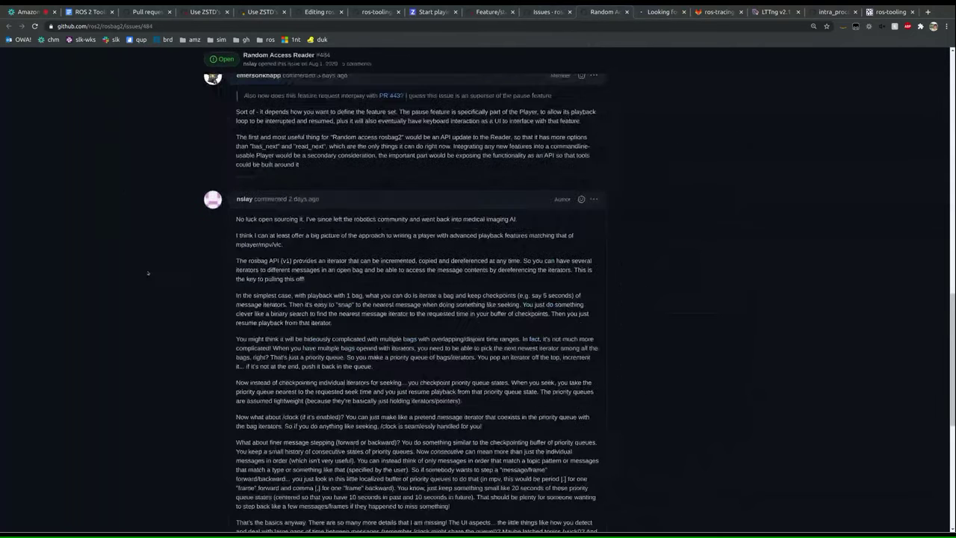
scroll(148, 274, up, 1)
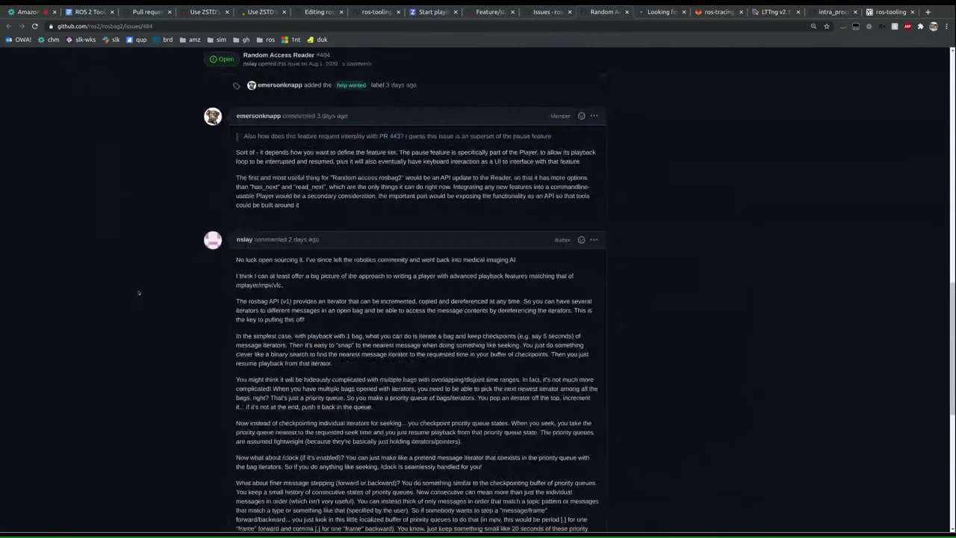
scroll(138, 293, up, 2)
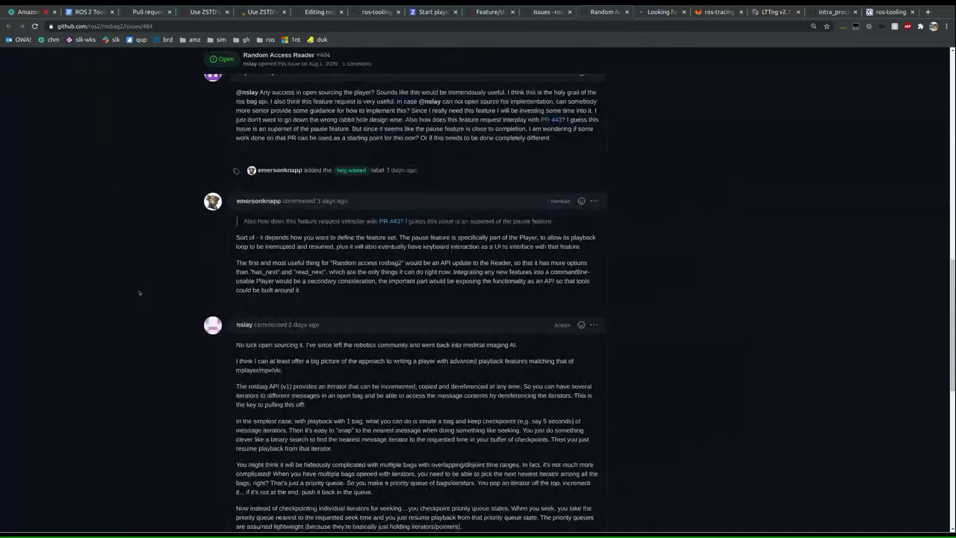
Open pull request #443 from the issue comment in a new tab and skim its conversation.
middle_click(390, 221)
click(622, 13)
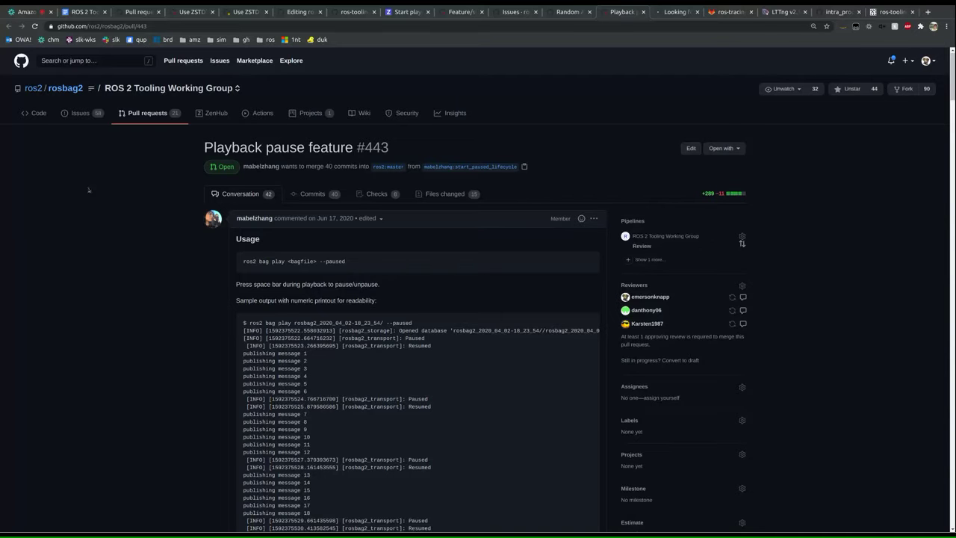
scroll(121, 268, down, 15)
scroll(806, 255, down, 10)
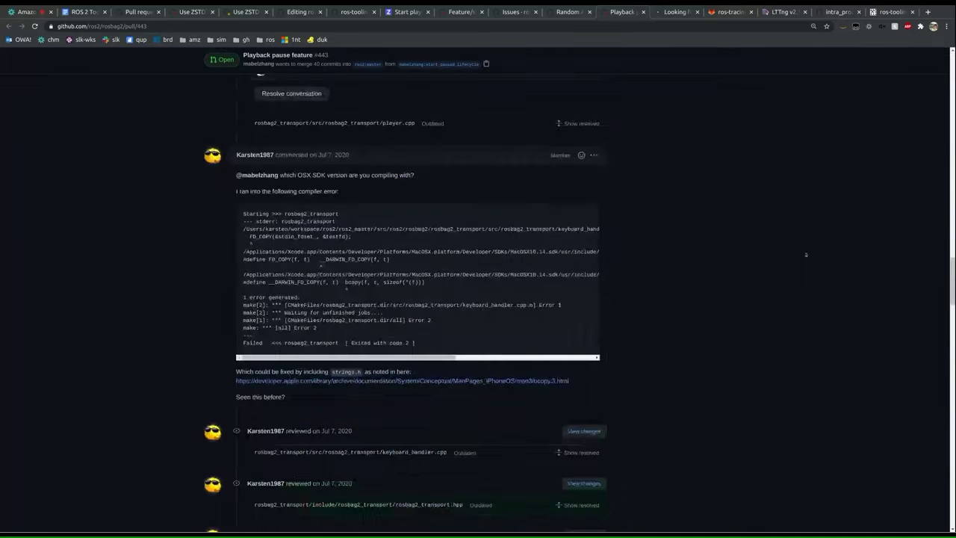
scroll(77, 115, up, 20)
Search the open rosbag2 issues for "pause" and look through the matching issues.
click(77, 115)
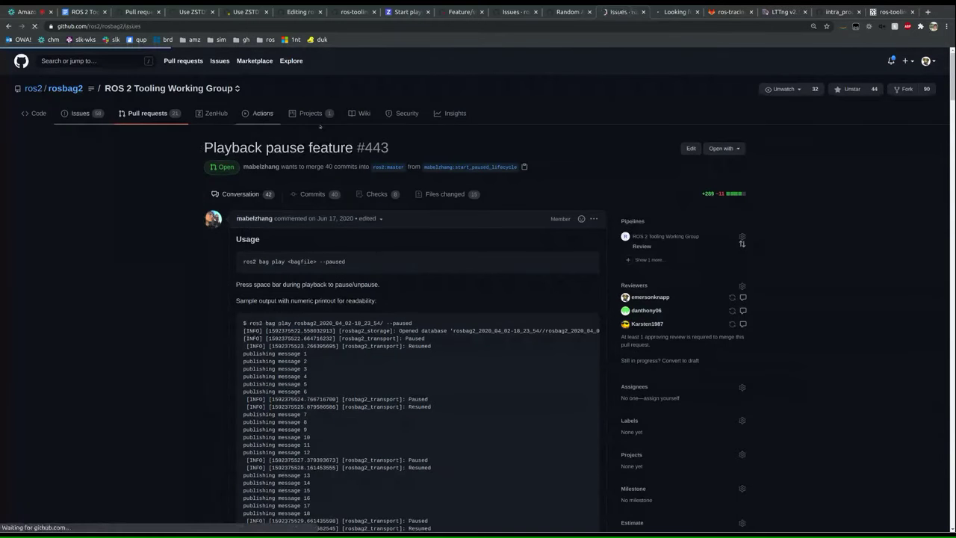
click(359, 145)
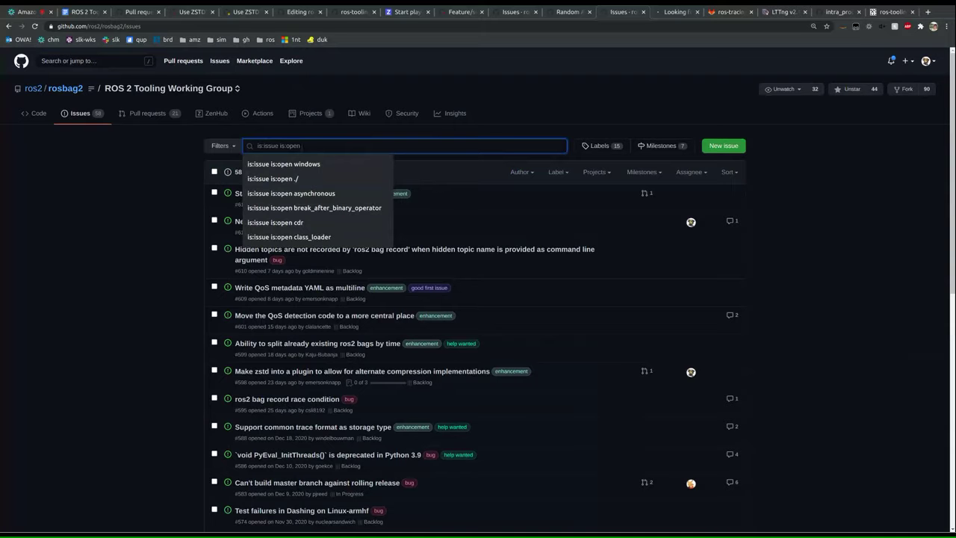
text(pause)
key(Return)
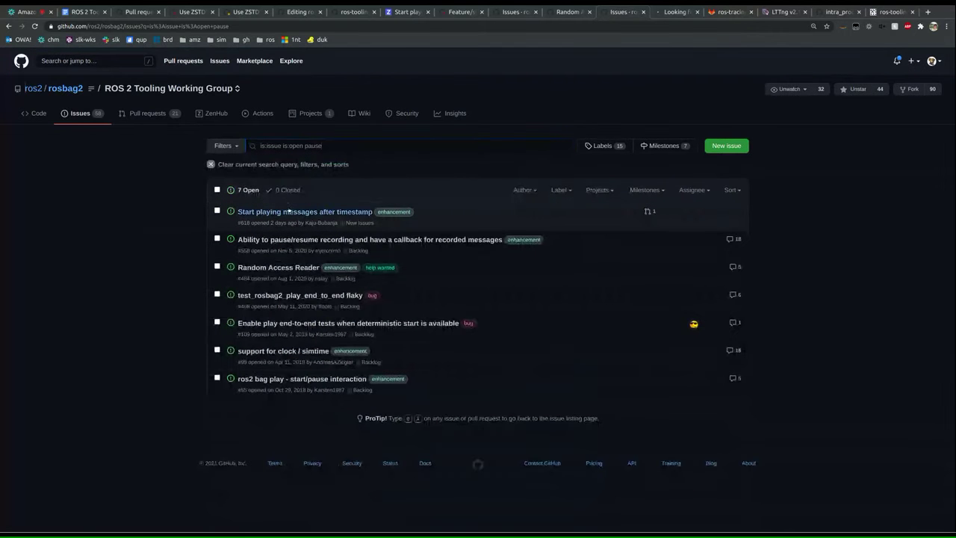
mouse_move(293, 239)
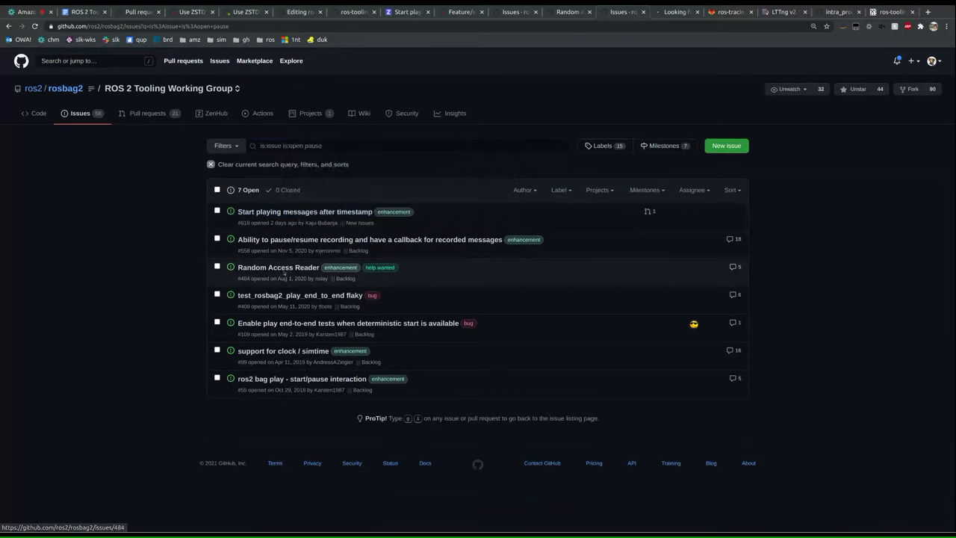
mouse_move(289, 268)
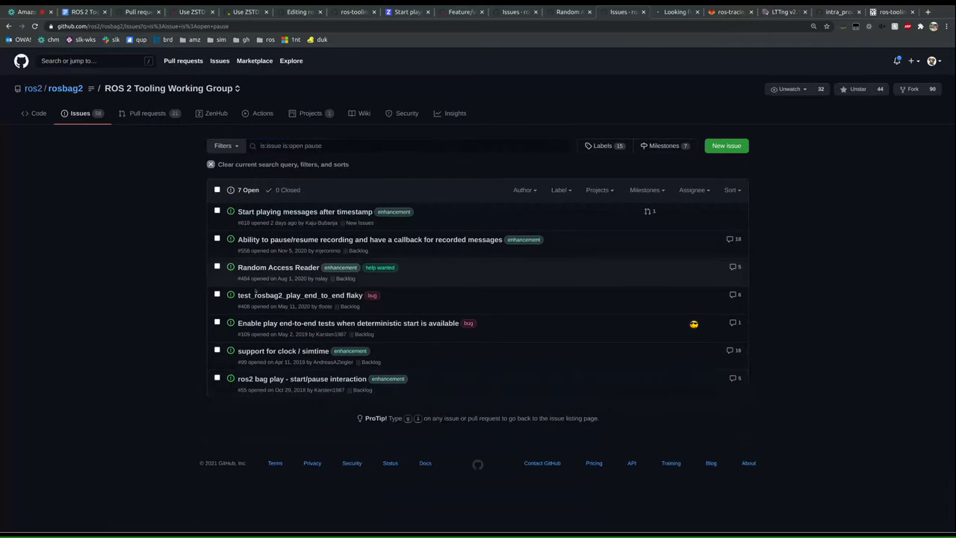
mouse_move(336, 379)
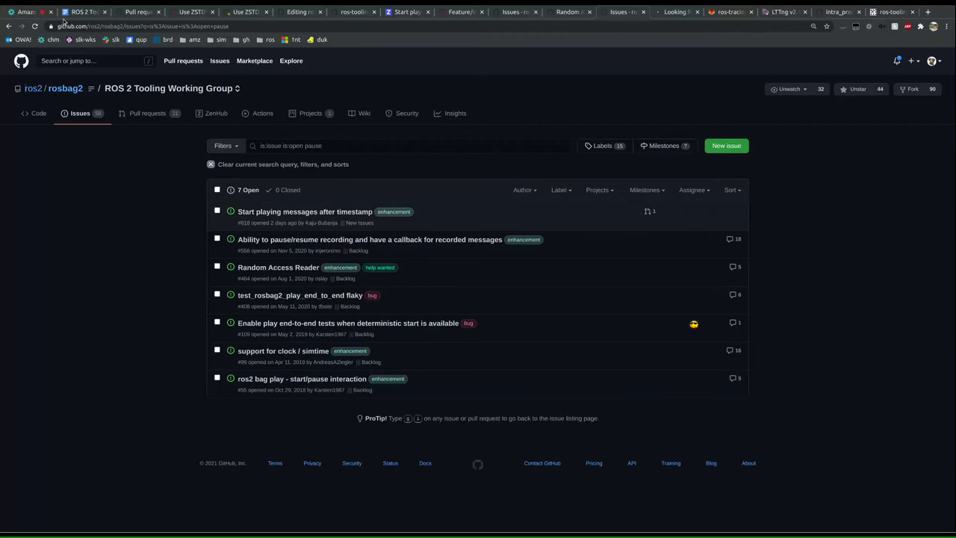
In the Google Docs meeting notes, add the bullet "Call for help! Design on more advanced Reader API to support “random access”, “start-at/end-at”" under Notes.
key(ctrl+2)
scroll(478, 321, down, 1)
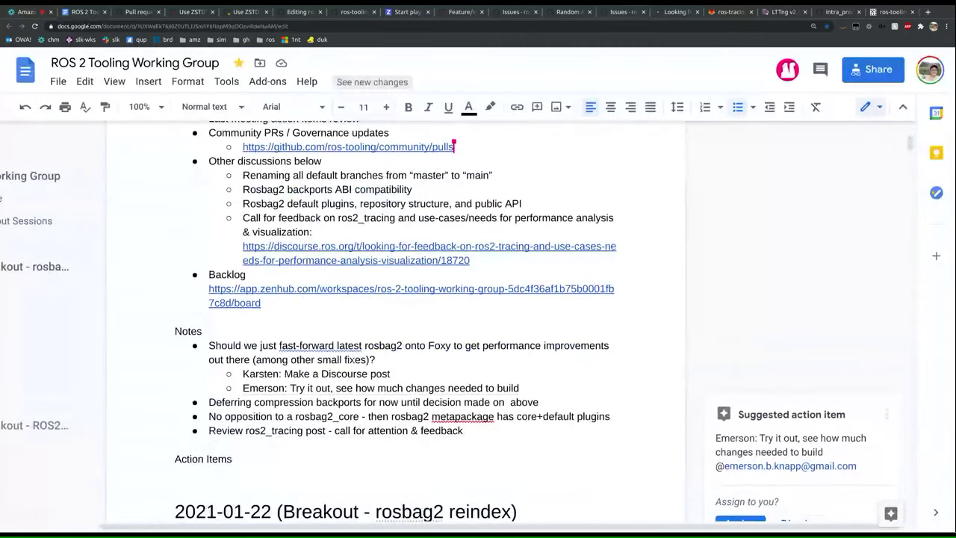
key(Return)
text(Call for hel)
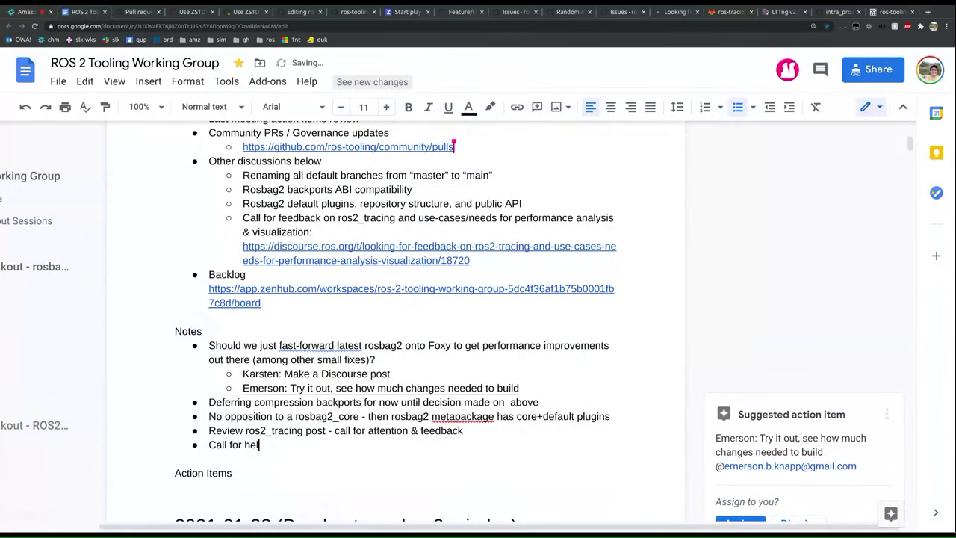
text(p! Design on more advanced )
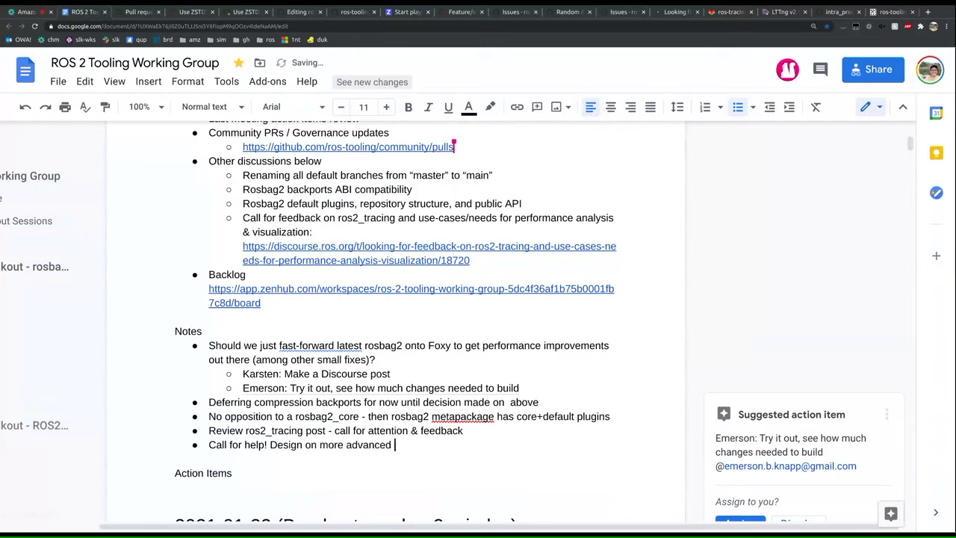
text(Reader API to support )
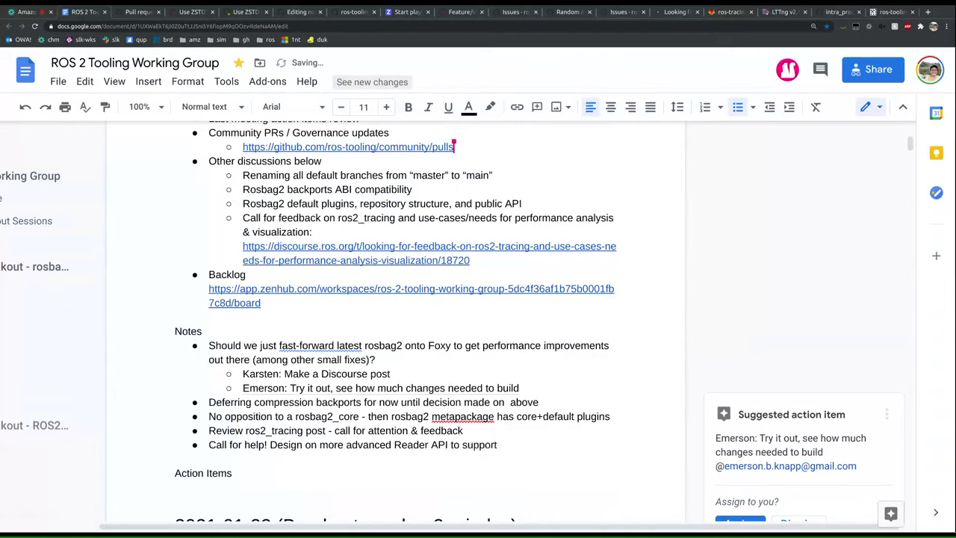
text("san)
key(BackSpace)
key(BackSpace)
key(BackSpace)
text(random acce)
text(ss", "s)
text(tart-)
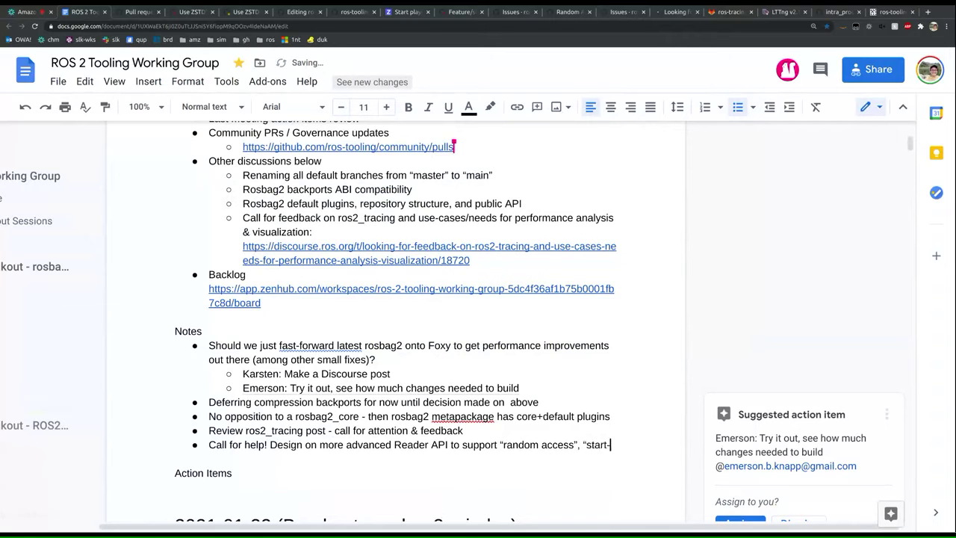
text(at/end-)
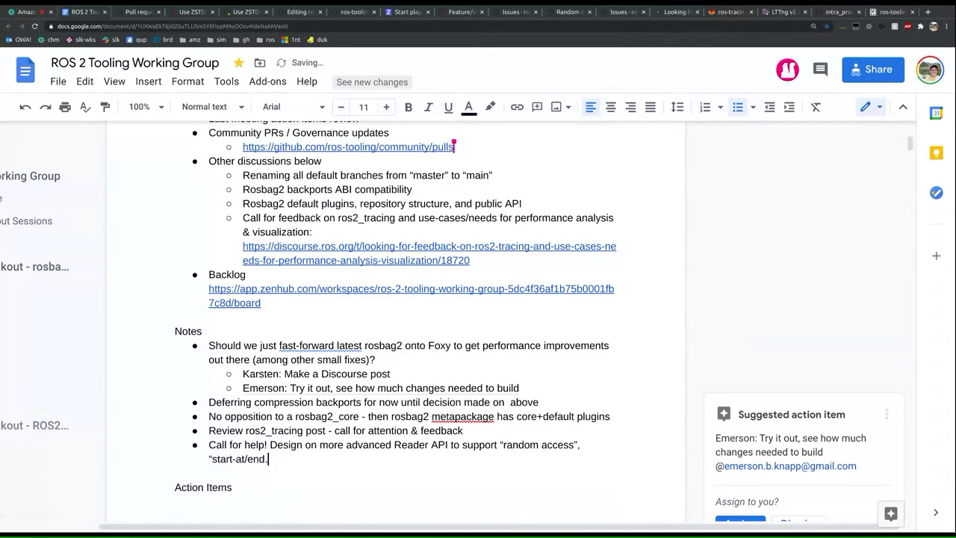
text(at")
Close the "random" issue search page and review the "pause" search results again.
click(350, 12)
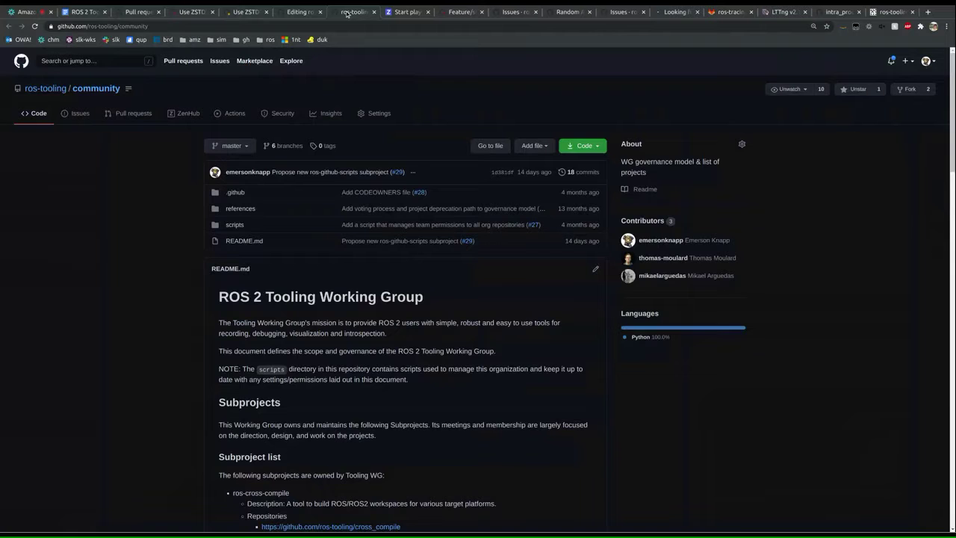
click(307, 9)
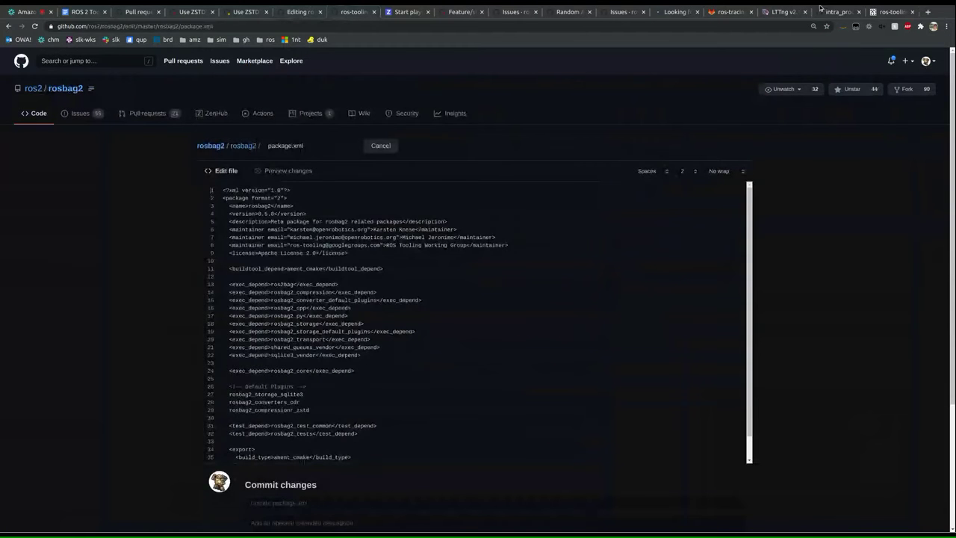
click(507, 12)
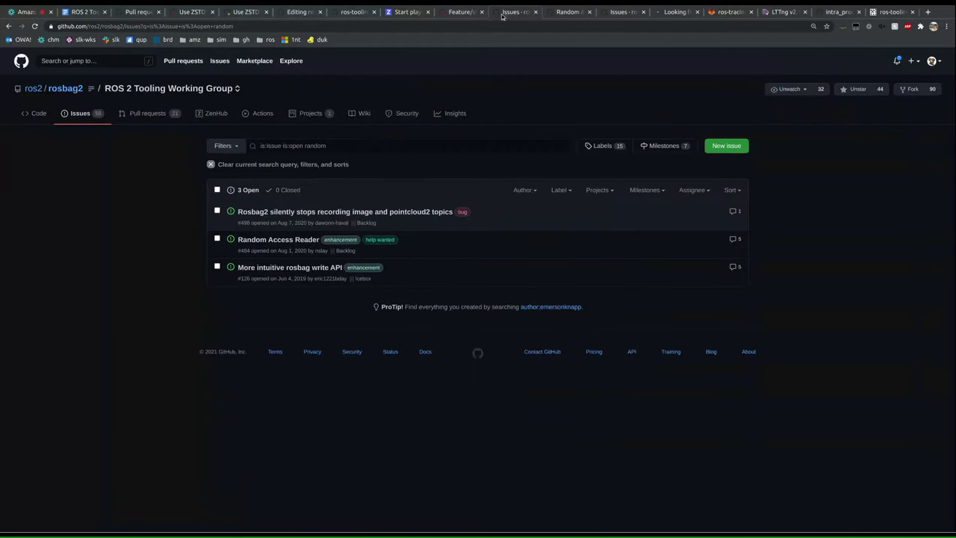
click(535, 12)
click(557, 13)
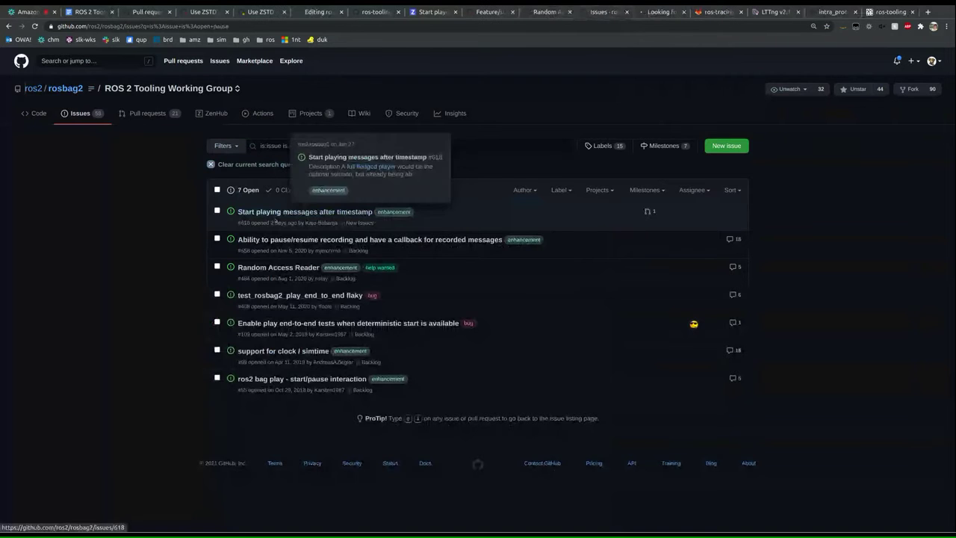
mouse_move(268, 240)
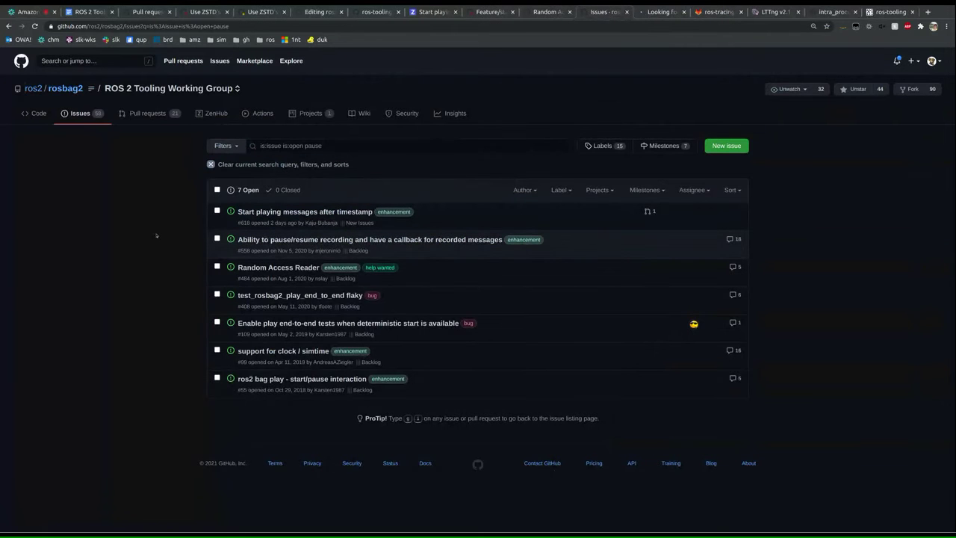
Append ", etc." to the end of the Reader API call-for-help bullet in the Google Docs meeting notes.
click(82, 12)
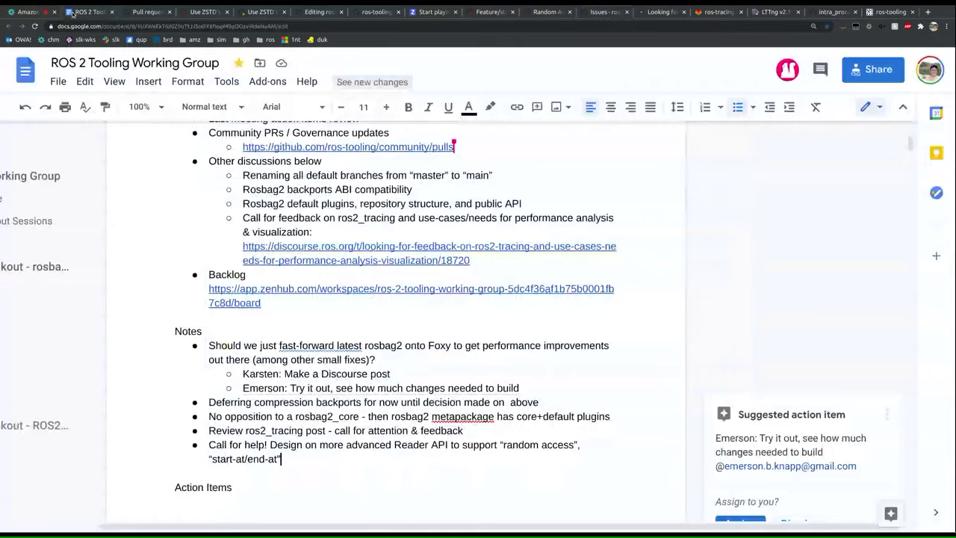
text(, etc.)
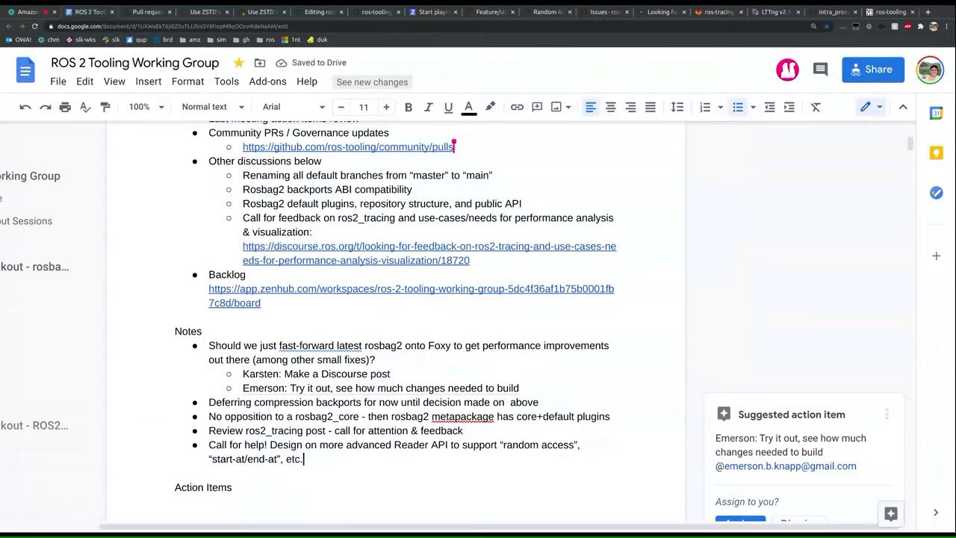